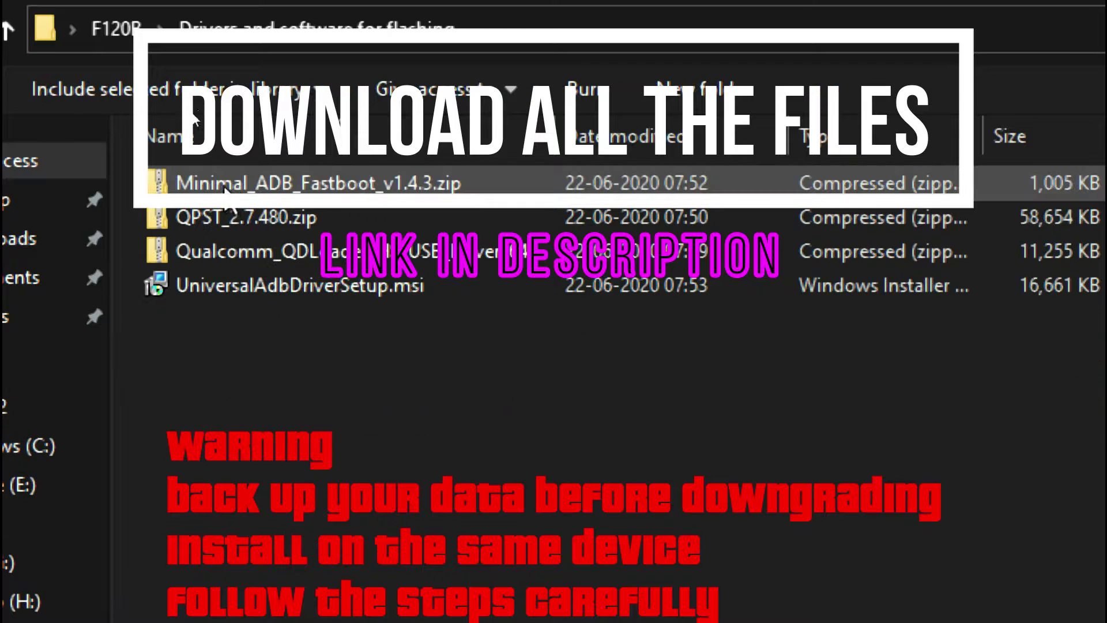
# - Extract the Minimal ADB Fastboot, QPST_2.7.480 and Qualcomm QDLoader zip archives into their own folders with 7-Zip
pyautogui.click(248, 183)
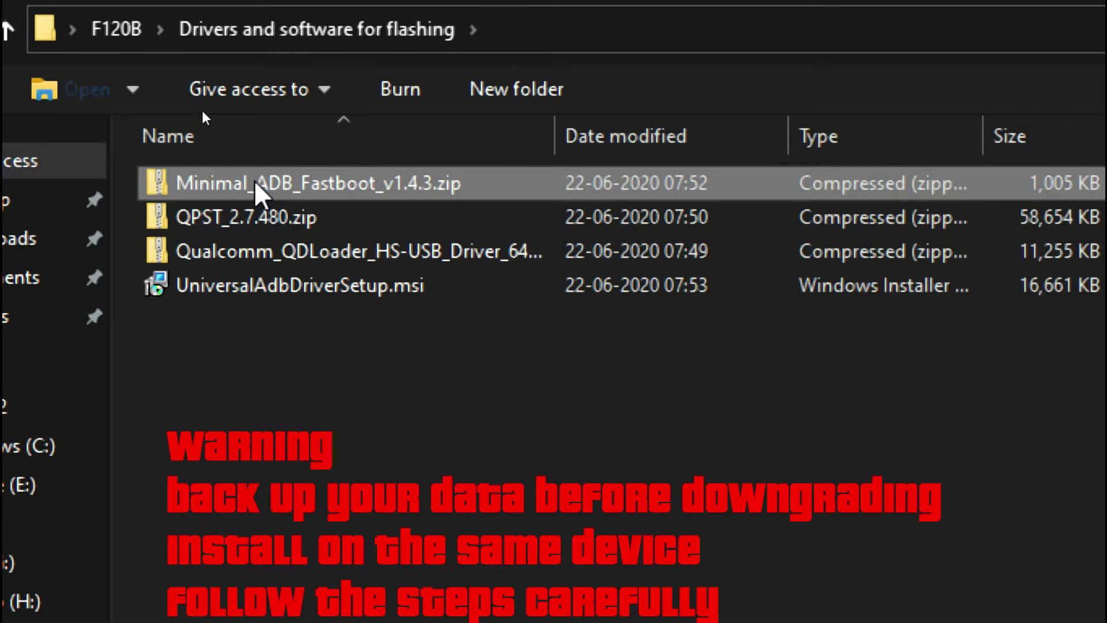
pyautogui.keyDown('shift'); pyautogui.click(437, 264); pyautogui.keyUp('shift')
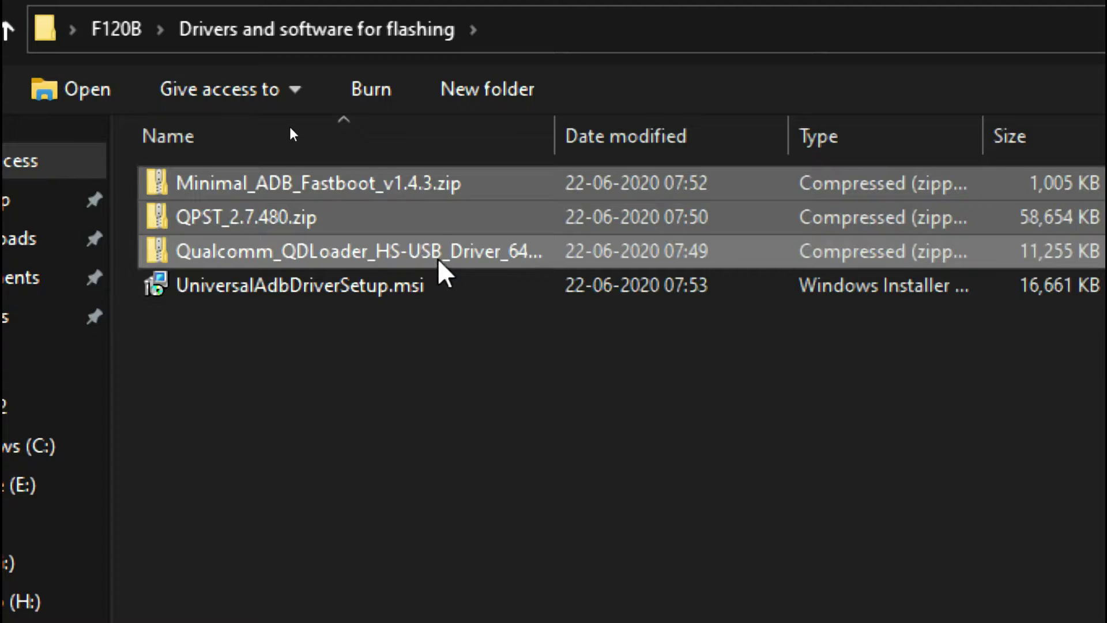
pyautogui.rightClick(431, 217)
pyautogui.moveTo(513, 352)
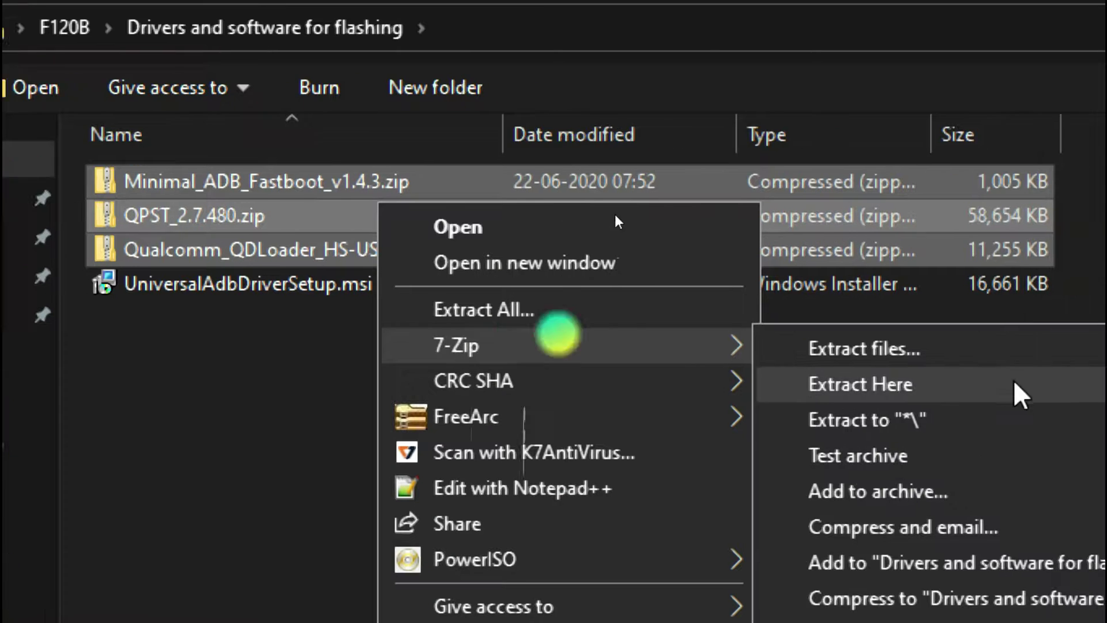
pyautogui.click(935, 429)
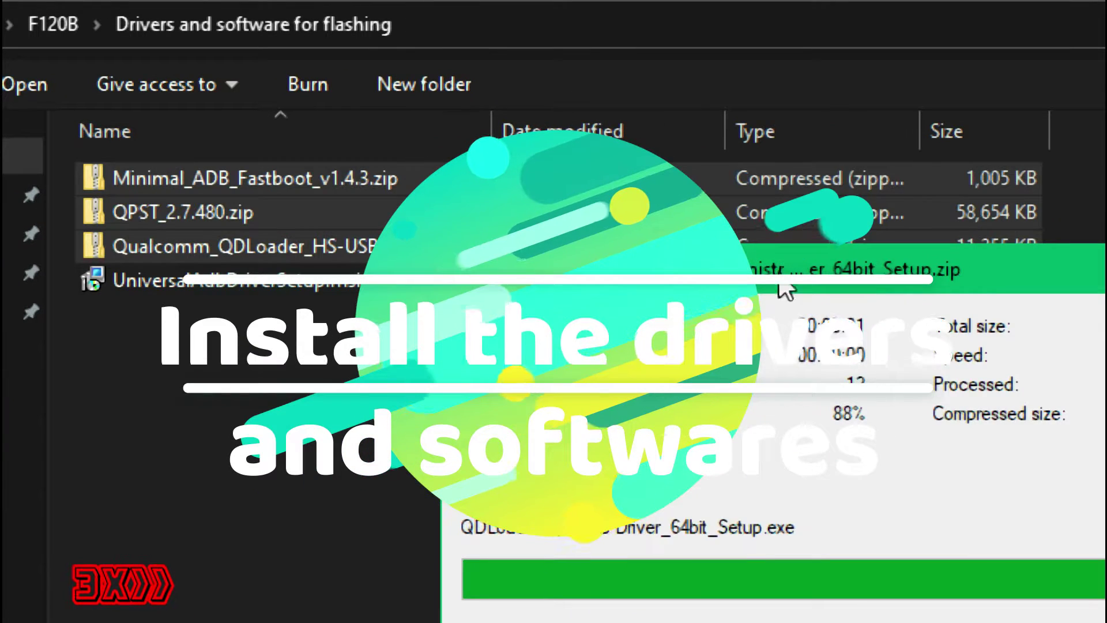
# - Open the extracted Minimal_ADB_Fastboot_v1.4.3 folder and run the Minimal ADB Fastboot v1.4.3.exe installer
pyautogui.click(222, 178)
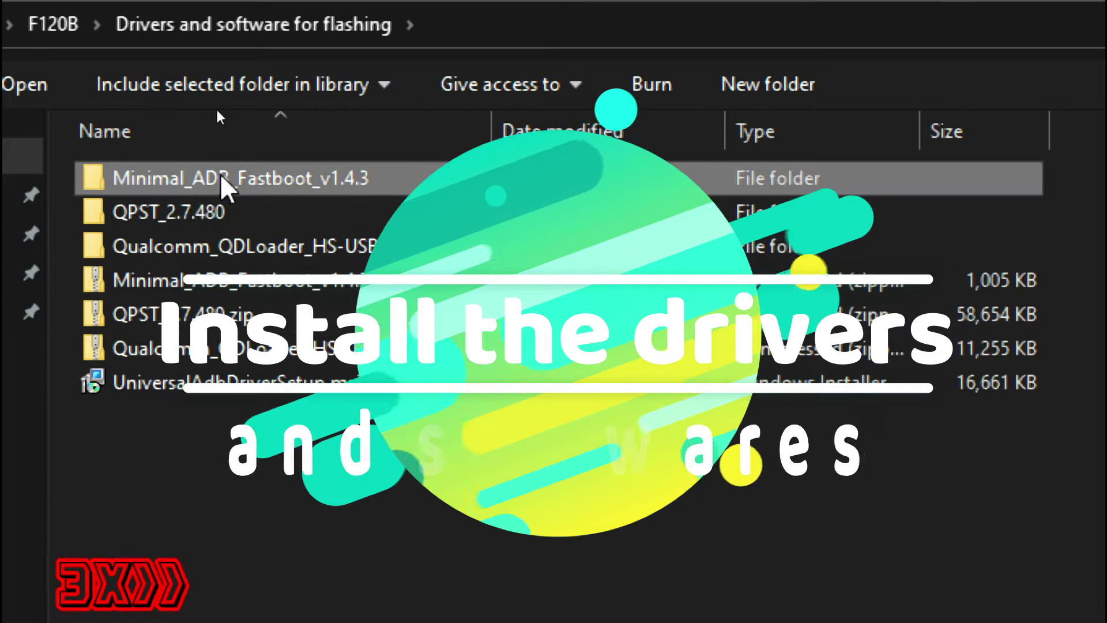
pyautogui.doubleClick(223, 179)
pyautogui.doubleClick(203, 281)
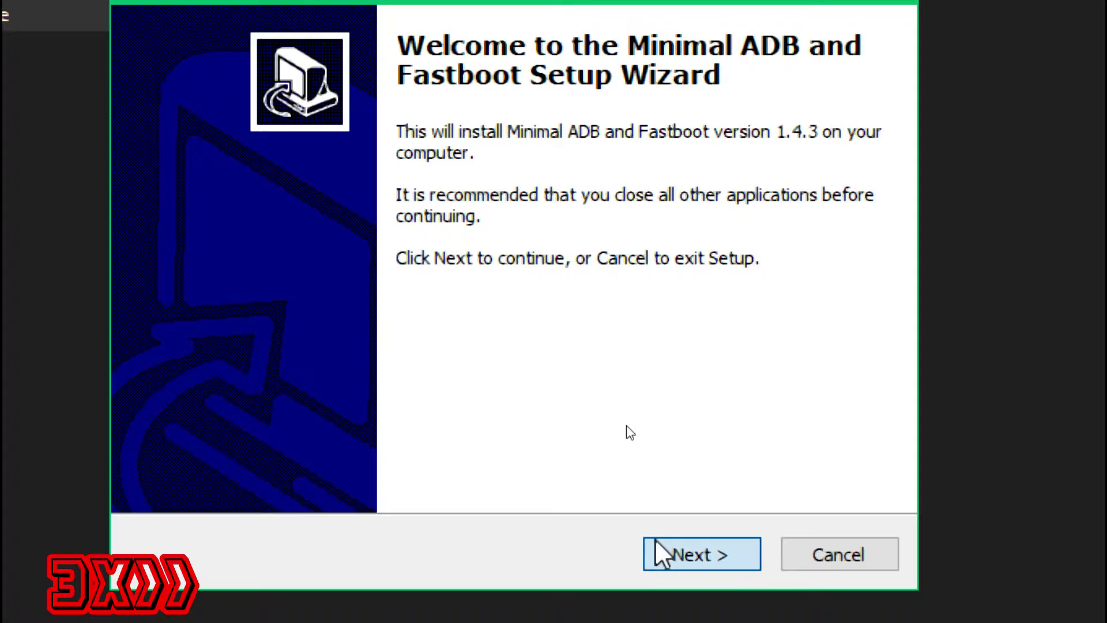
# - Install Minimal ADB and Fastboot with the default destination and Start Menu folder, and finish setup without launching the program
pyautogui.click(681, 554)
pyautogui.click(680, 554)
pyautogui.click(680, 555)
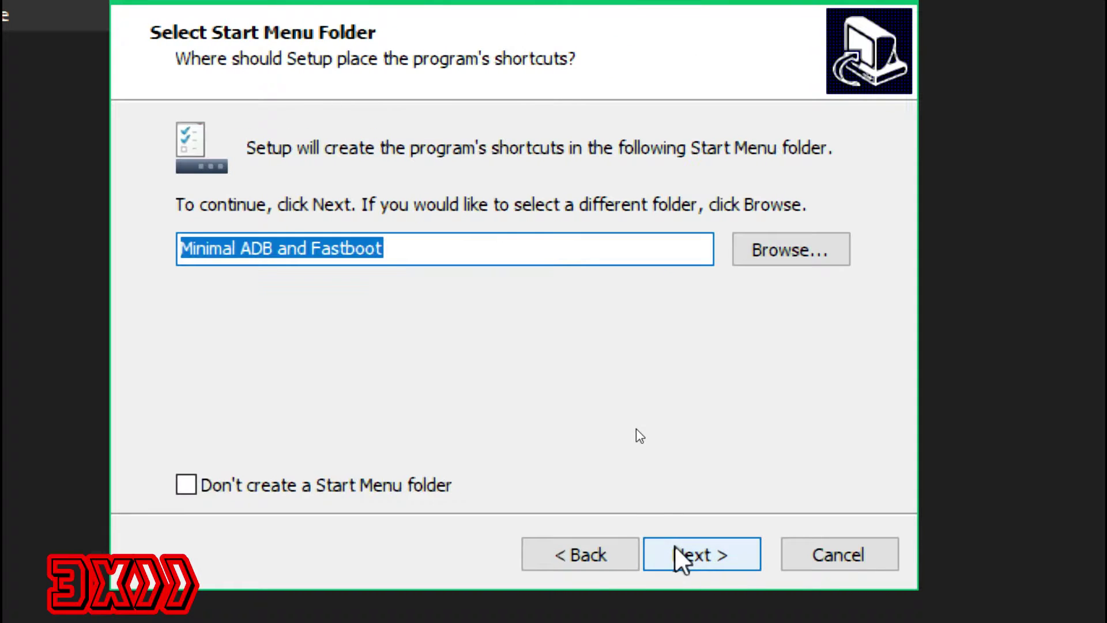
pyautogui.click(680, 555)
pyautogui.click(680, 555)
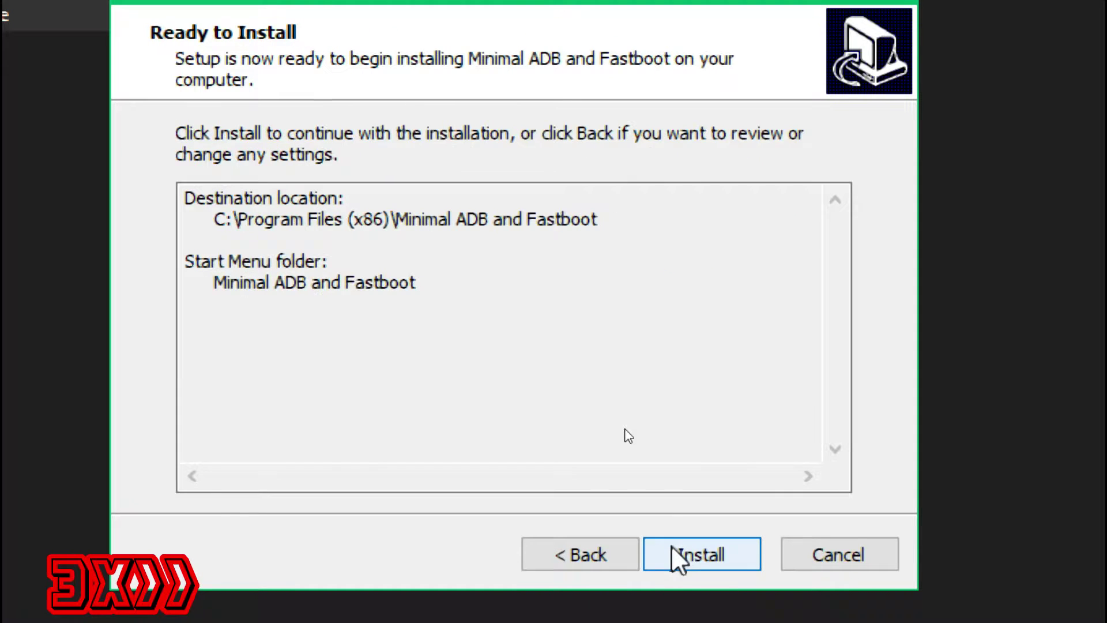
pyautogui.click(624, 555)
pyautogui.click(741, 552)
pyautogui.click(741, 552)
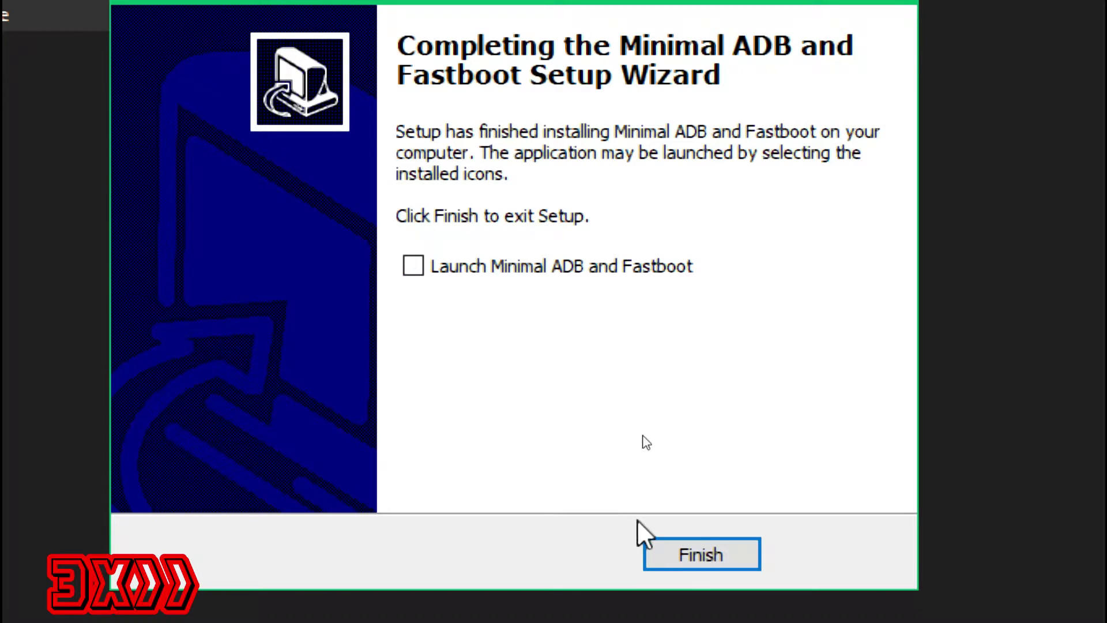
pyautogui.click(648, 545)
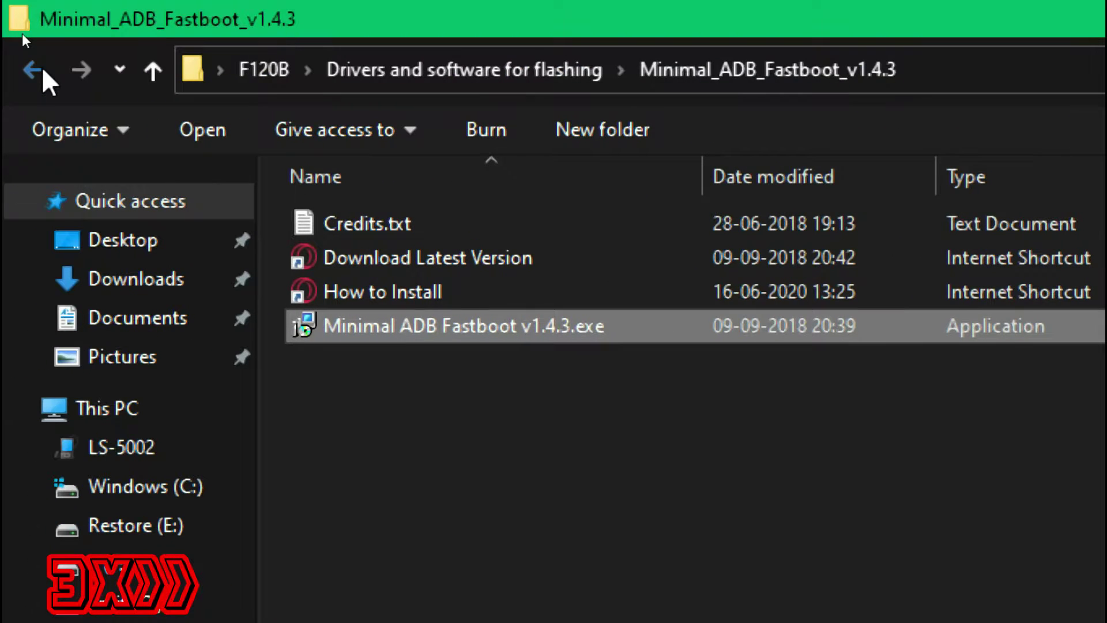
# - Return to the drivers folder, open QPST_2.7.480 and run the QPST.2.7.480.exe installer
pyautogui.click(44, 69)
pyautogui.doubleClick(484, 257)
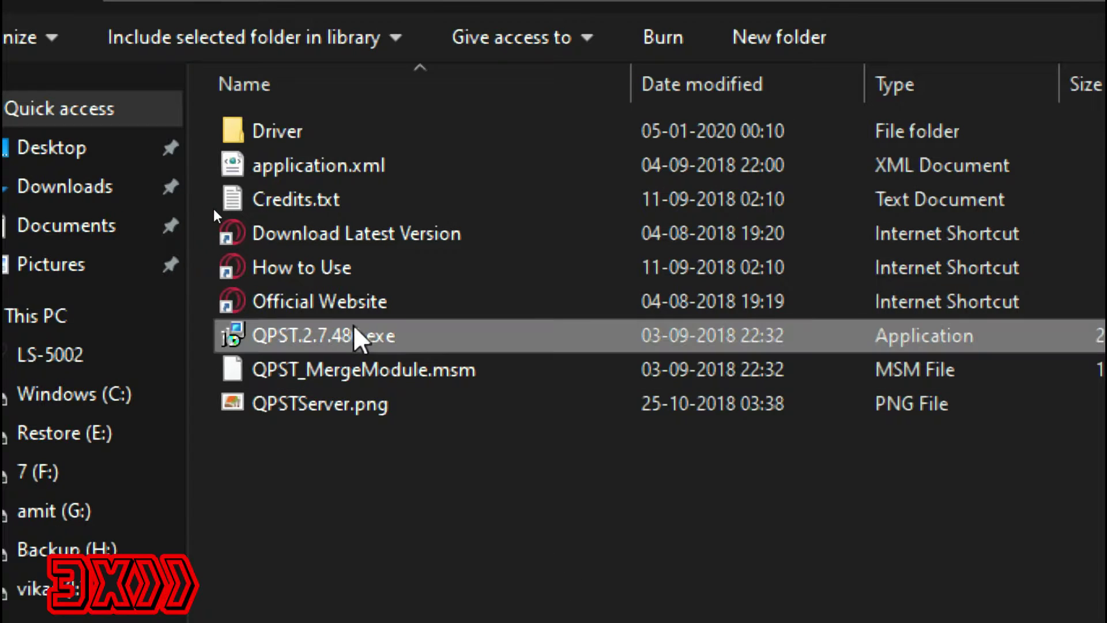
pyautogui.doubleClick(355, 332)
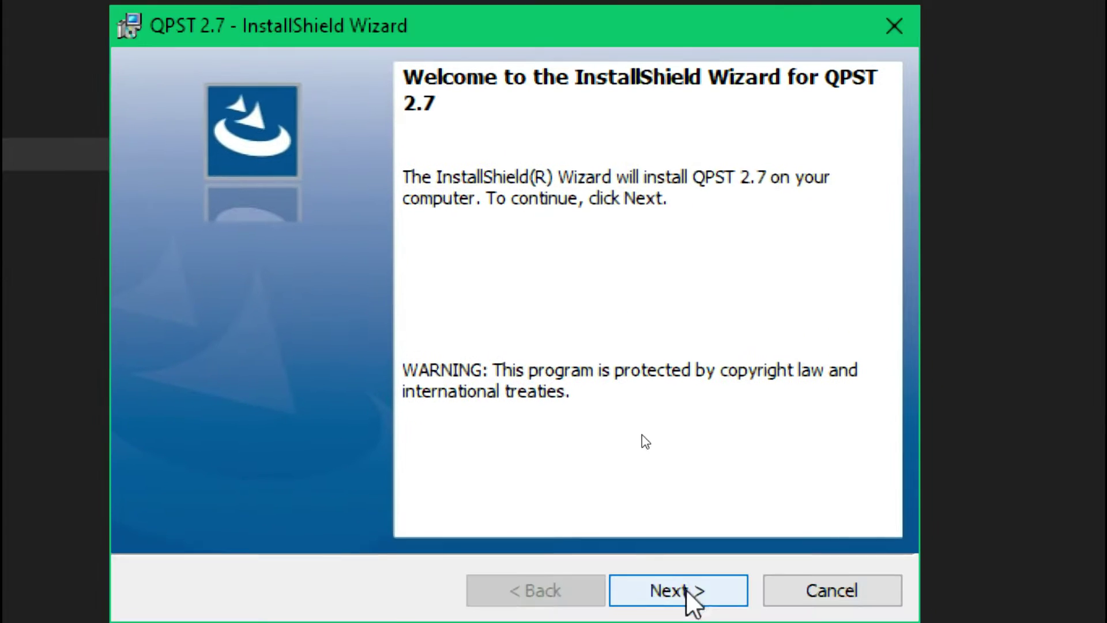
# - Accept the license agreement, install QPST 2.7 to the default Qualcomm\QPST folder and finish the wizard
pyautogui.click(683, 590)
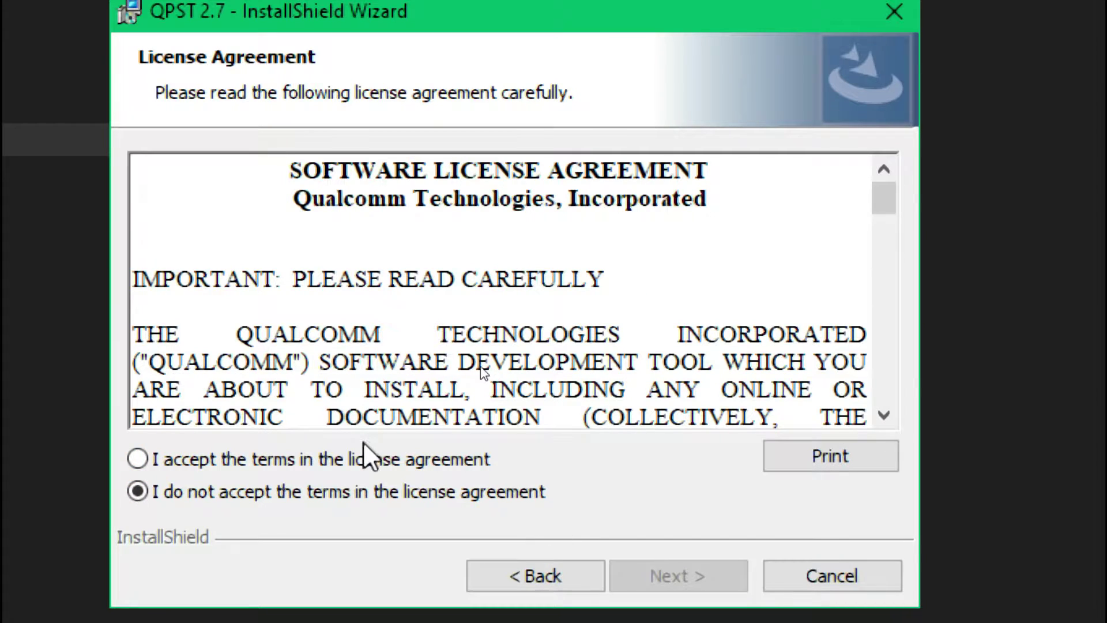
pyautogui.click(365, 457)
pyautogui.click(640, 579)
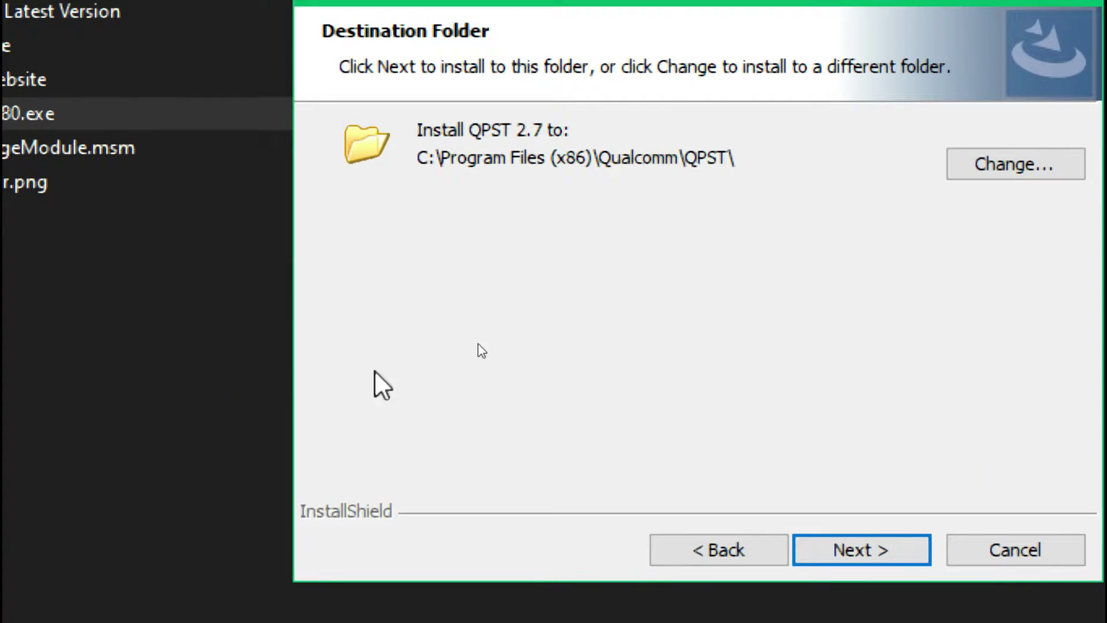
pyautogui.click(873, 546)
pyautogui.click(872, 553)
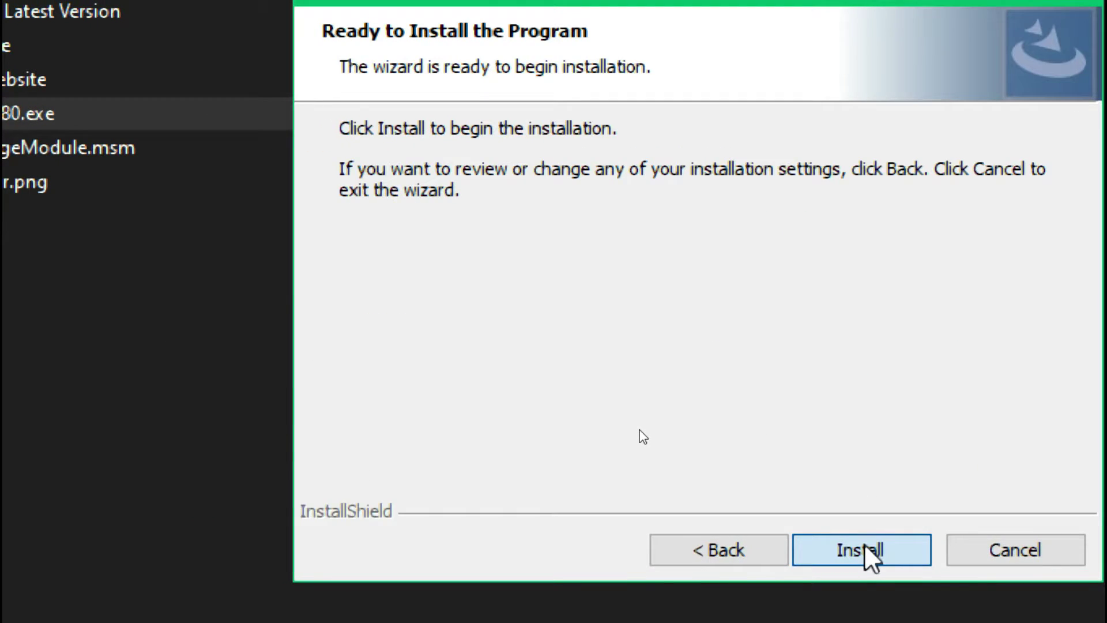
pyautogui.click(872, 554)
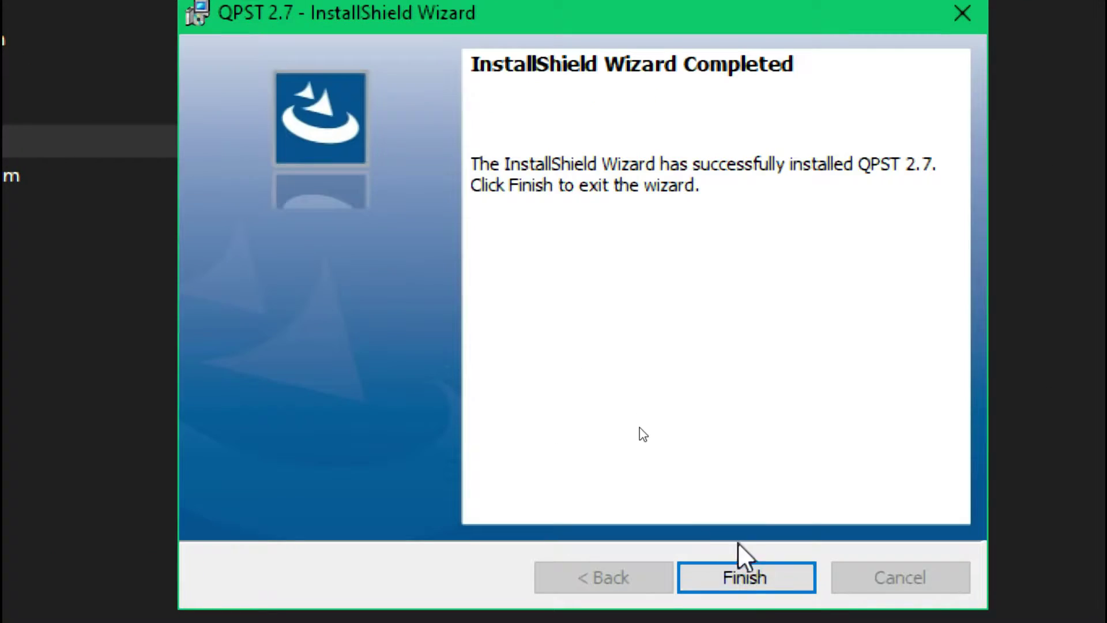
pyautogui.click(746, 575)
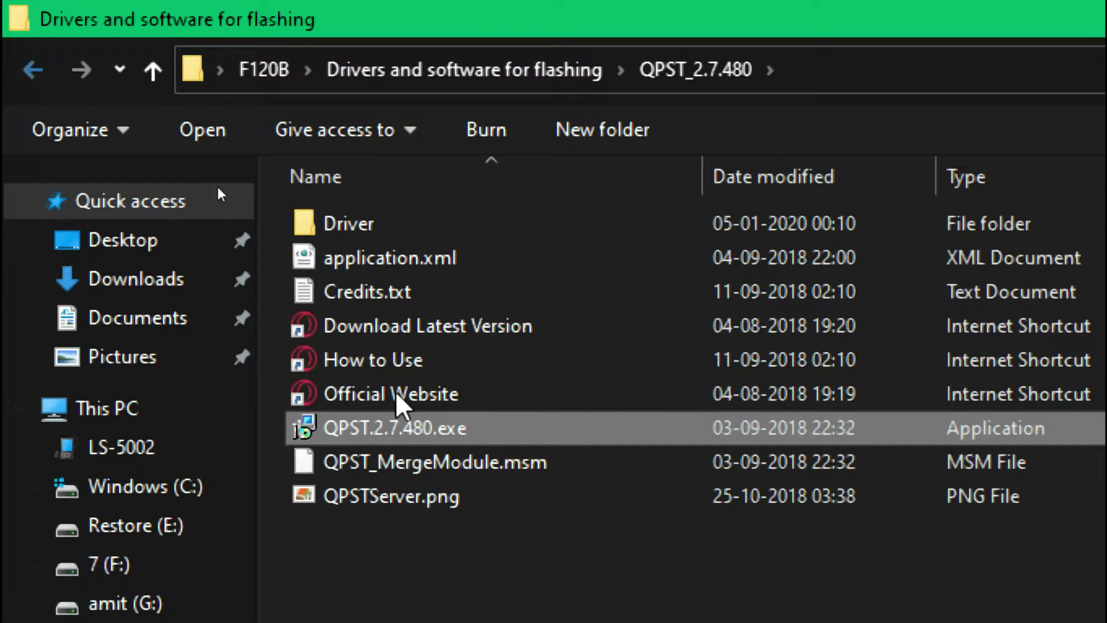
# - Return to the Drivers and software for flashing folder and locate the Qualcomm QDLoader driver folder and UniversalAdbDriverSetup.msi
pyautogui.hotkey('alt', 'Left')
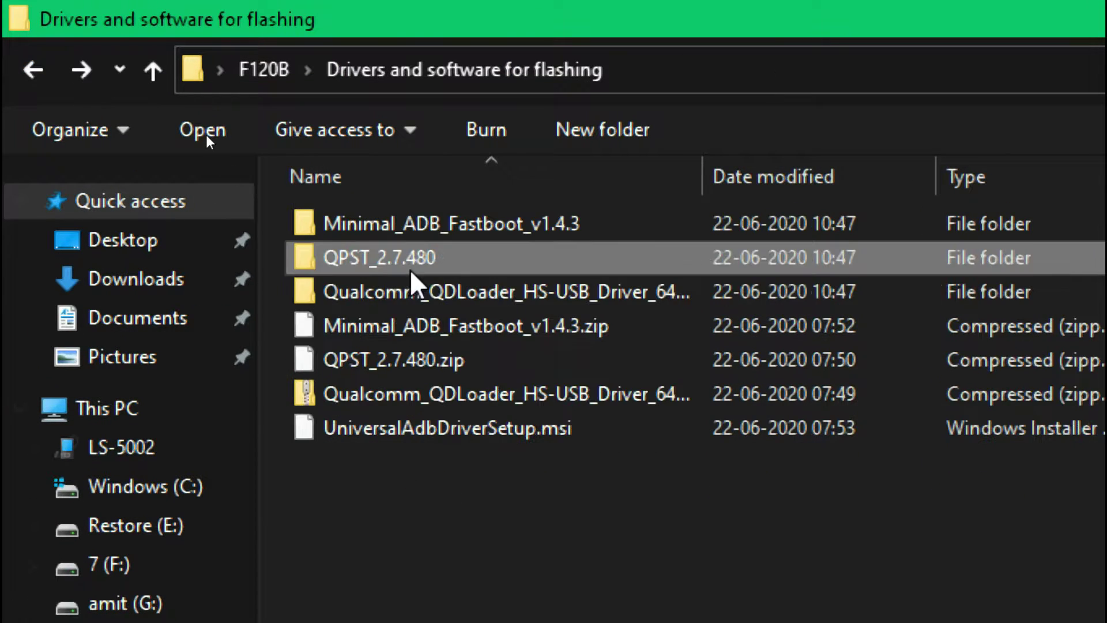
pyautogui.click(388, 297)
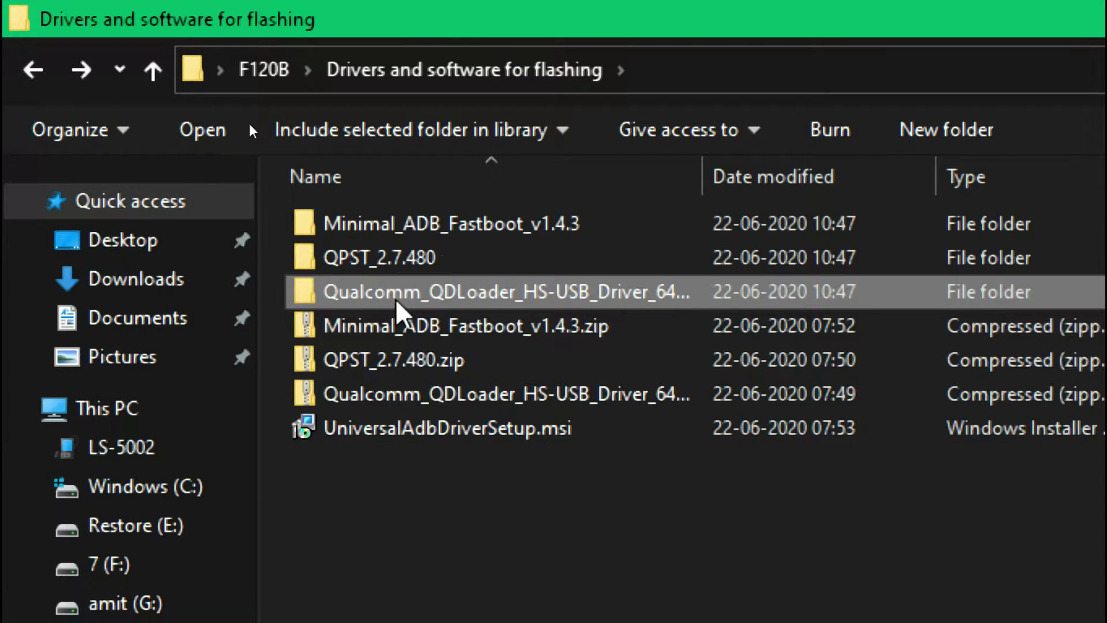
pyautogui.click(397, 431)
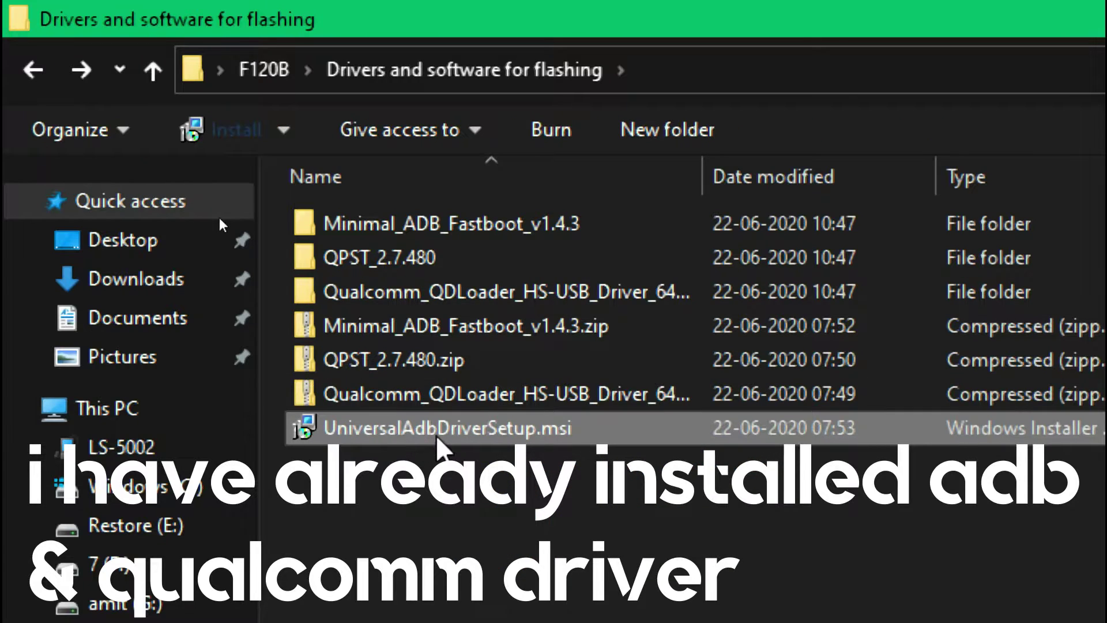
# - In the F120B folder, extract ADB ROOT FILES.rar, loaders.rar and both LYF F120B archives into separate folders with 7-Zip, entering the archive password
pyautogui.click(35, 74)
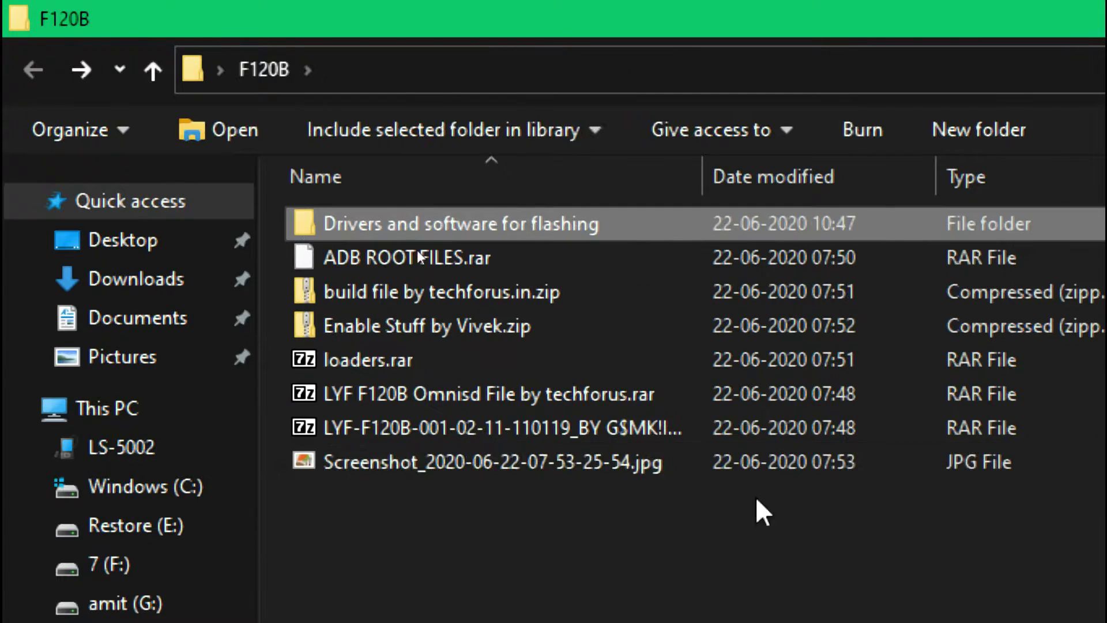
pyautogui.click(405, 257)
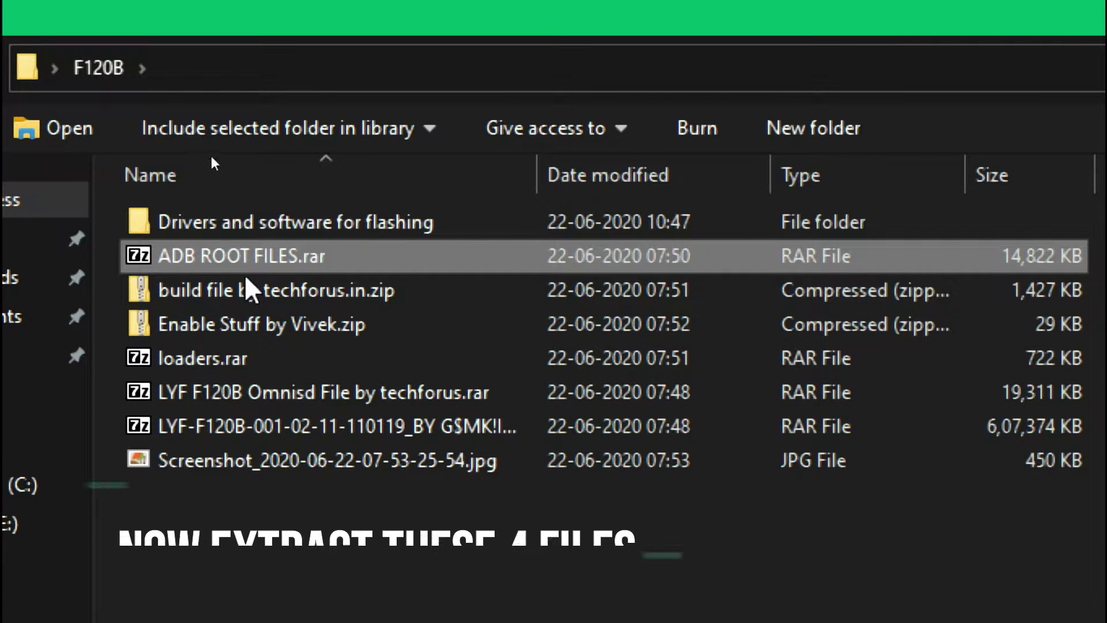
pyautogui.keyDown('ctrl'); pyautogui.click(269, 357); pyautogui.keyUp('ctrl')
pyautogui.keyDown('ctrl'); pyautogui.click(257, 403); pyautogui.keyUp('ctrl')
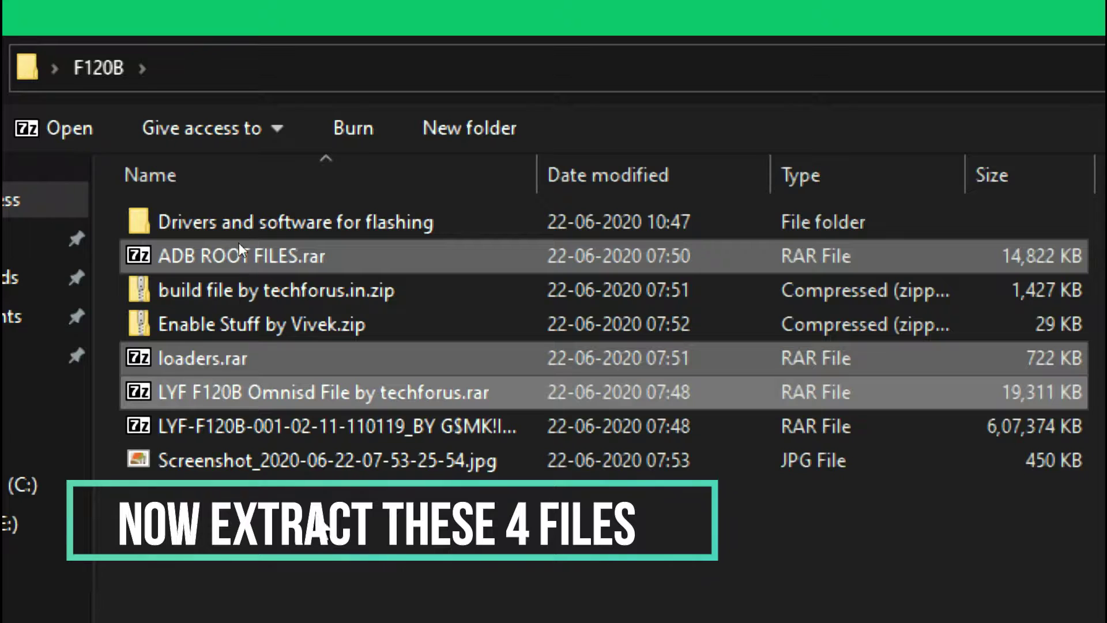
pyautogui.keyDown('ctrl'); pyautogui.click(302, 425); pyautogui.keyUp('ctrl')
pyautogui.rightClick(268, 354)
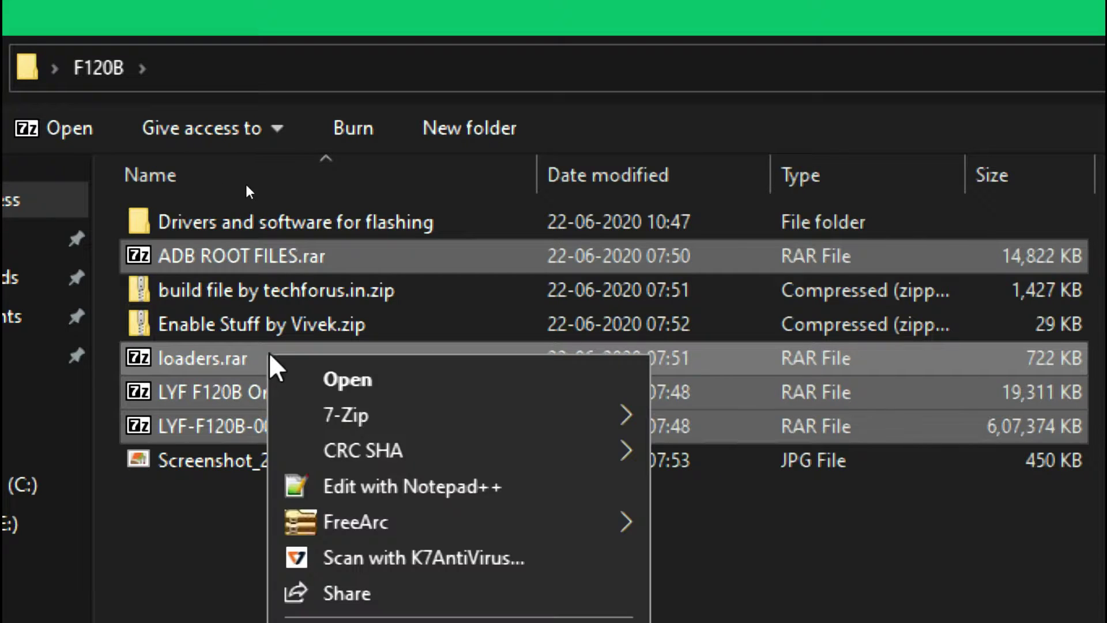
pyautogui.moveTo(361, 418)
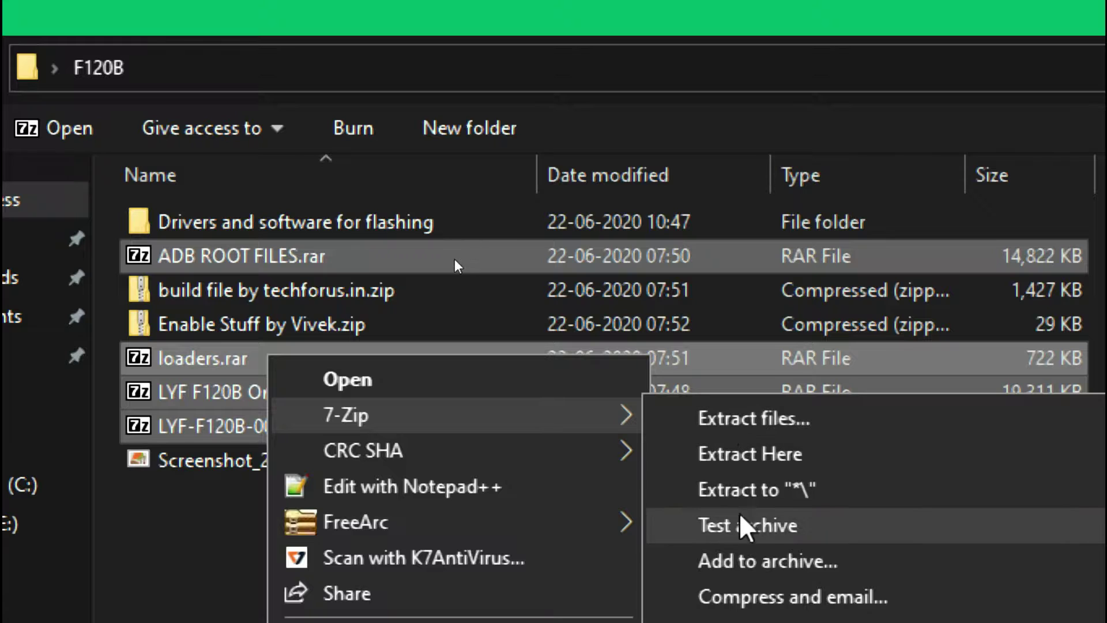
pyautogui.click(750, 491)
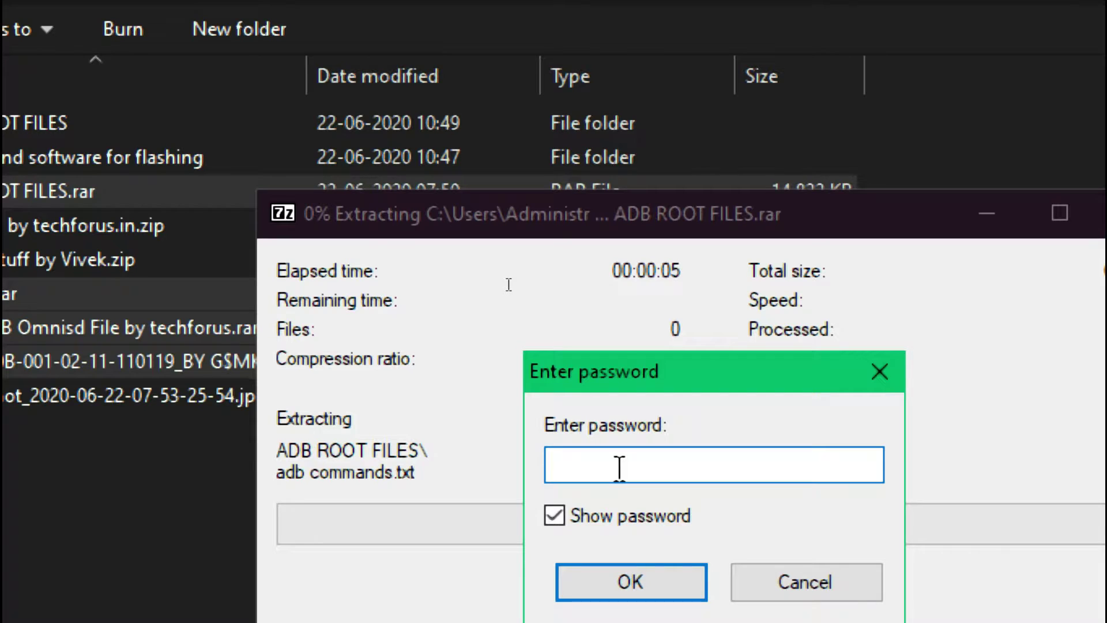
pyautogui.write('techforus.in')
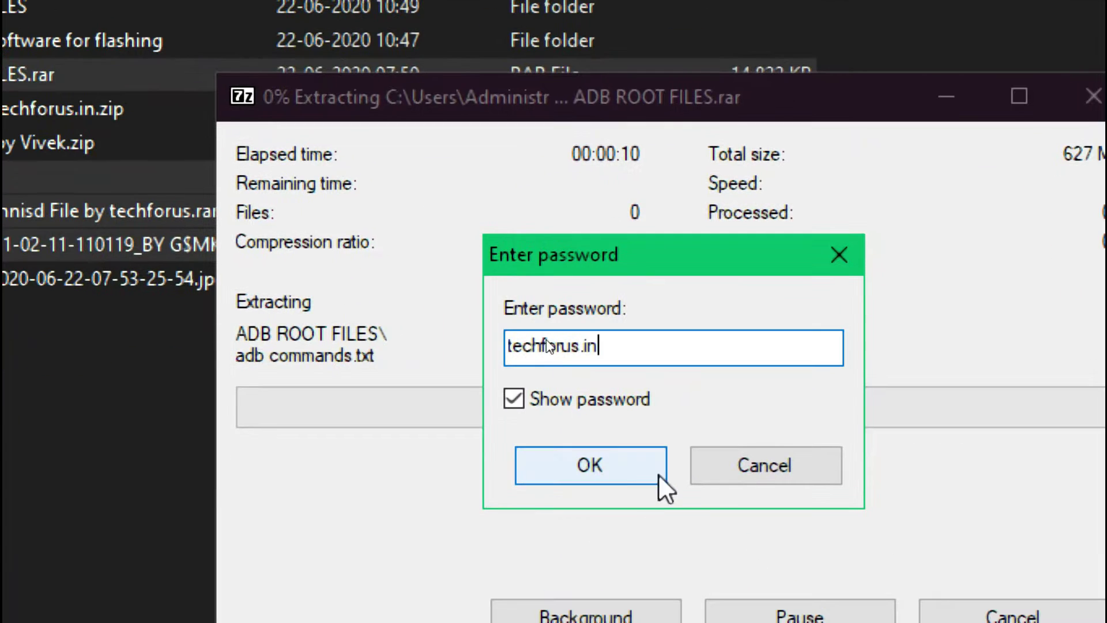
pyautogui.click(631, 581)
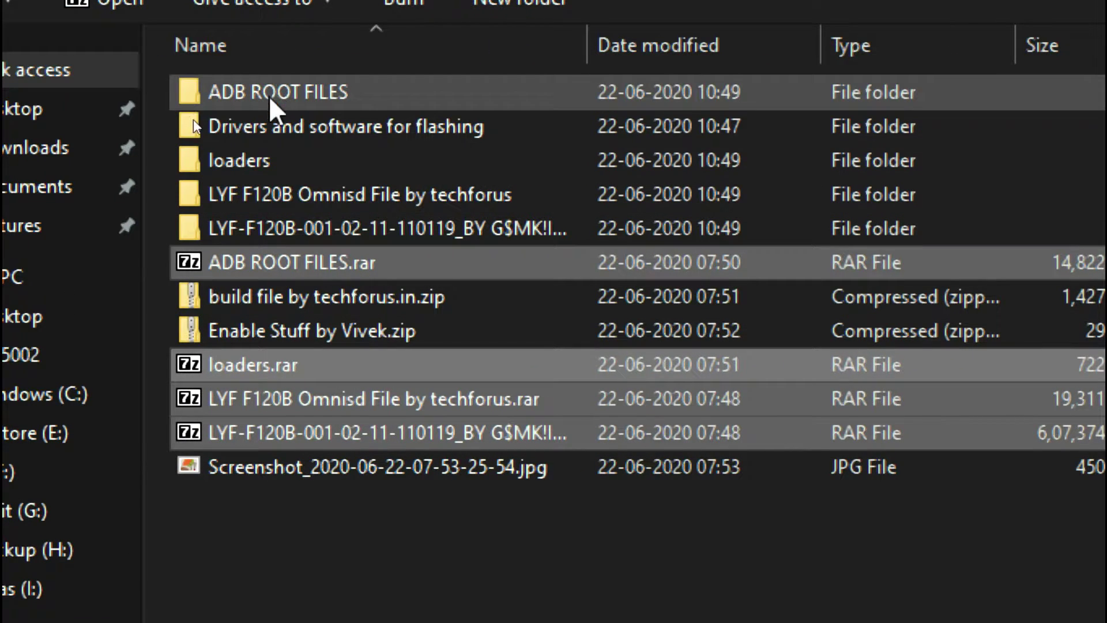
# - Switch to the Opera browser to read the article's instructions for adding the build file to the firmware, and return to File Explorer
pyautogui.click(279, 229)
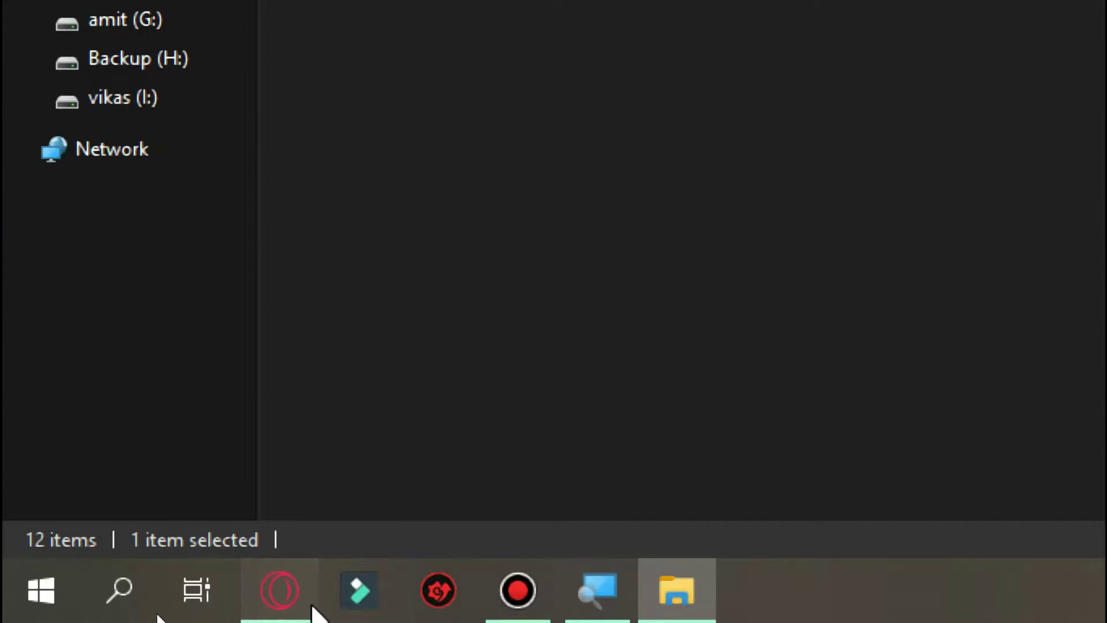
pyautogui.click(312, 606)
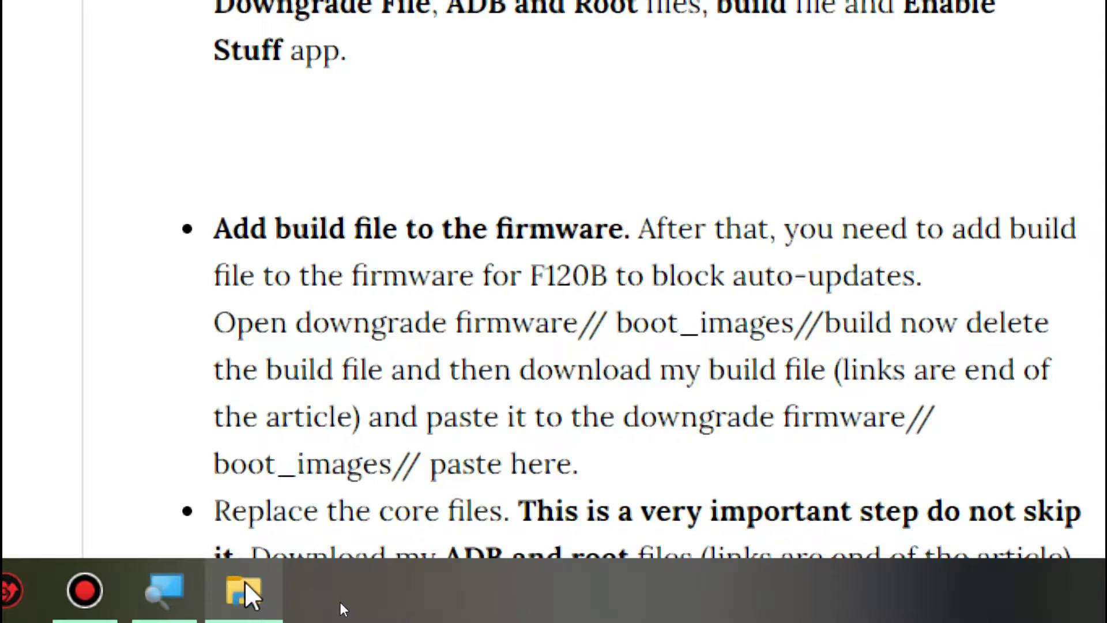
pyautogui.click(245, 582)
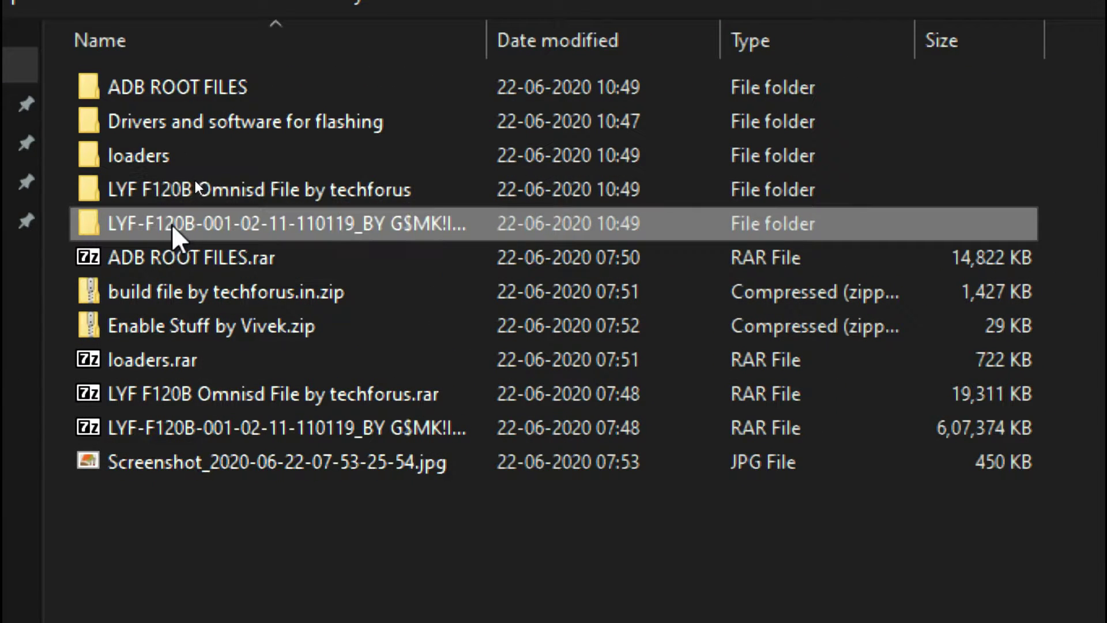
pyautogui.click(191, 146)
pyautogui.press('Return')
pyautogui.click(164, 91)
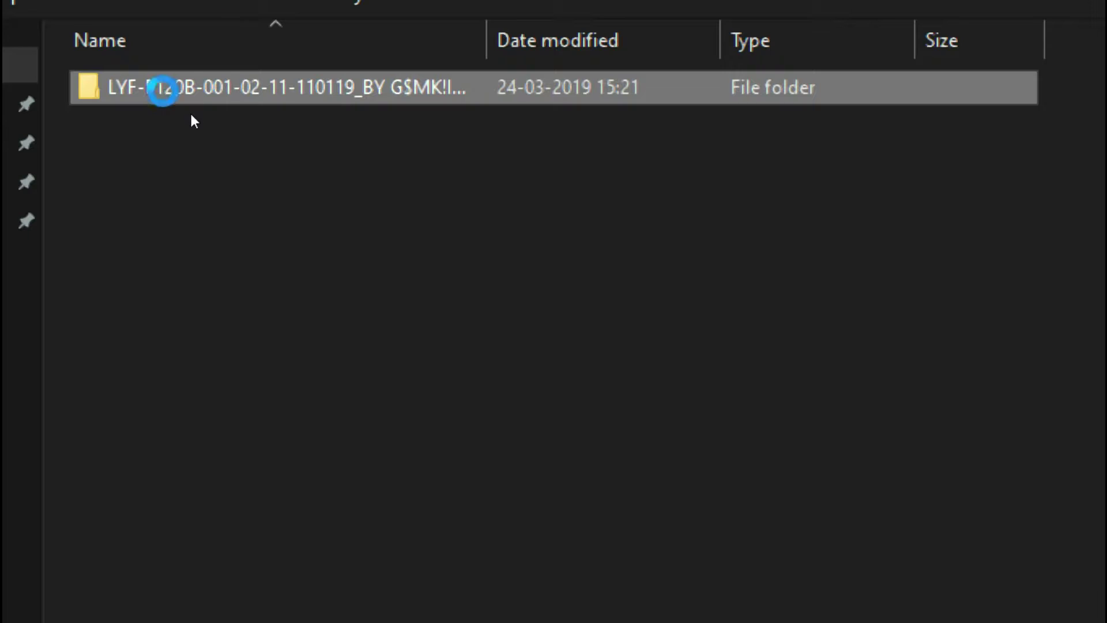
pyautogui.doubleClick(164, 90)
pyautogui.doubleClick(164, 90)
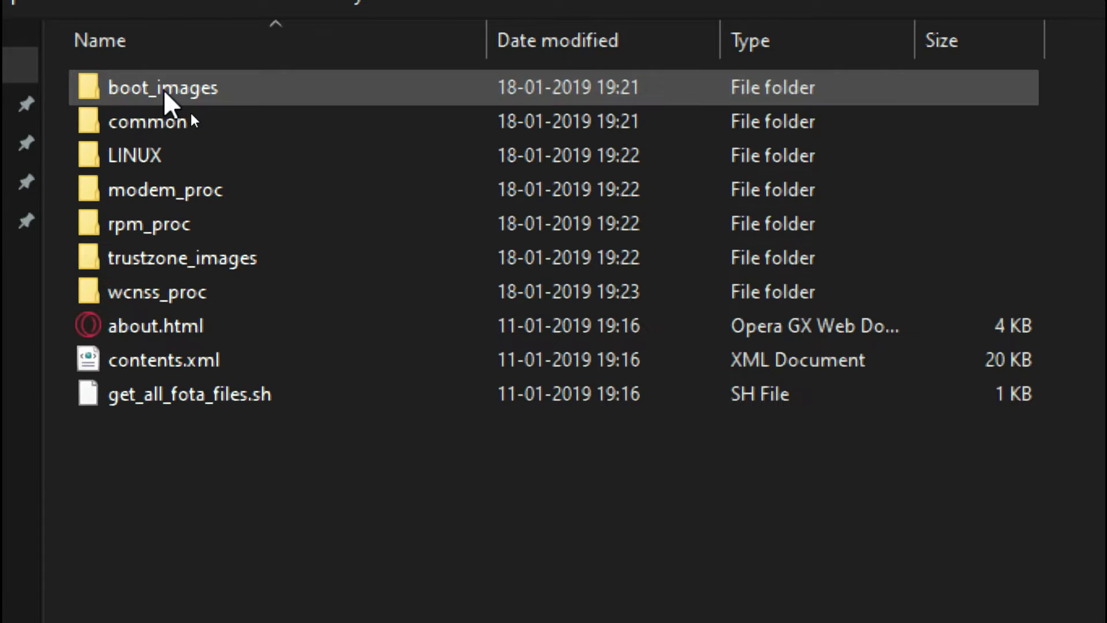
pyautogui.doubleClick(164, 89)
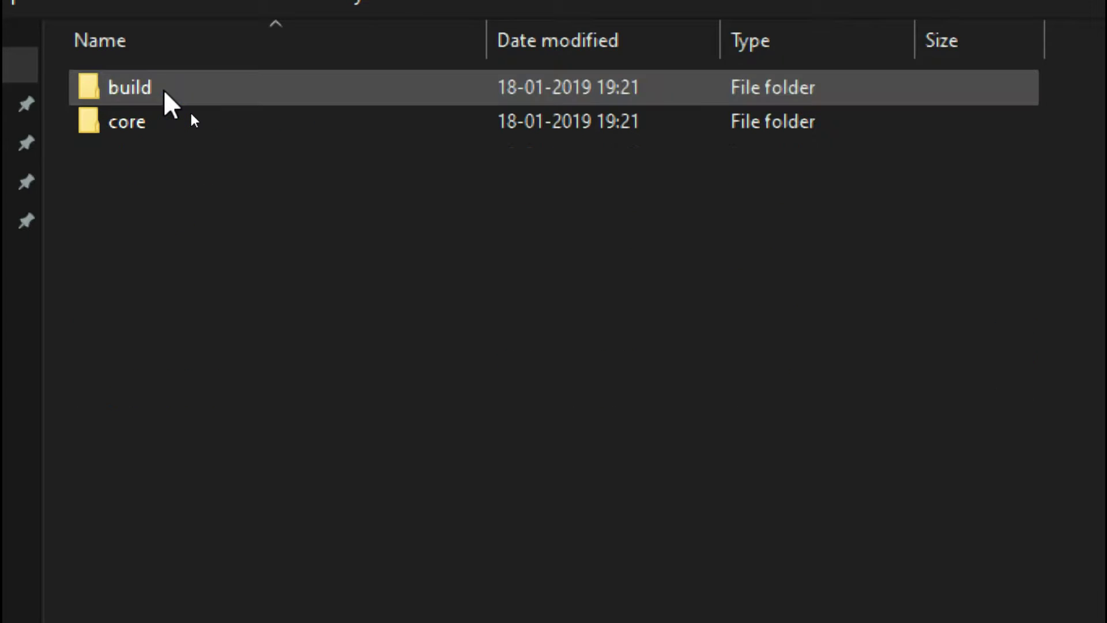
pyautogui.doubleClick(384, 88)
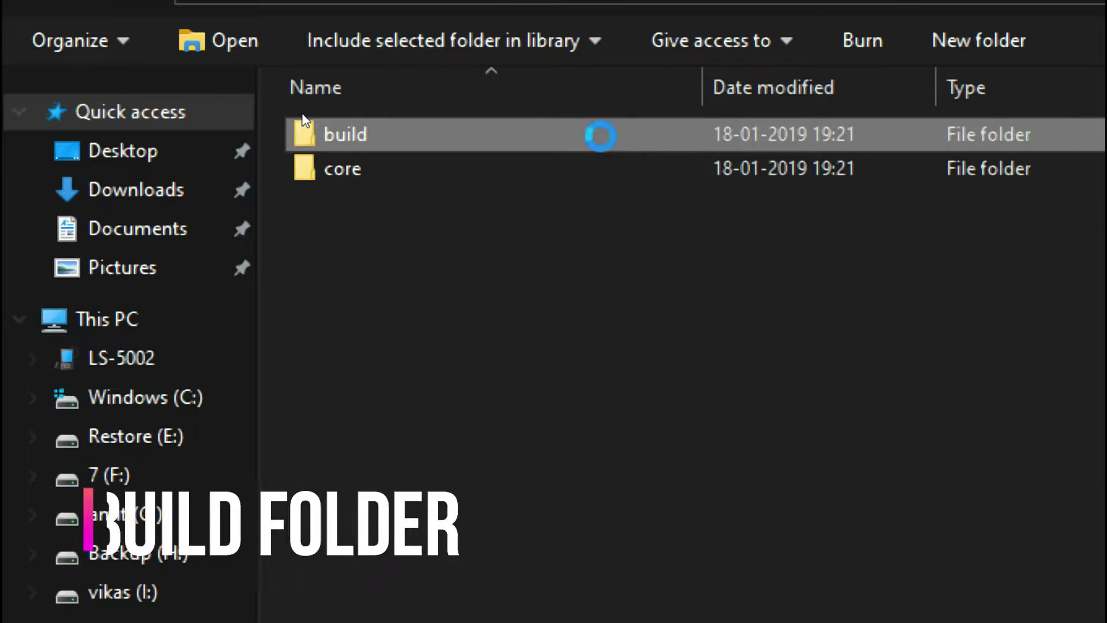
# - Delete the original build folder from the firmware's boot_images folder and return to the F120B folder
pyautogui.rightClick(600, 136)
pyautogui.click(628, 568)
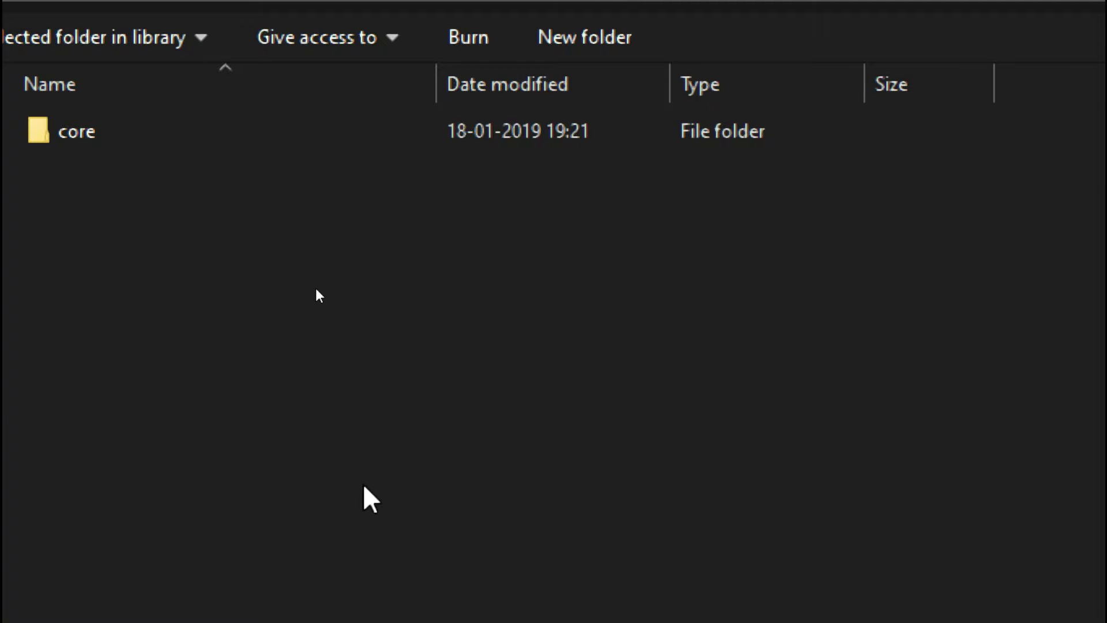
pyautogui.press('BackSpace')
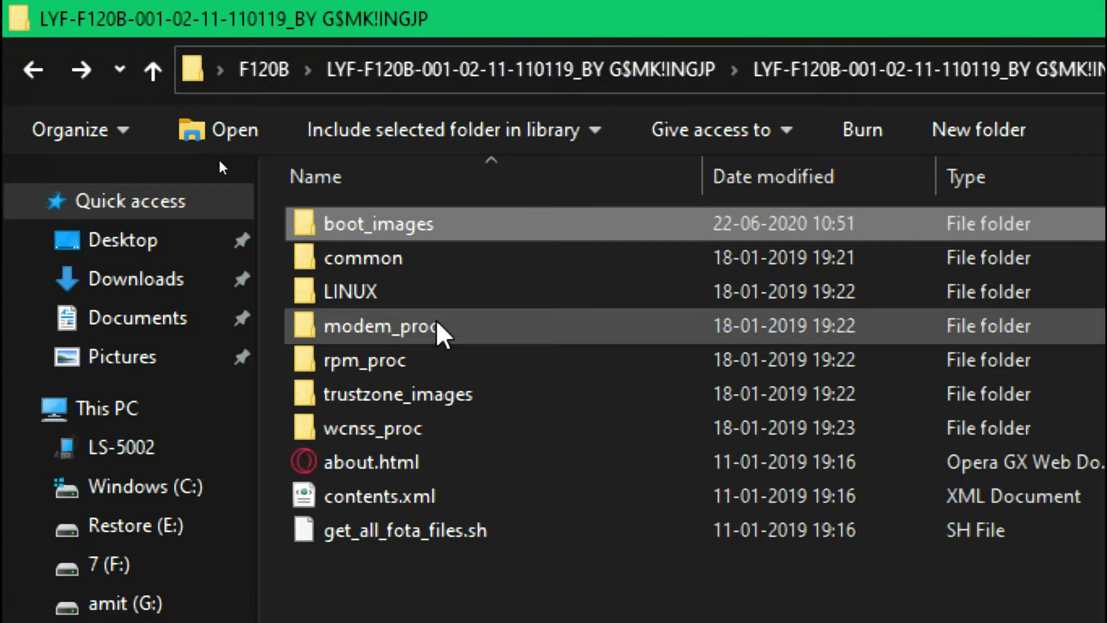
pyautogui.press('BackSpace')
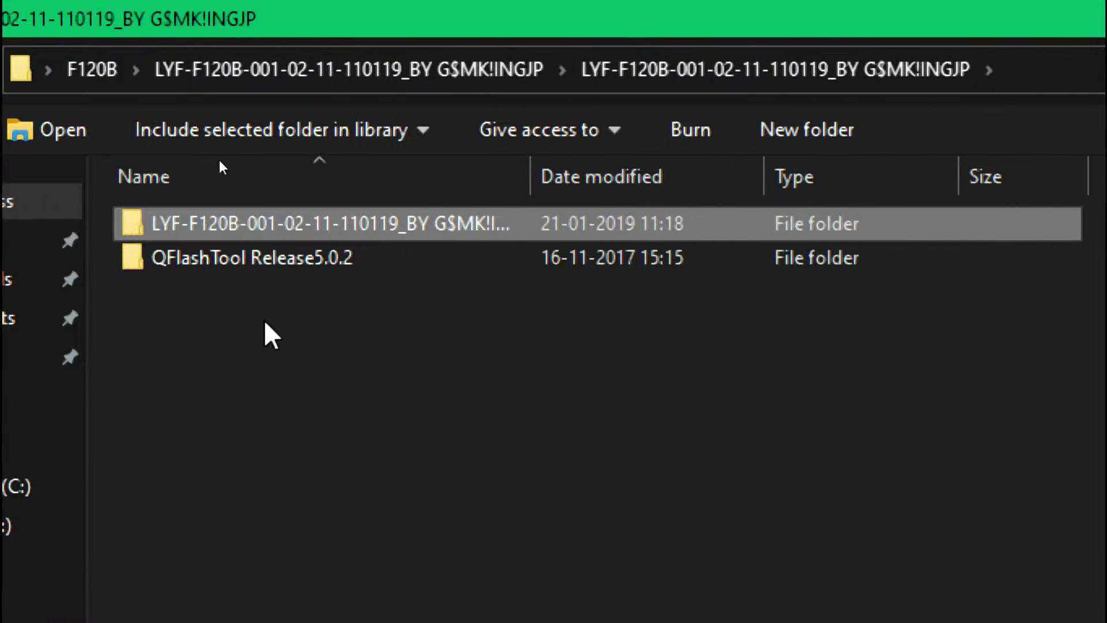
pyautogui.press('BackSpace')
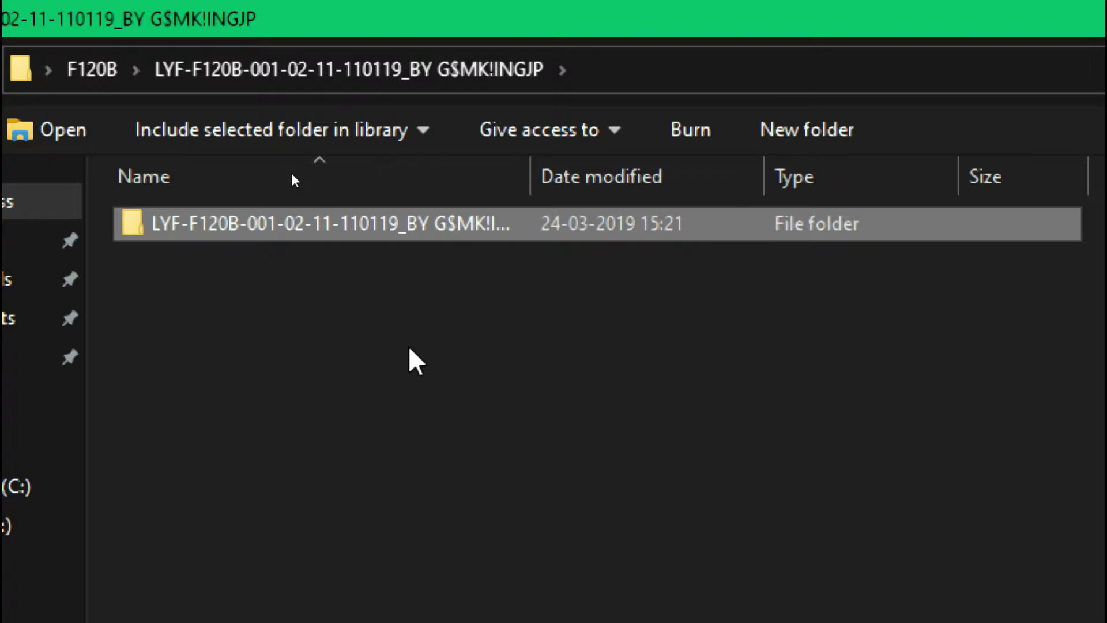
pyautogui.press('BackSpace')
# - Extract build file by techforus.in.zip into its own folder with 7-Zip, entering the archive password
pyautogui.press('Down')
pyautogui.press('Down')
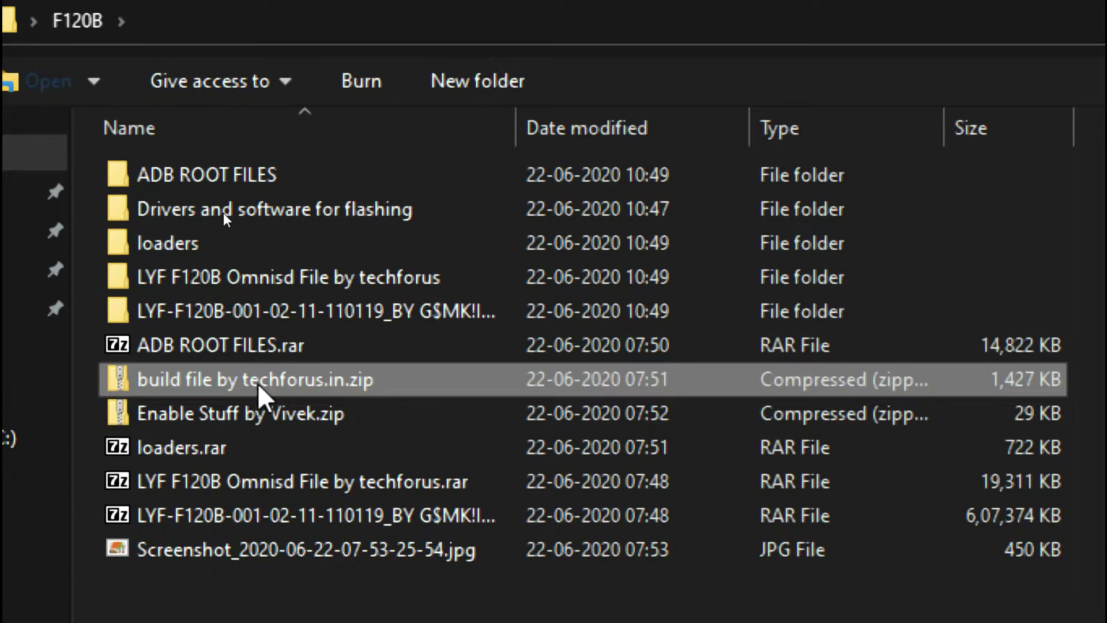
pyautogui.rightClick(257, 386)
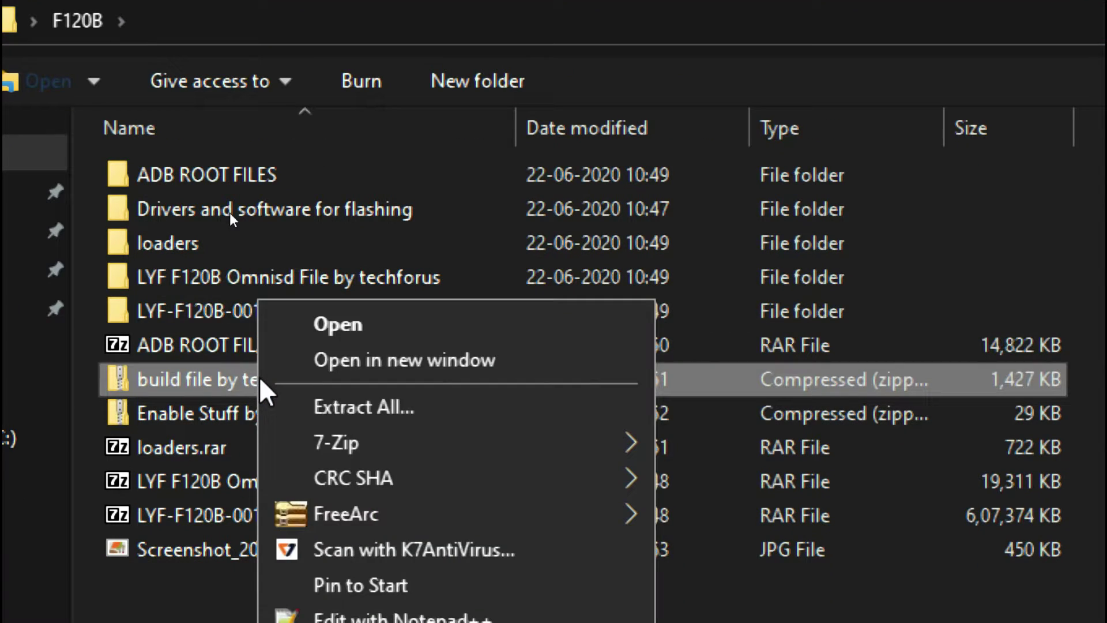
pyautogui.moveTo(411, 453)
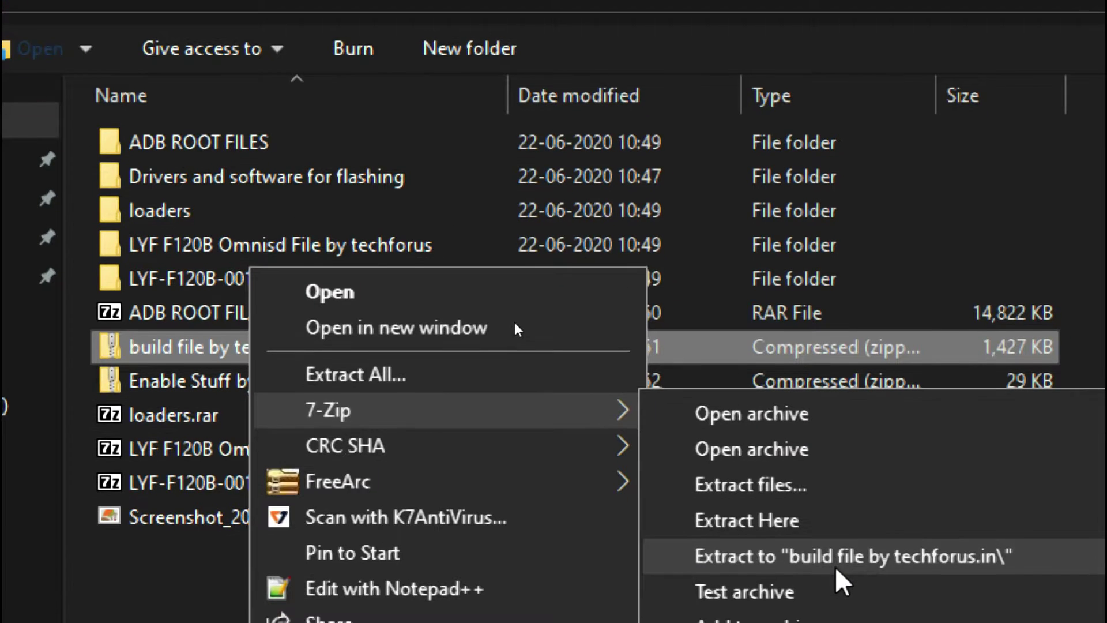
pyautogui.click(836, 584)
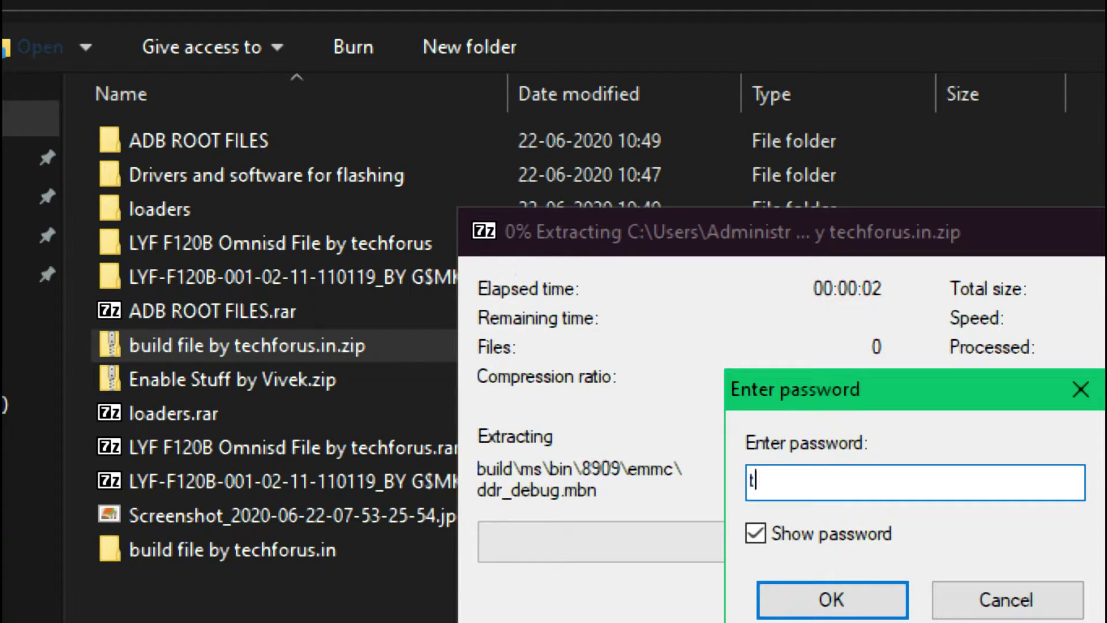
pyautogui.write('techforus')
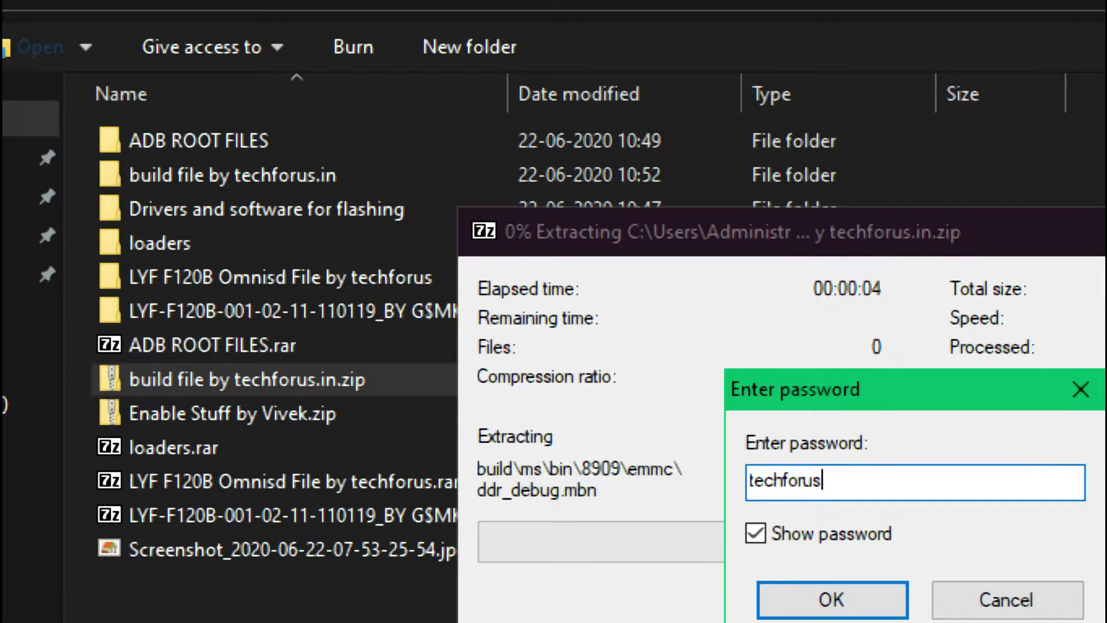
pyautogui.write('.in')
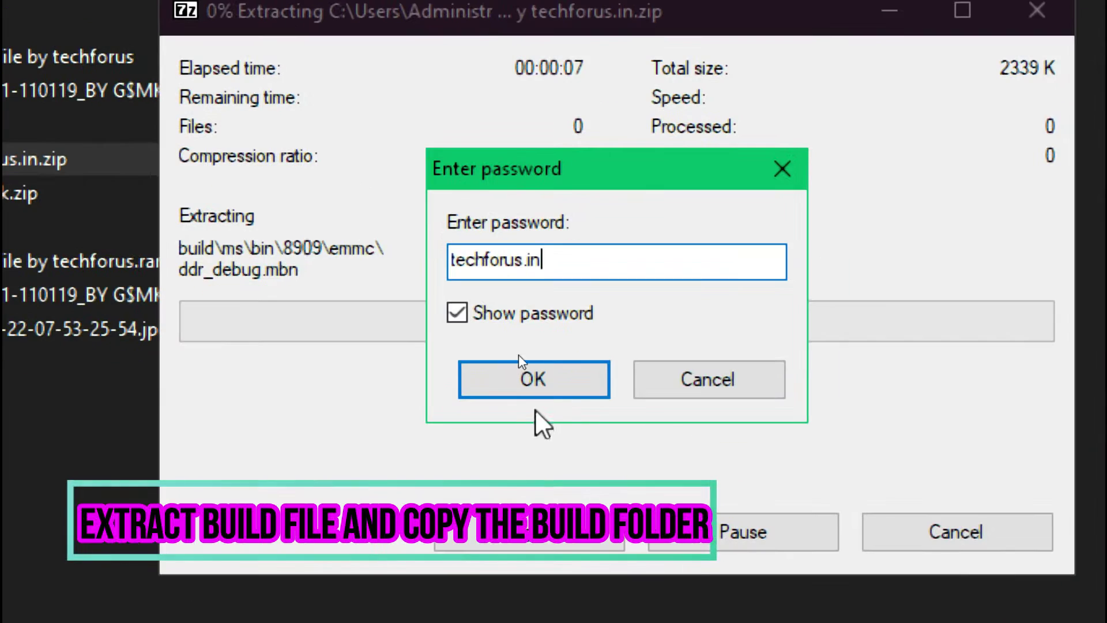
pyautogui.click(832, 599)
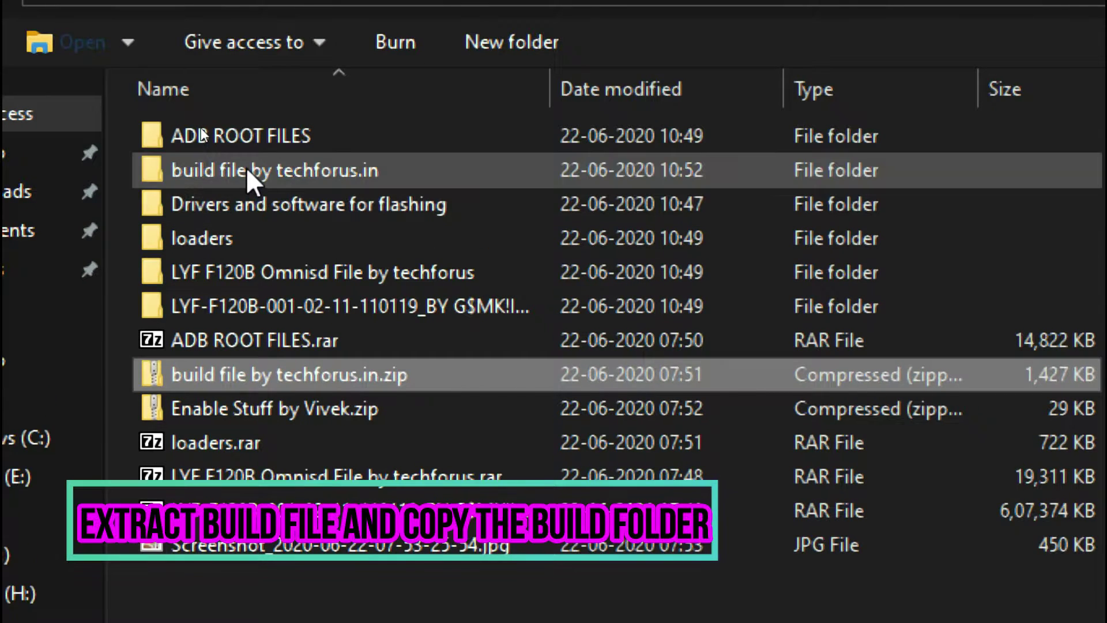
# - Open the extracted build file by techforus.in folder and cut the build folder inside it
pyautogui.click(248, 168)
pyautogui.doubleClick(247, 167)
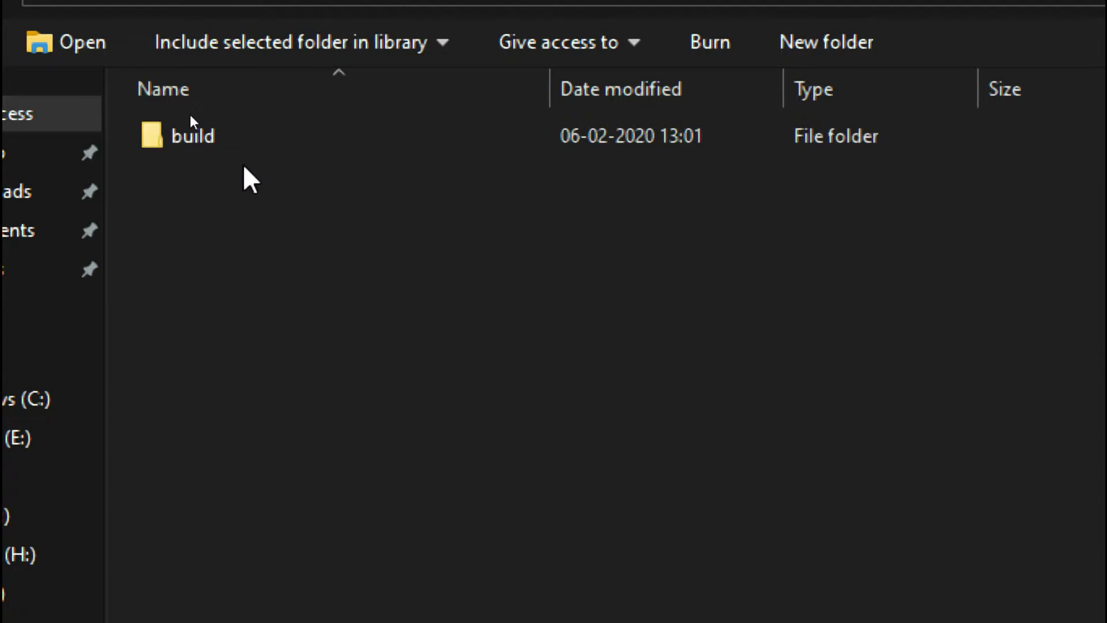
pyautogui.click(218, 134)
pyautogui.rightClick(218, 132)
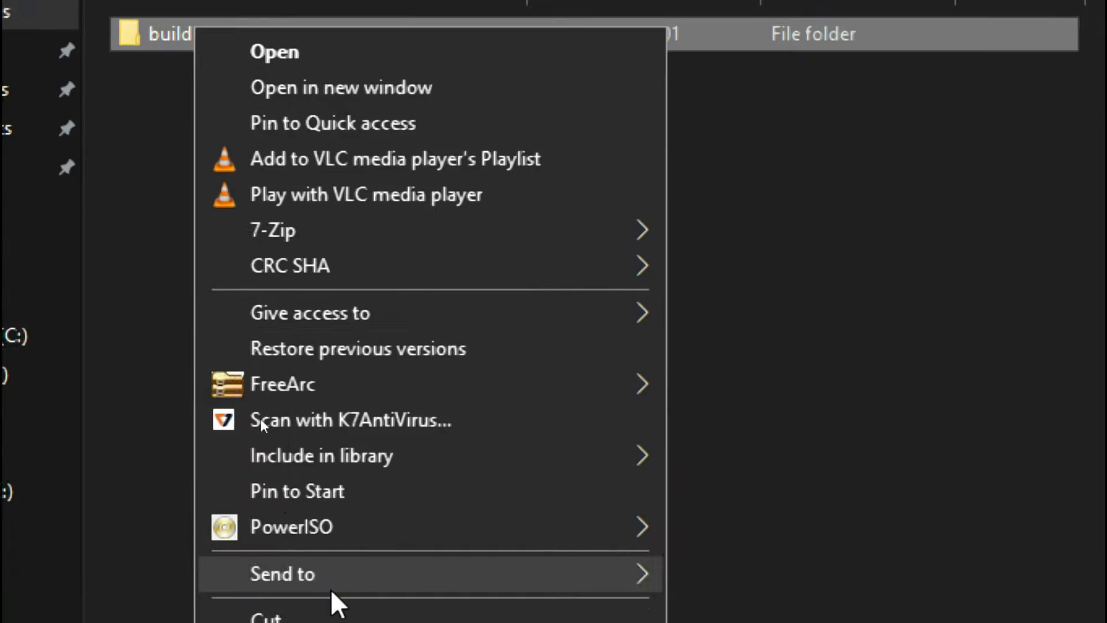
pyautogui.click(316, 575)
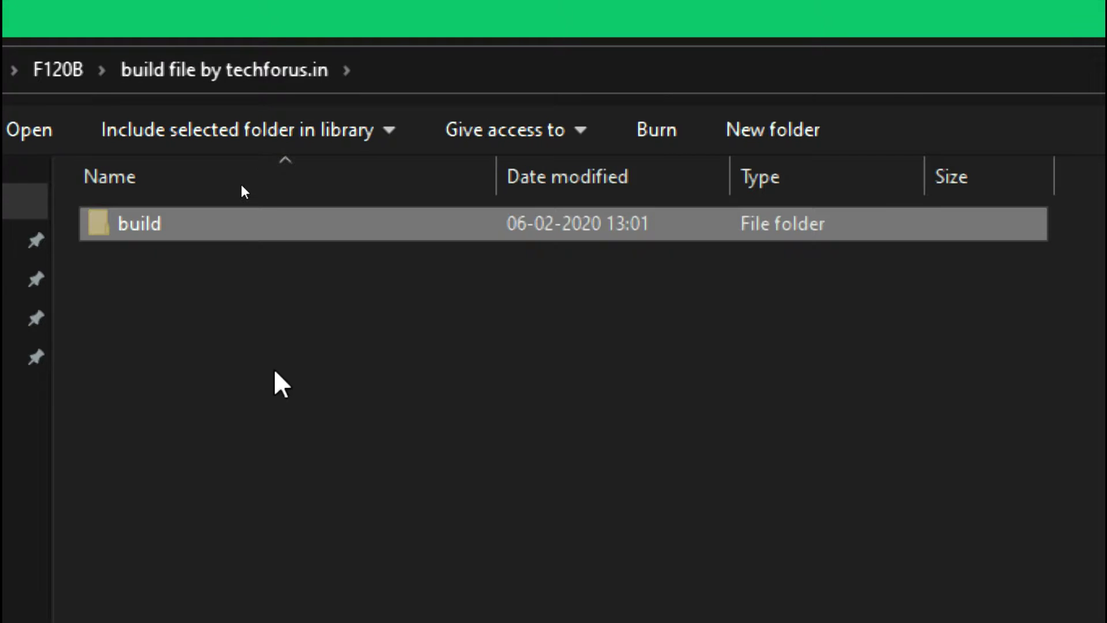
pyautogui.press('BackSpace')
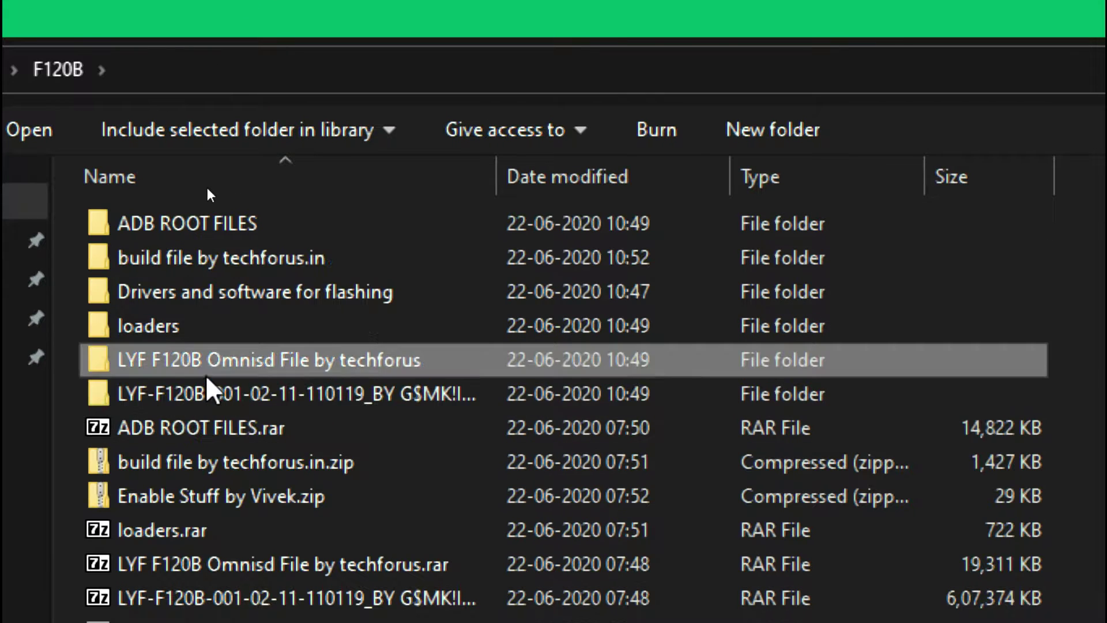
pyautogui.doubleClick(209, 403)
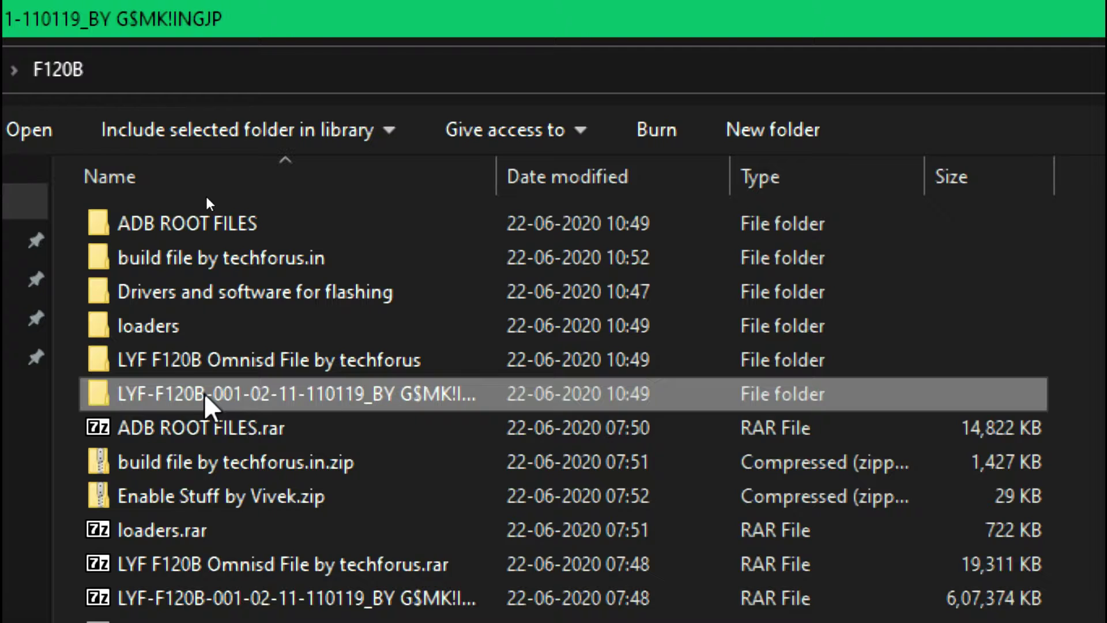
pyautogui.press('Down')
pyautogui.press('Return')
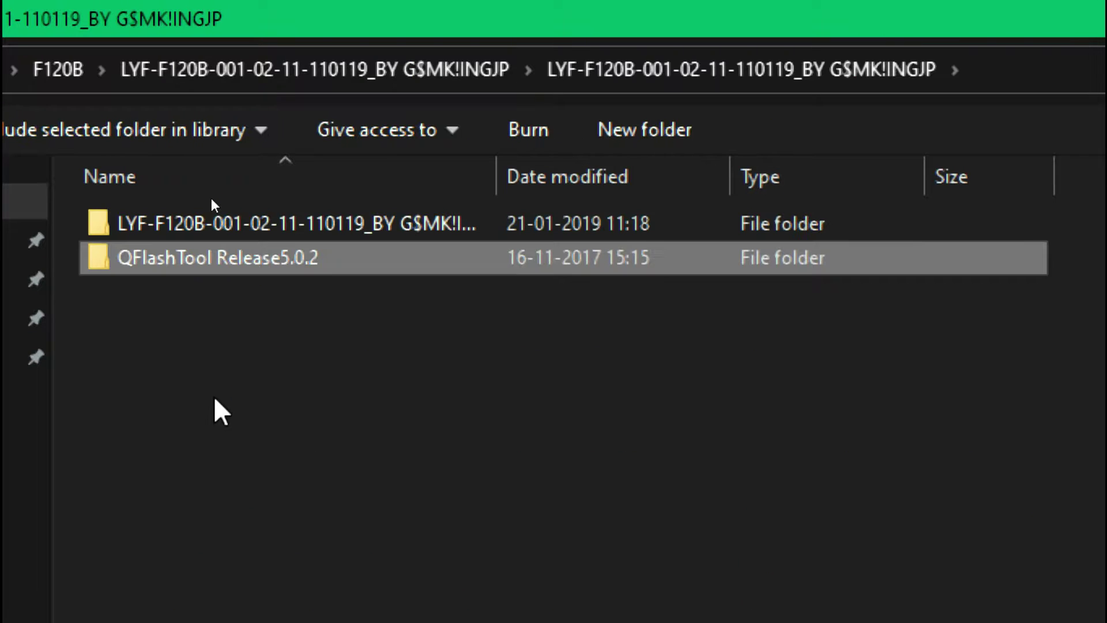
pyautogui.press('Return')
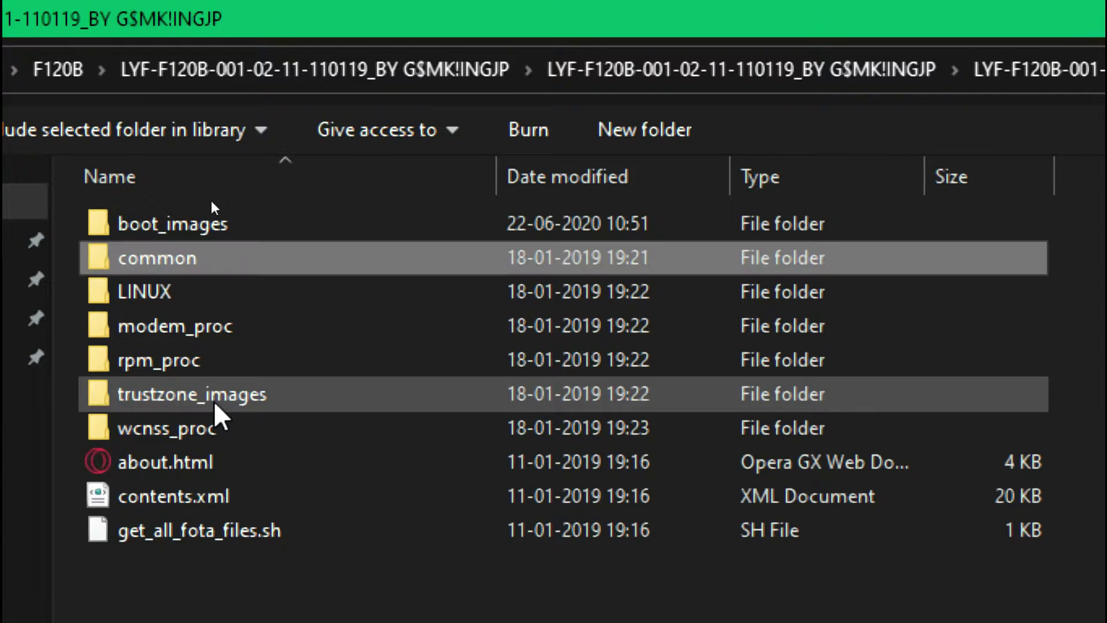
pyautogui.doubleClick(188, 258)
pyautogui.rightClick(195, 324)
pyautogui.click(248, 276)
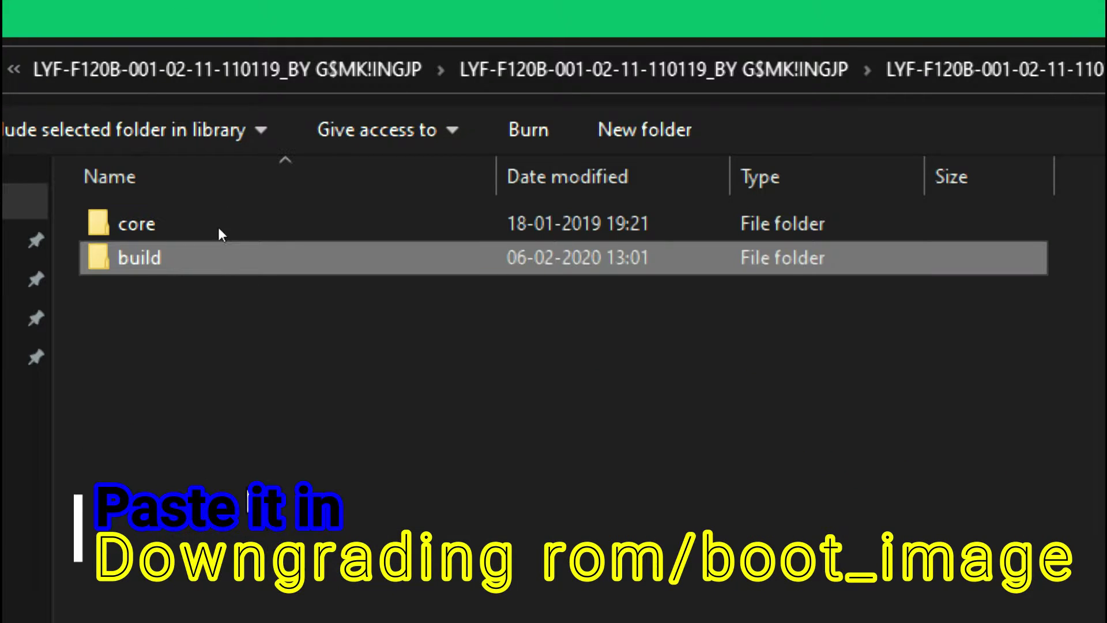
pyautogui.rightClick(254, 353)
pyautogui.click(281, 478)
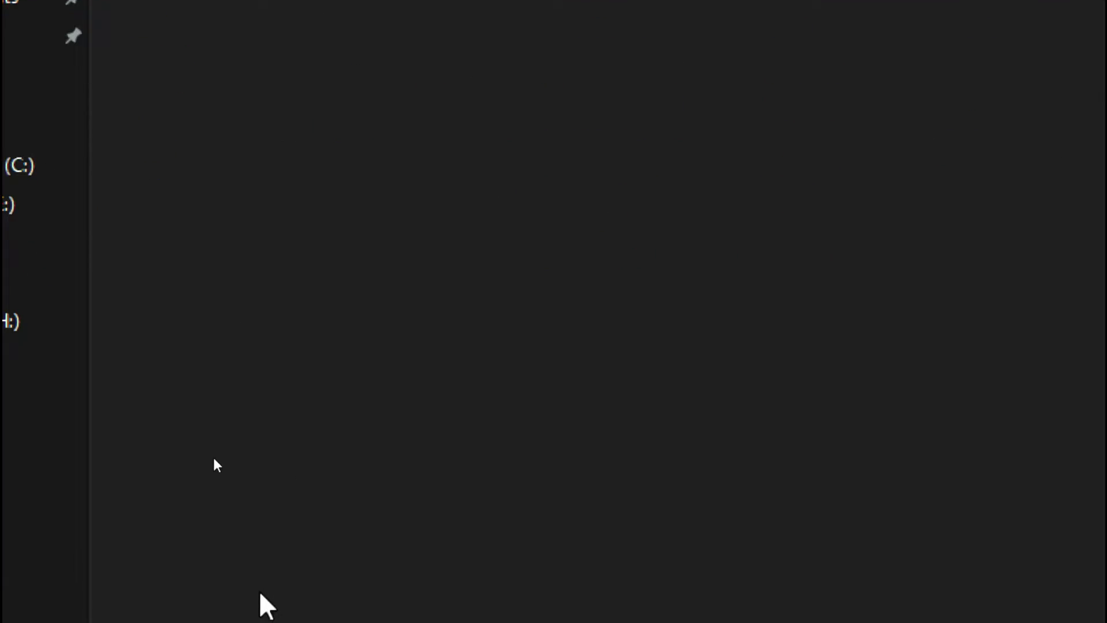
# - Switch to the Opera browser to read the article's instructions for replacing the core files, and return to File Explorer
pyautogui.click(153, 590)
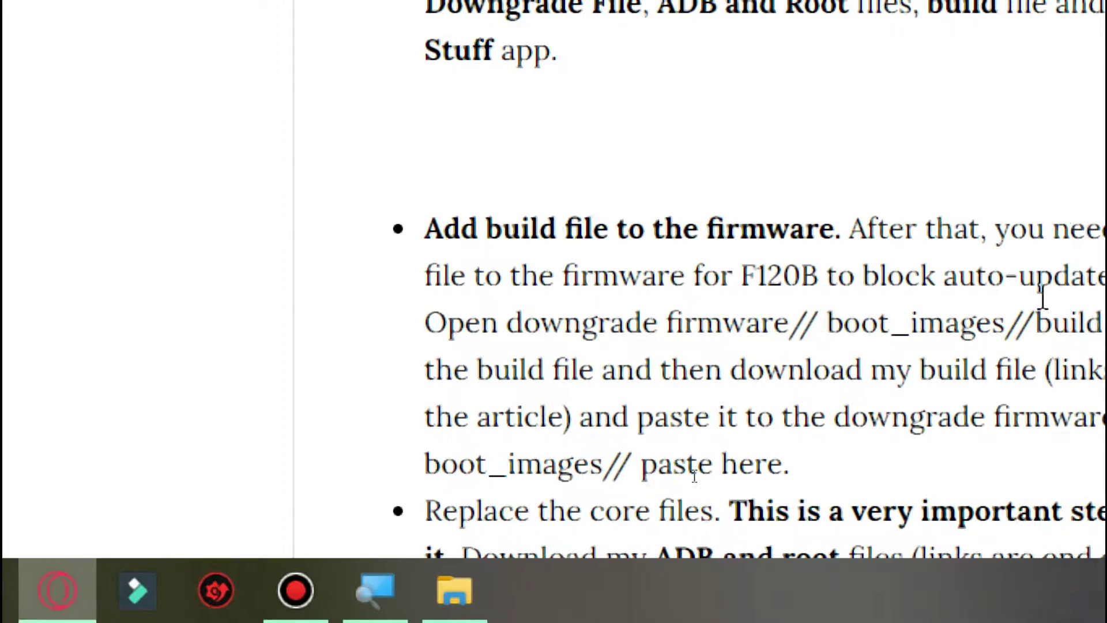
pyautogui.scroll(-3, 687, 428)
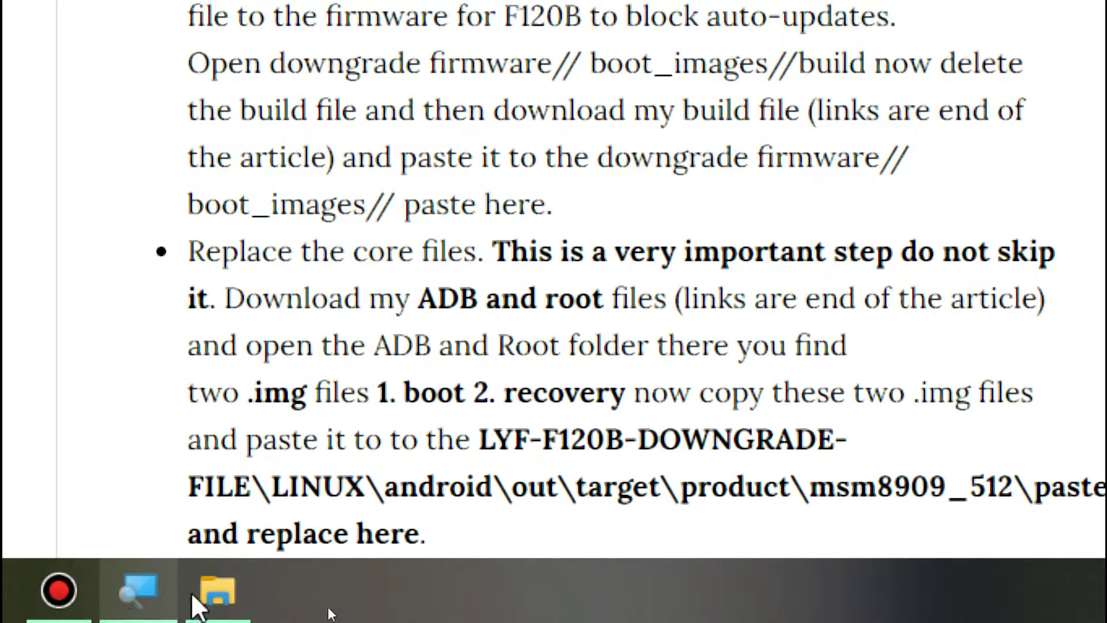
pyautogui.click(139, 589)
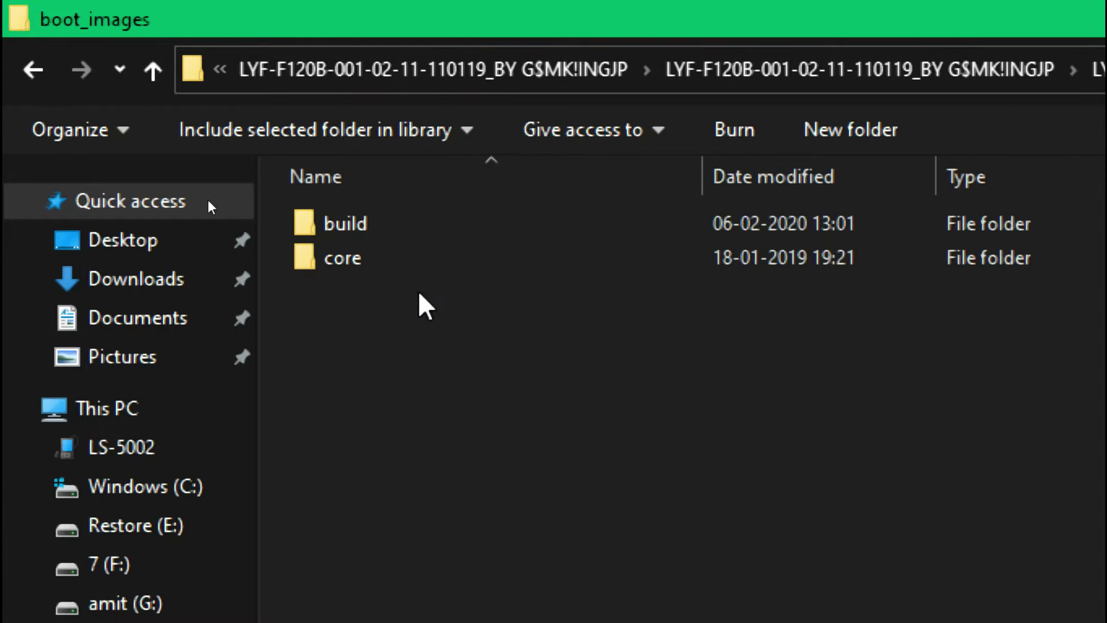
# - Return to the F120B folder, open ADB ROOT FILES and cut boot.img and recovery.img
pyautogui.press('BackSpace')
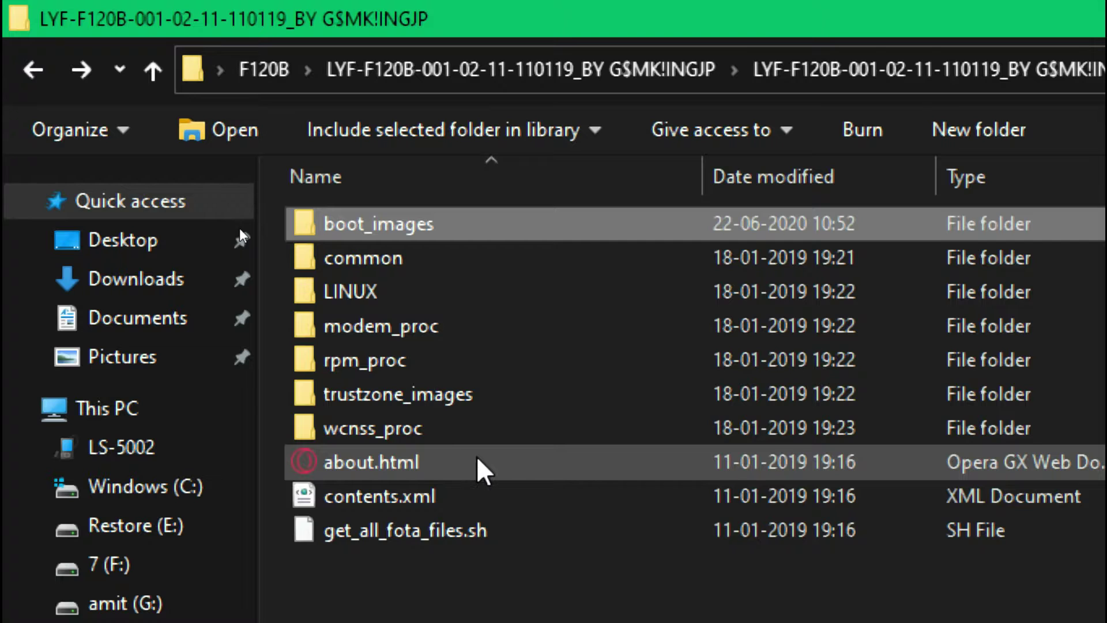
pyautogui.press('BackSpace')
pyautogui.press('BackSpace')
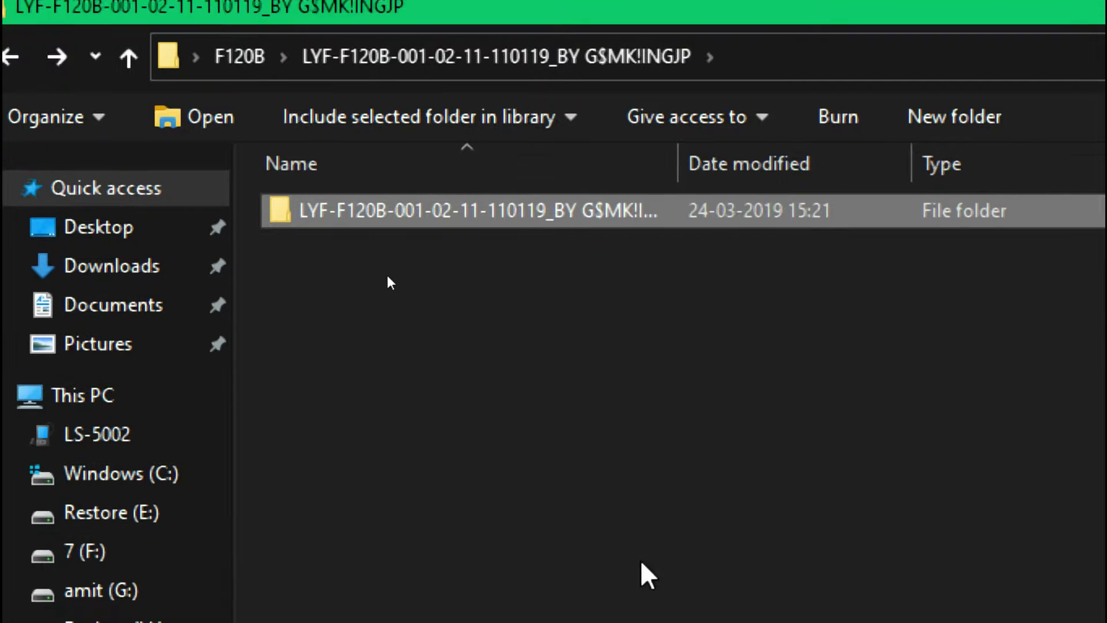
pyautogui.press('BackSpace')
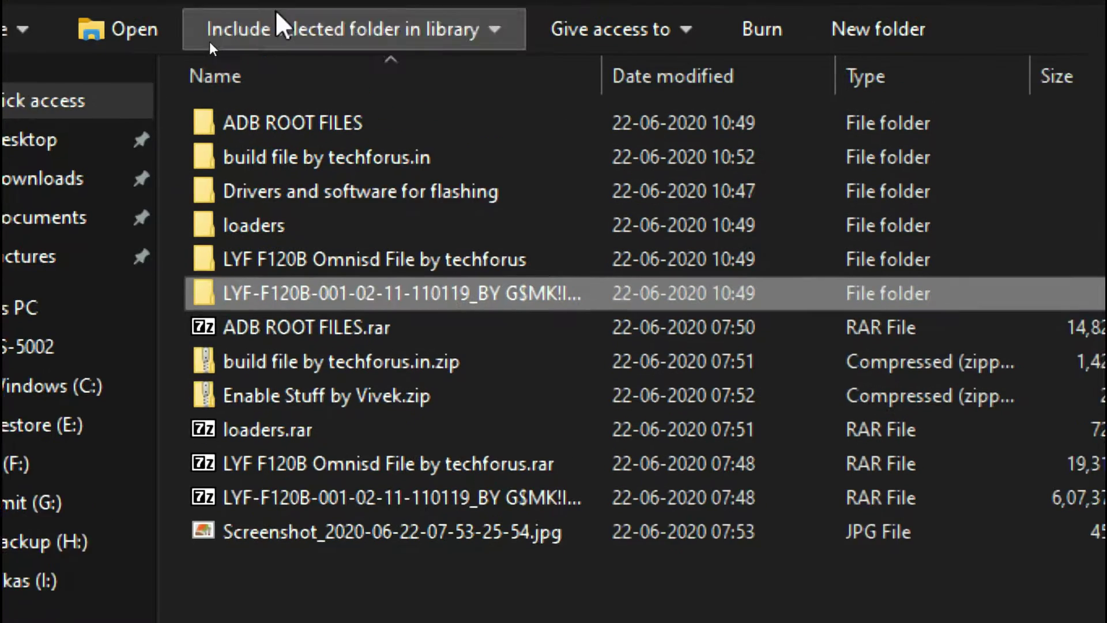
pyautogui.doubleClick(340, 125)
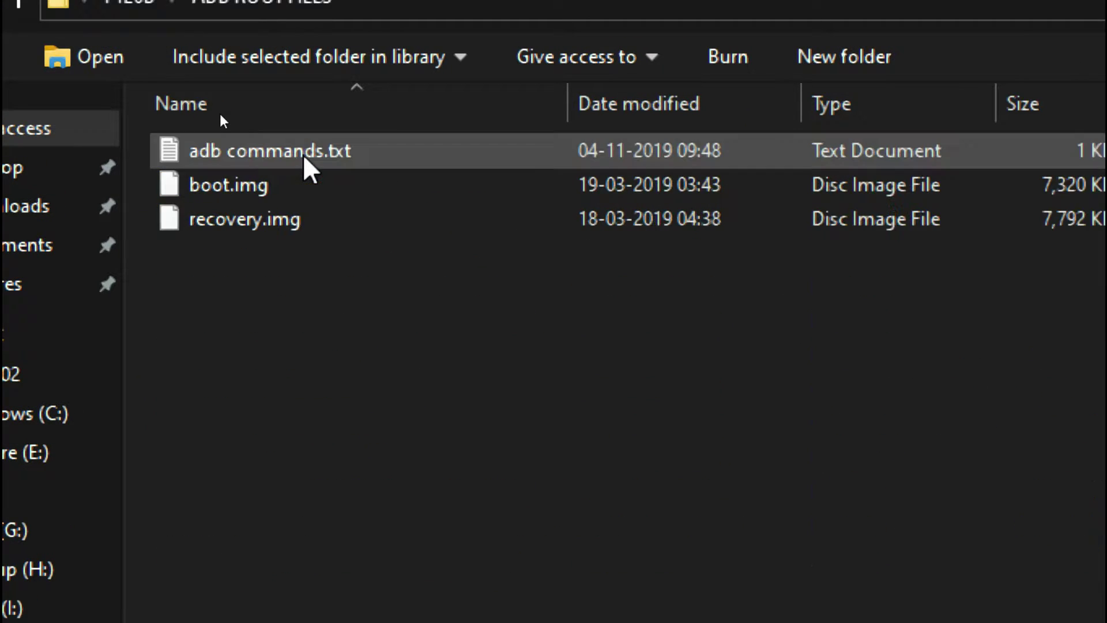
pyautogui.moveTo(313, 242); pyautogui.dragTo(260, 183)
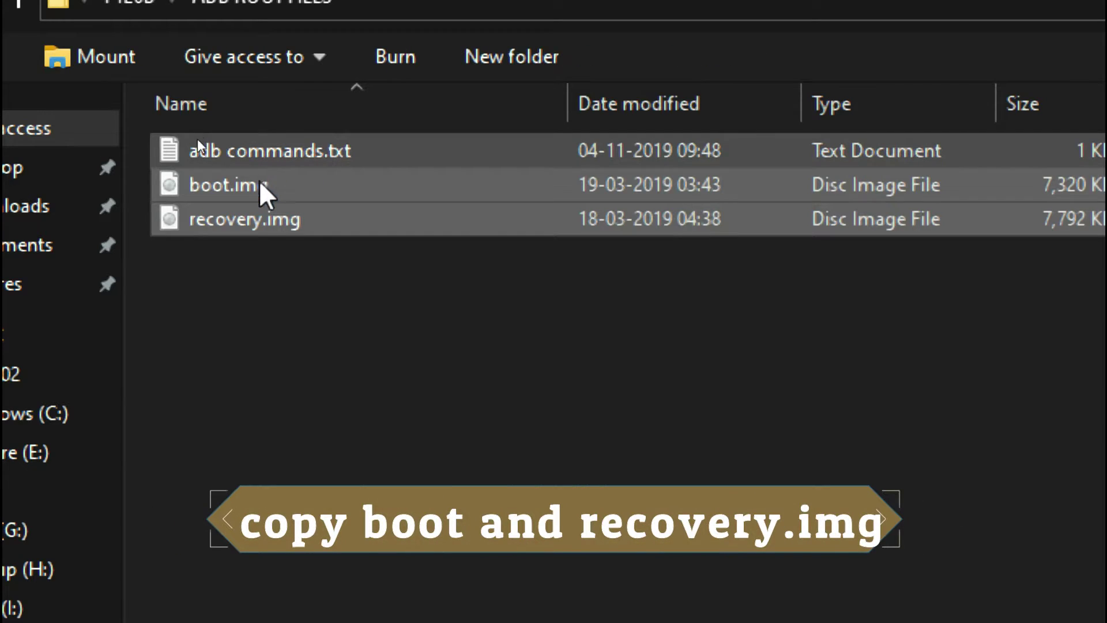
pyautogui.rightClick(238, 179)
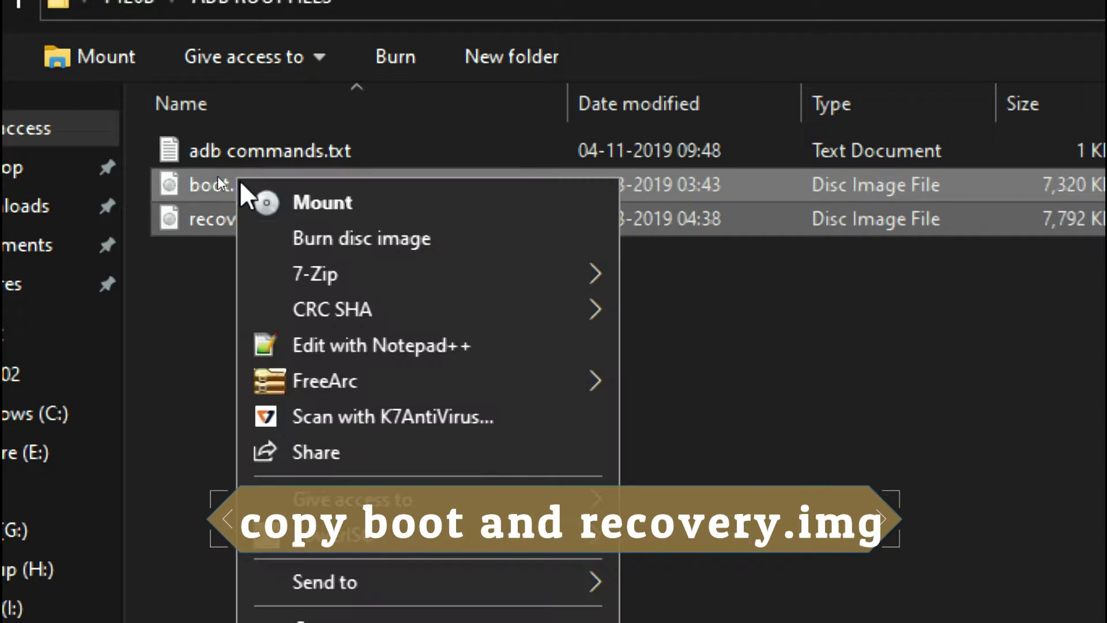
pyautogui.press('Escape')
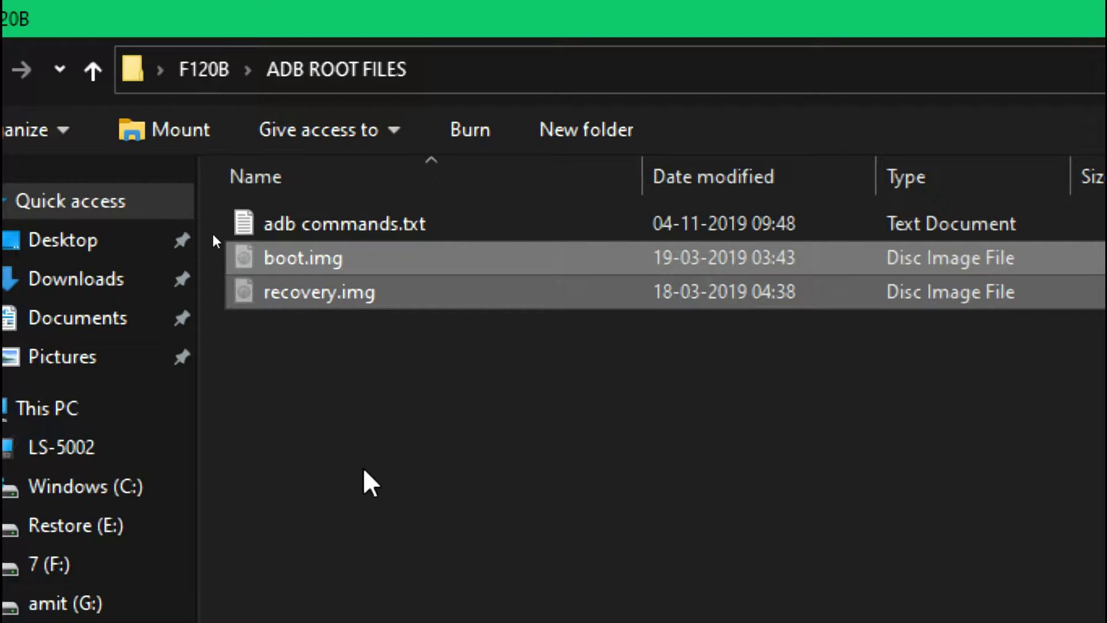
pyautogui.press('BackSpace')
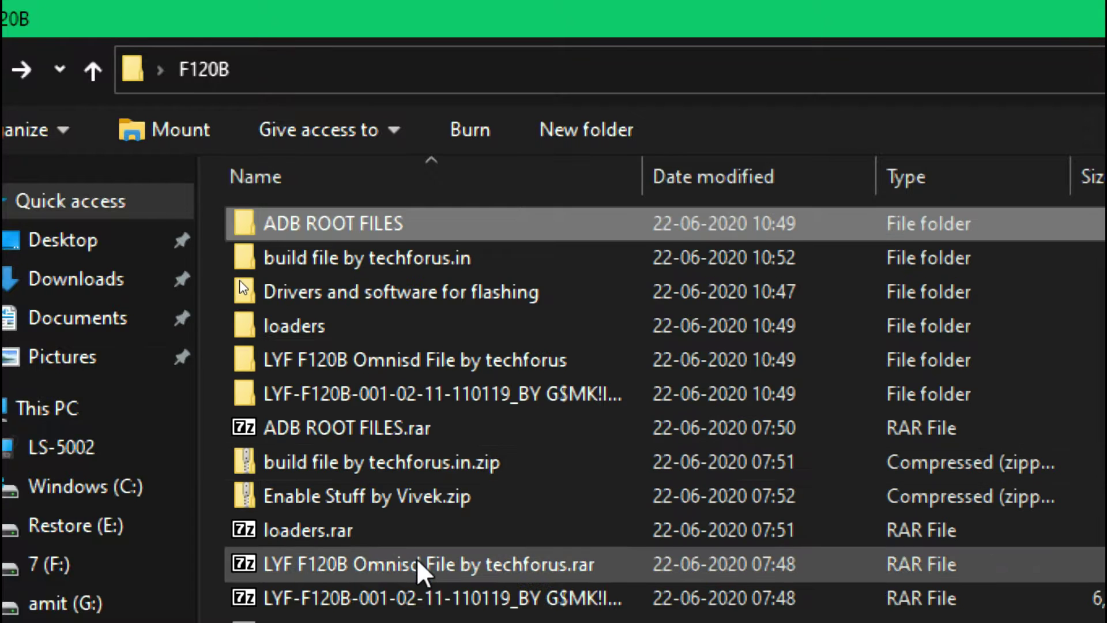
pyautogui.press('Down')
pyautogui.press('Down')
pyautogui.press('Down')
pyautogui.press('Down')
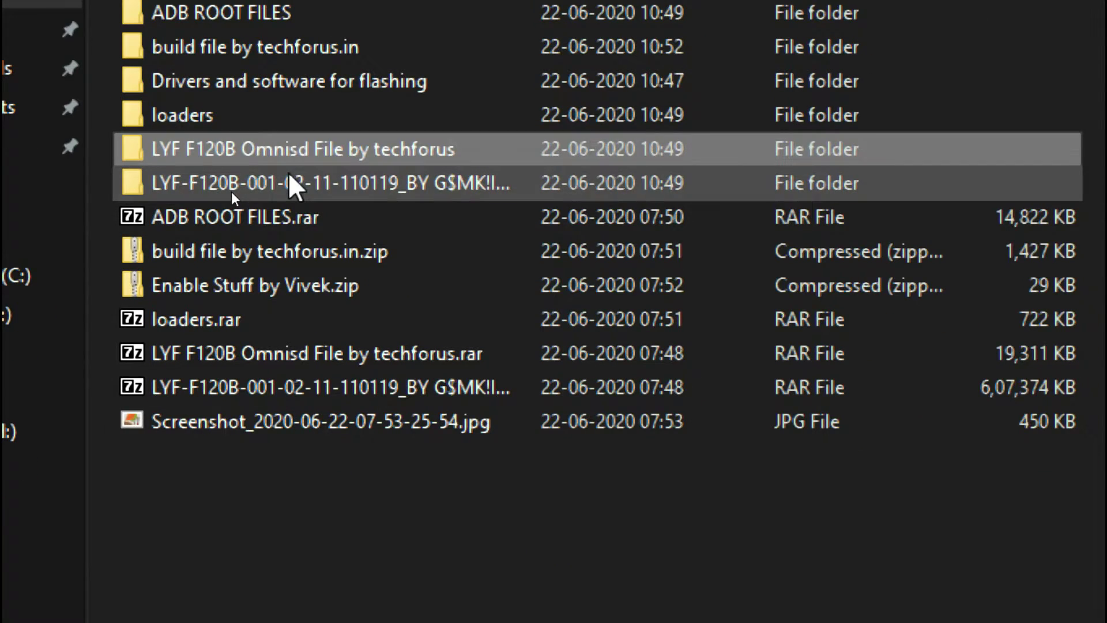
pyautogui.press('Down')
pyautogui.press('Return')
pyautogui.press('Down')
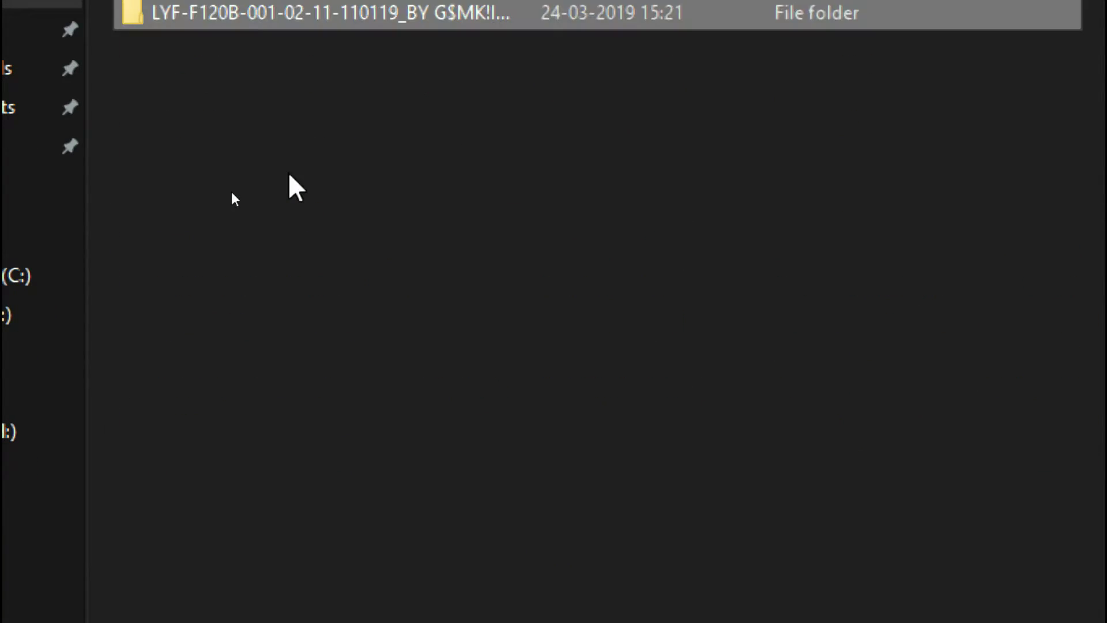
pyautogui.press('Return')
pyautogui.press('Down')
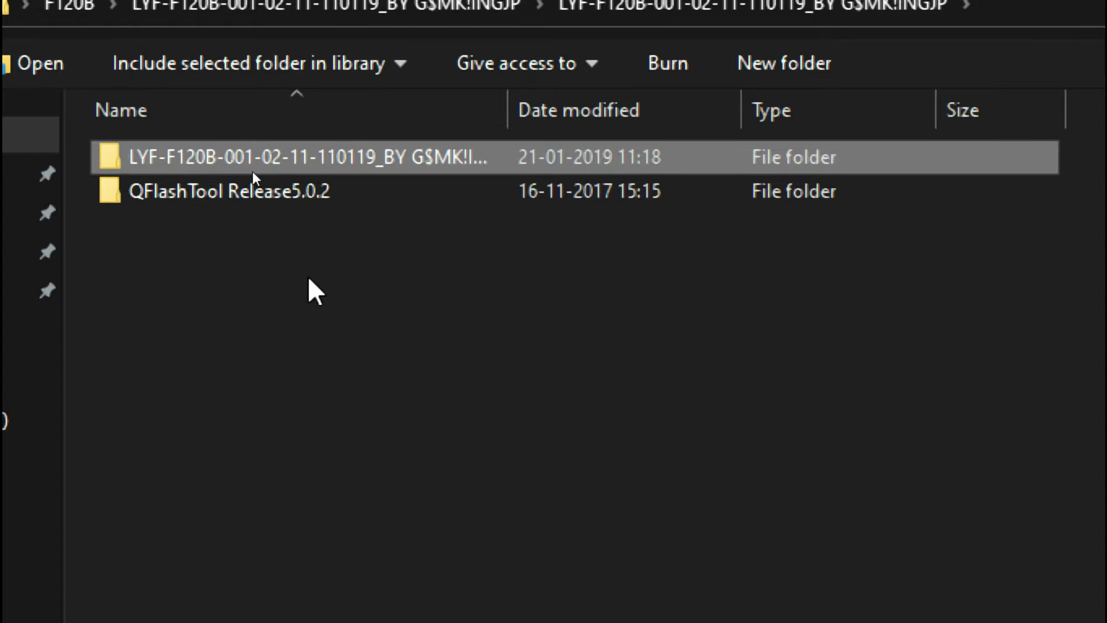
pyautogui.press('Return')
pyautogui.press('Down')
pyautogui.press('Down')
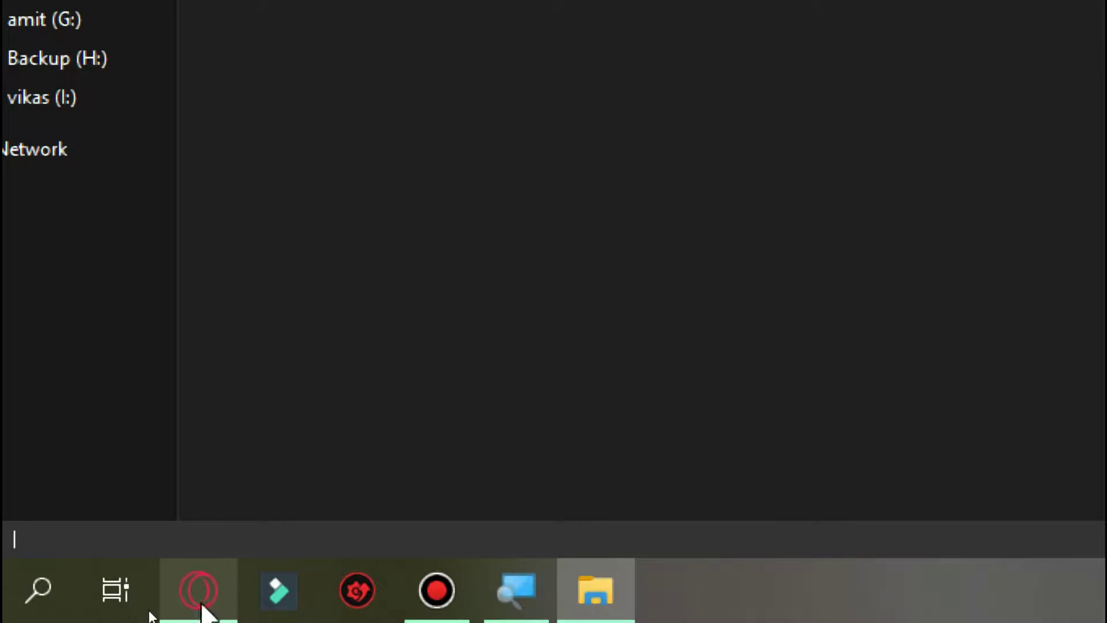
# - Recheck the target path in the Opera article, and open LINUX\android\out\target\product\msm8909_512 in the firmware folder in File Explorer
pyautogui.click(198, 590)
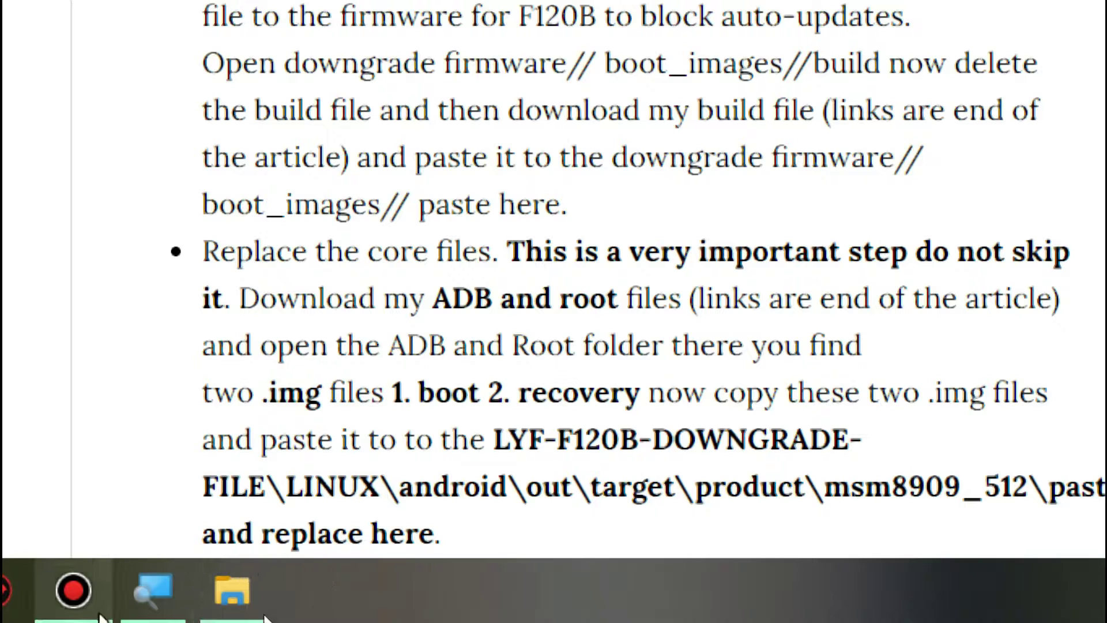
pyautogui.click(232, 590)
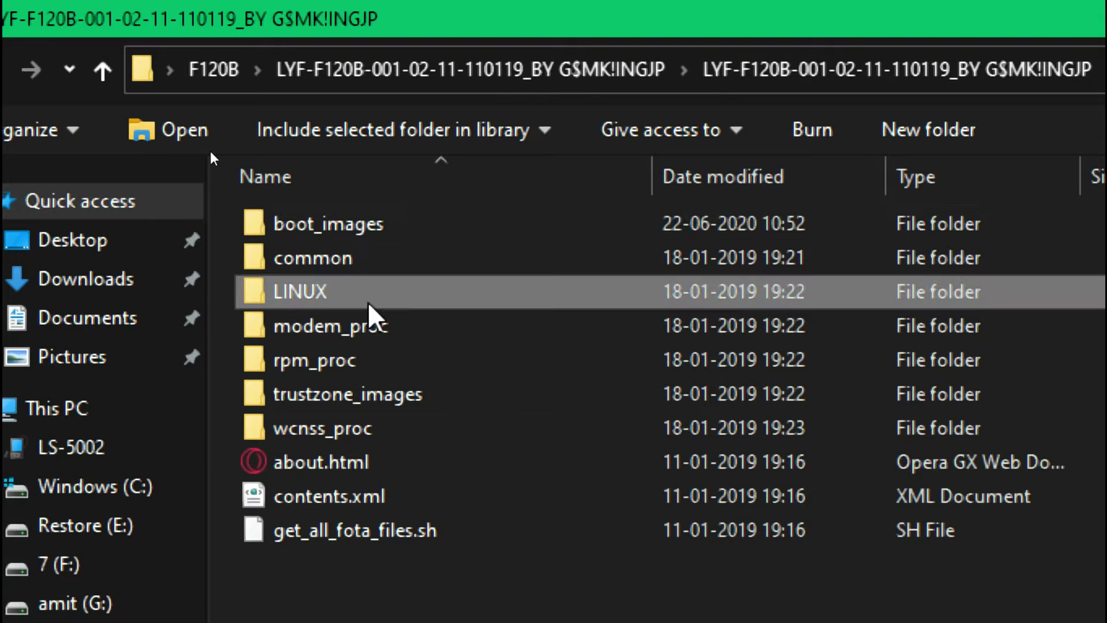
pyautogui.doubleClick(368, 308)
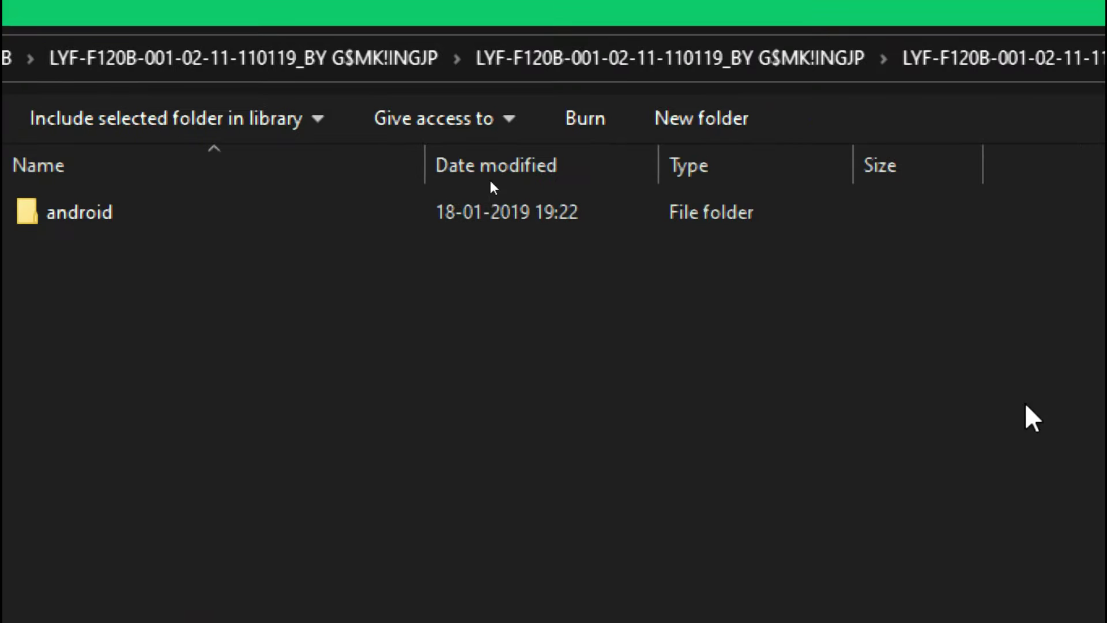
pyautogui.doubleClick(128, 215)
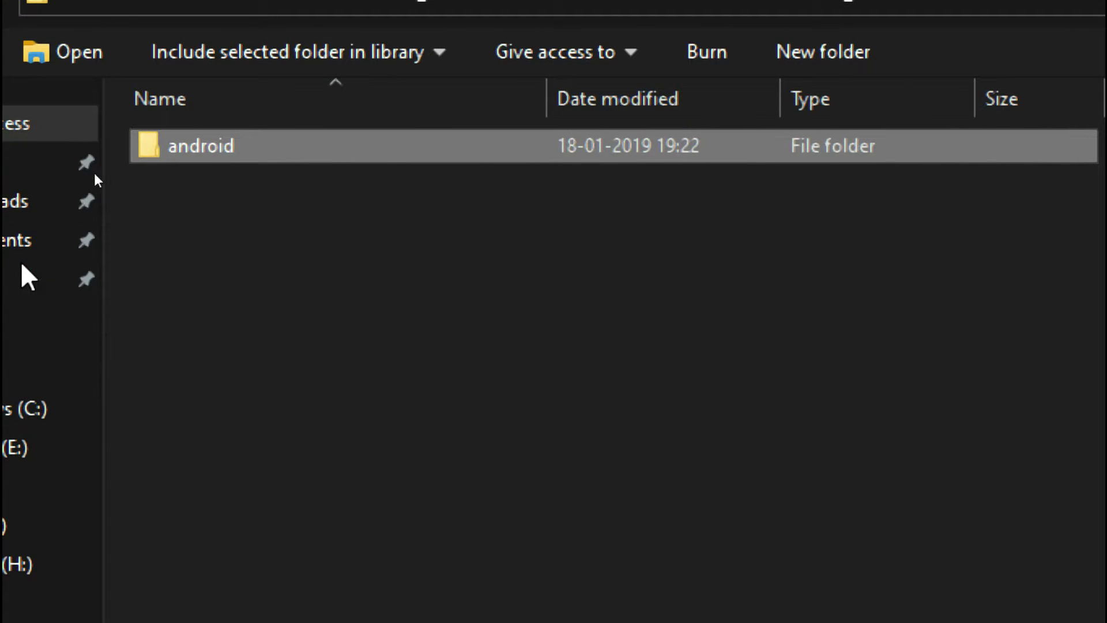
pyautogui.doubleClick(225, 145)
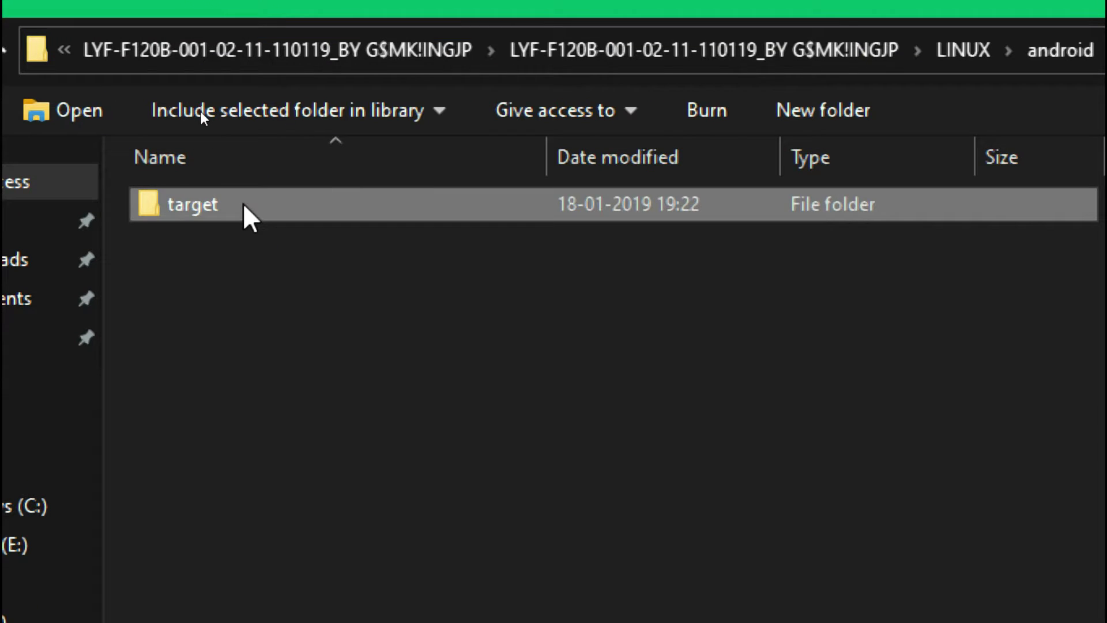
pyautogui.doubleClick(244, 203)
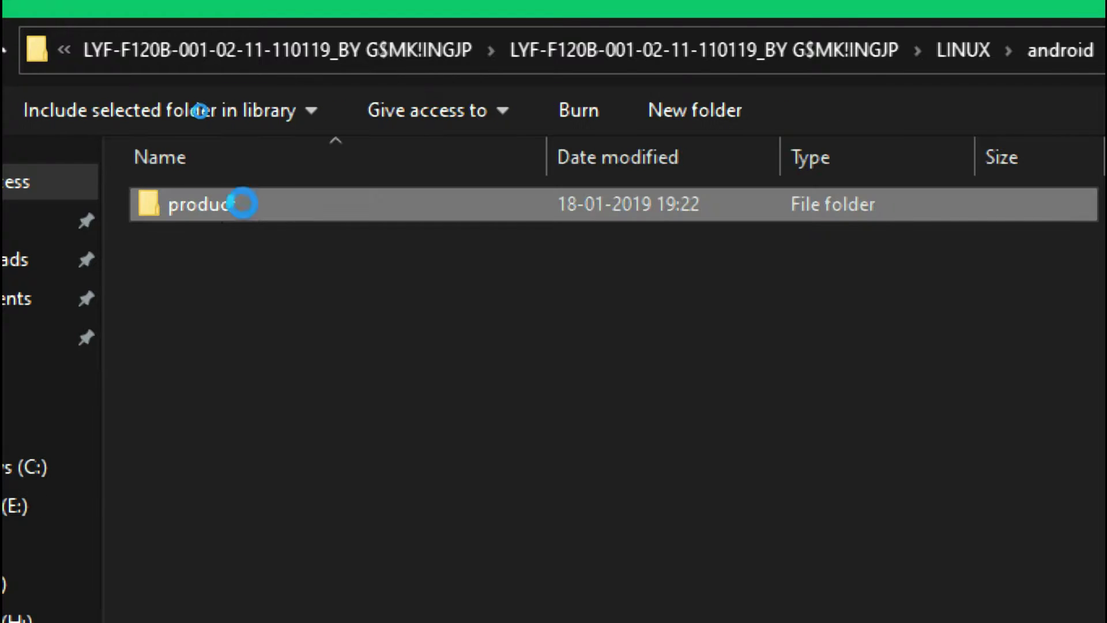
pyautogui.doubleClick(243, 203)
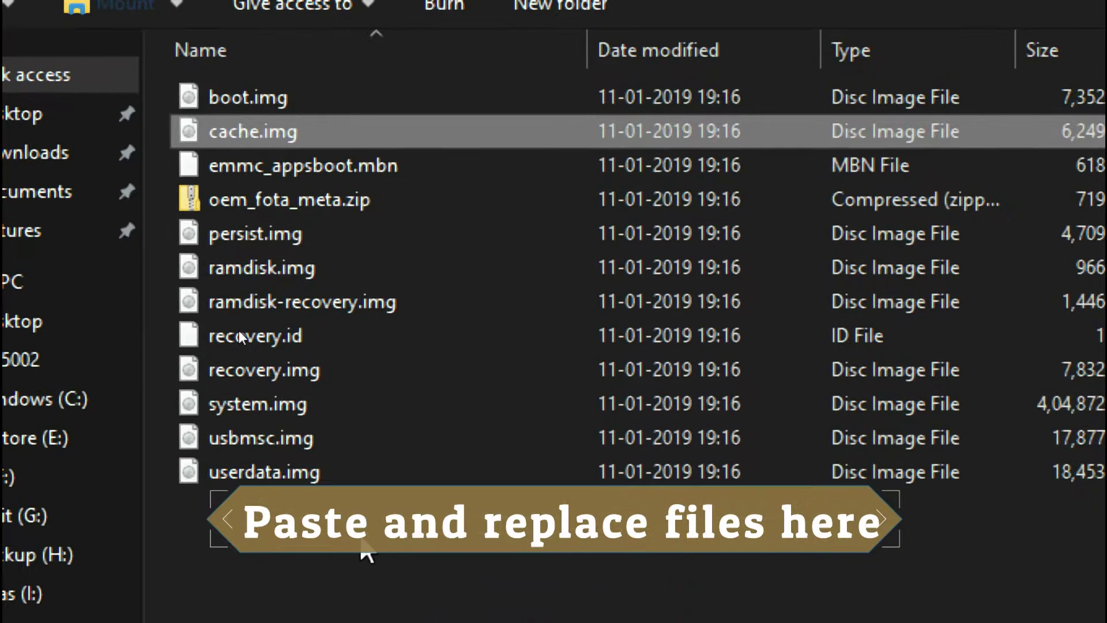
# - Paste the cut boot.img and recovery.img into msm8909_512, replacing the existing files of the same names
pyautogui.rightClick(359, 535)
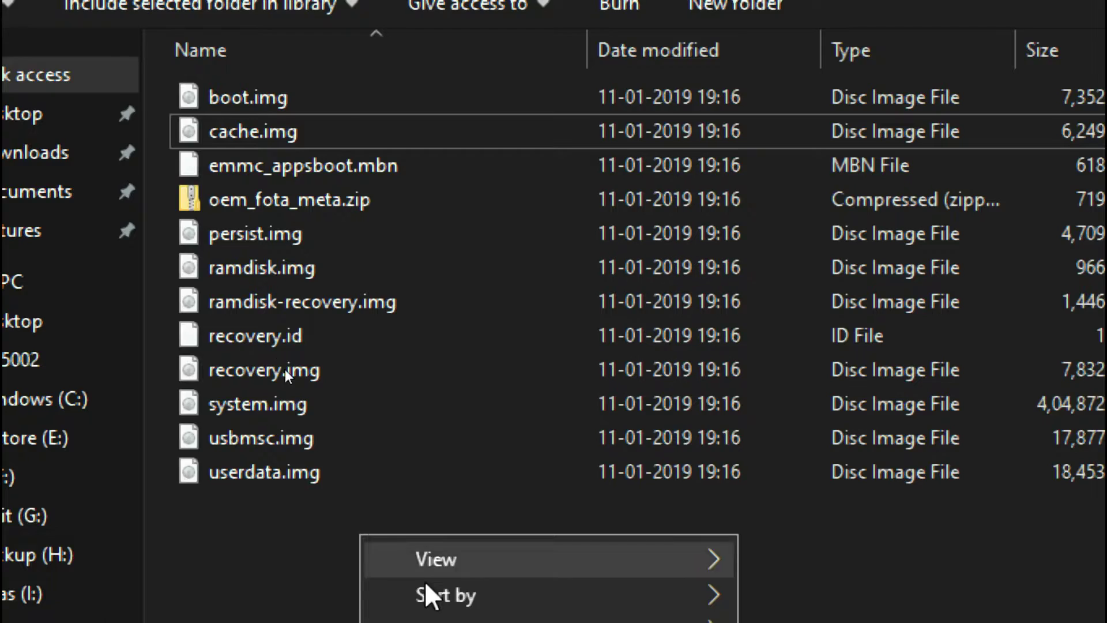
pyautogui.click(415, 589)
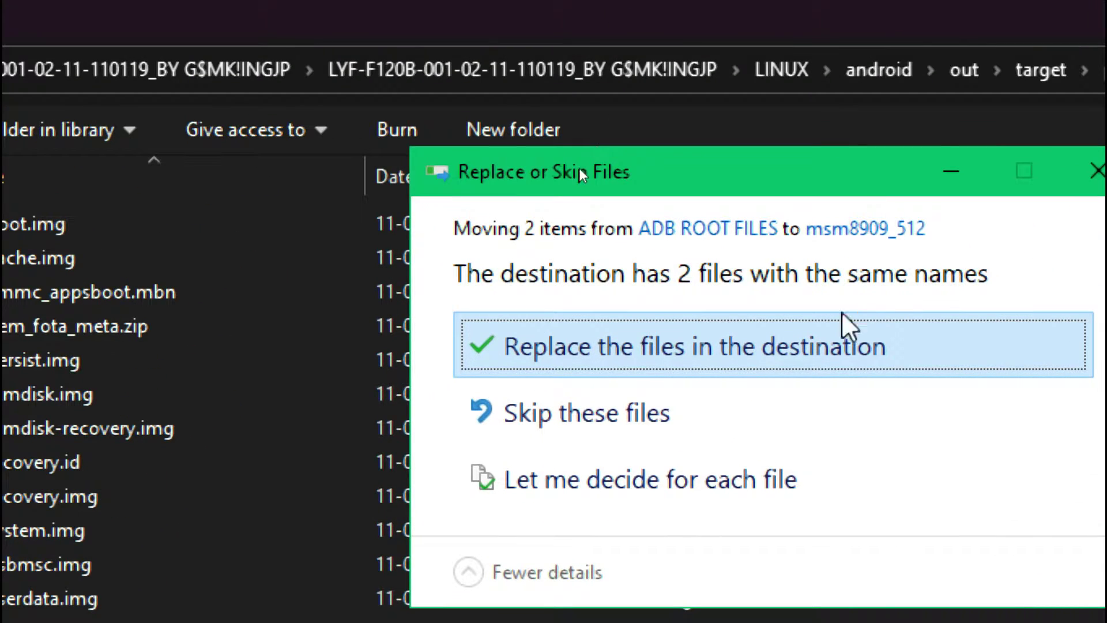
pyautogui.click(731, 364)
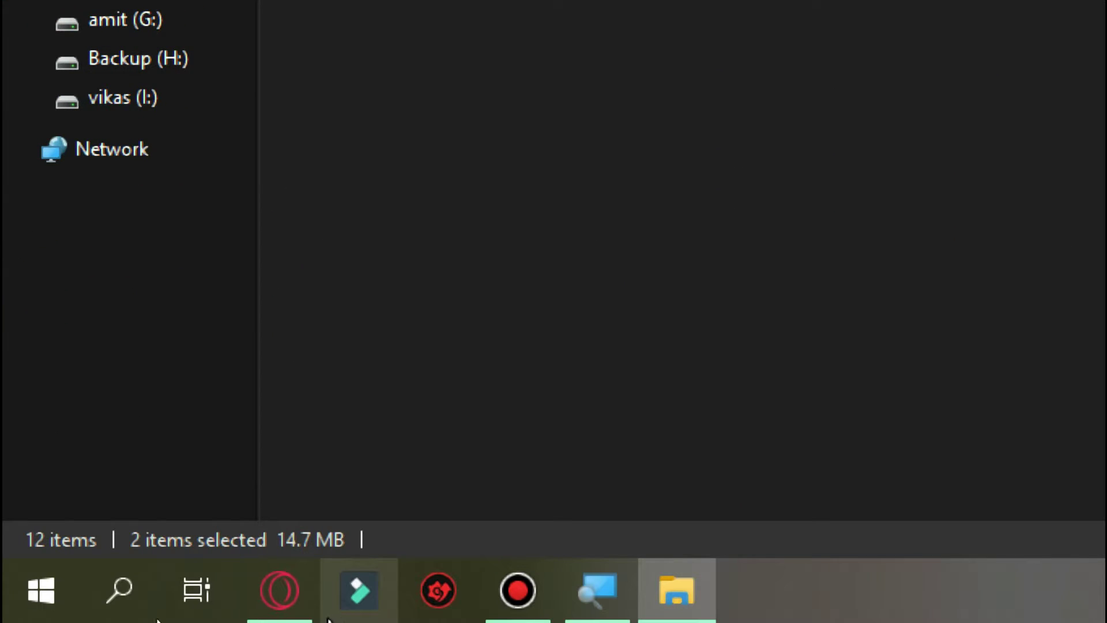
# - Switch to the Opera browser and read the article's instructions for moving the modified firmware to the C drive
pyautogui.click(285, 606)
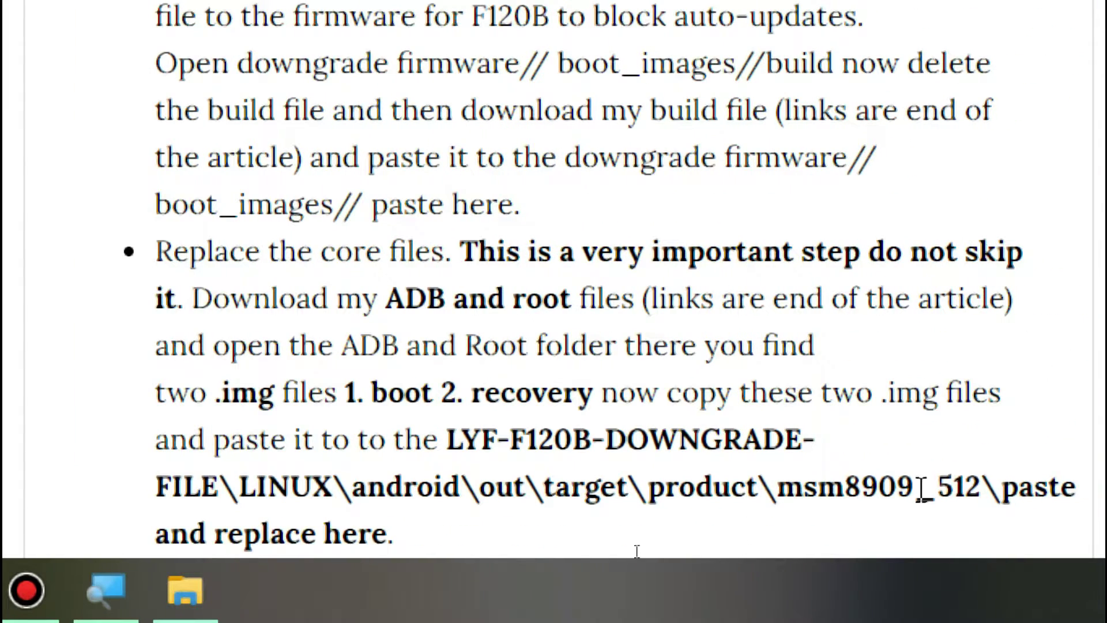
pyautogui.scroll(-1, 581, 449)
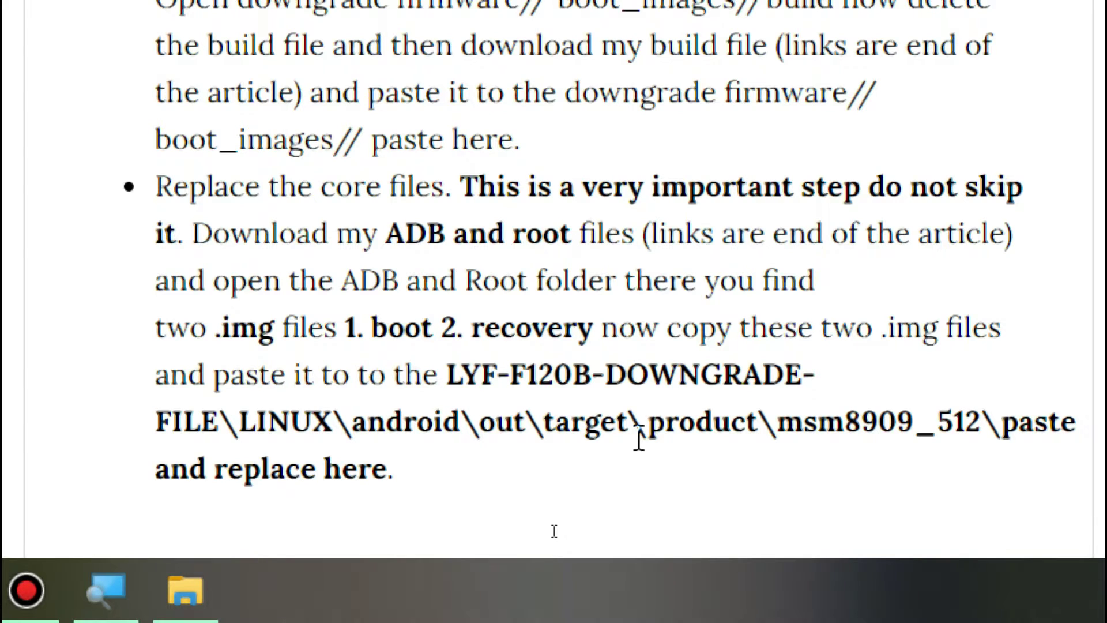
pyautogui.scroll(-1, 614, 393)
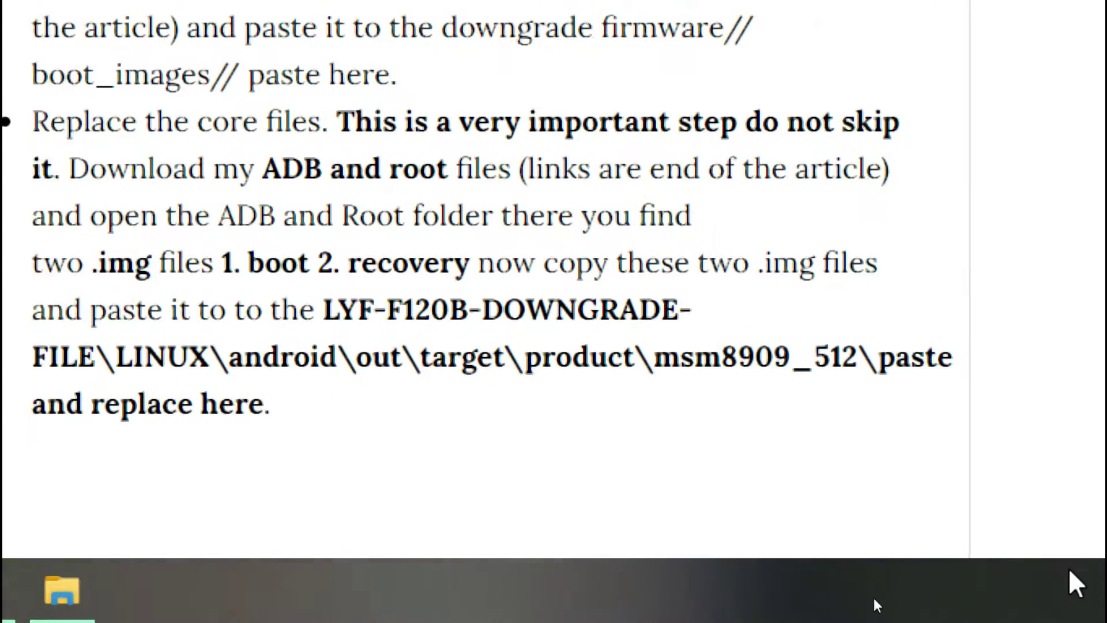
pyautogui.scroll(-1, 344, 543)
pyautogui.scroll(-4, 343, 558)
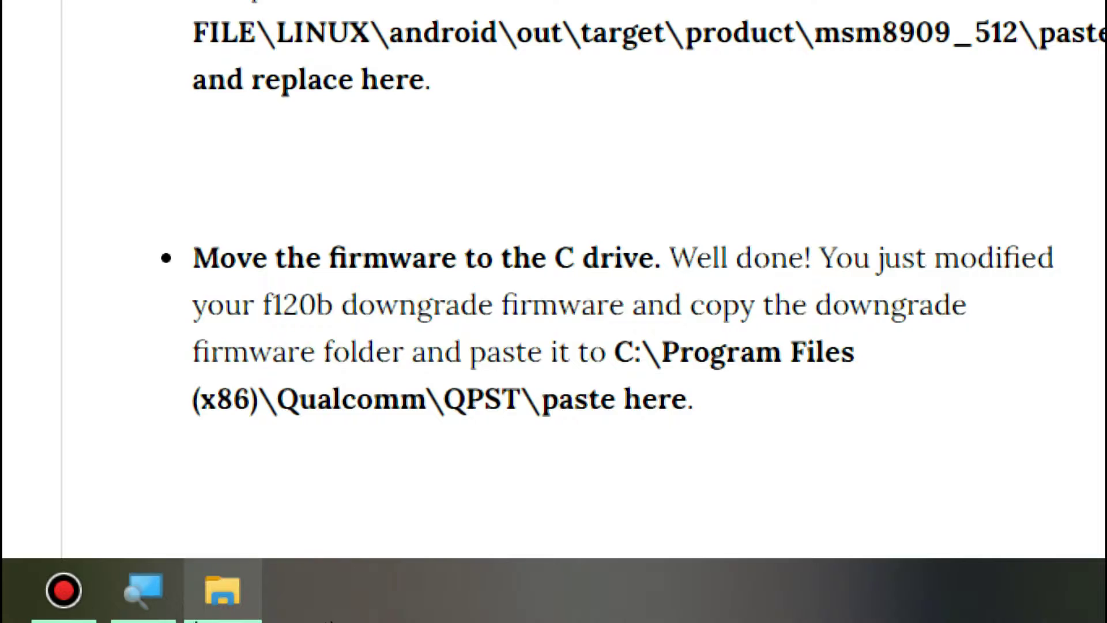
pyautogui.click(214, 598)
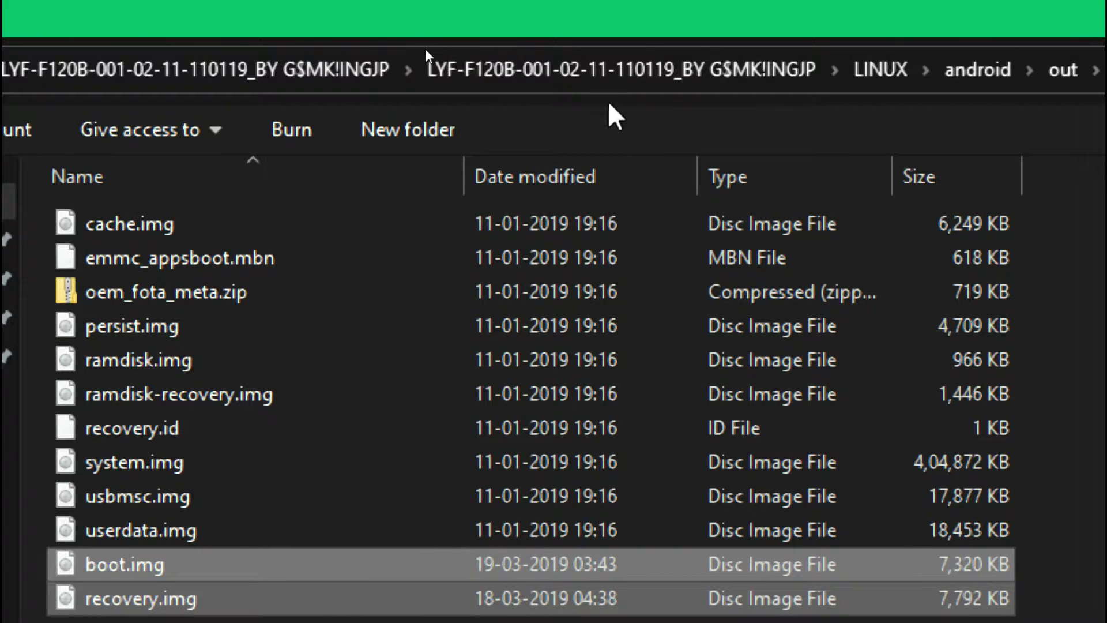
pyautogui.click(282, 71)
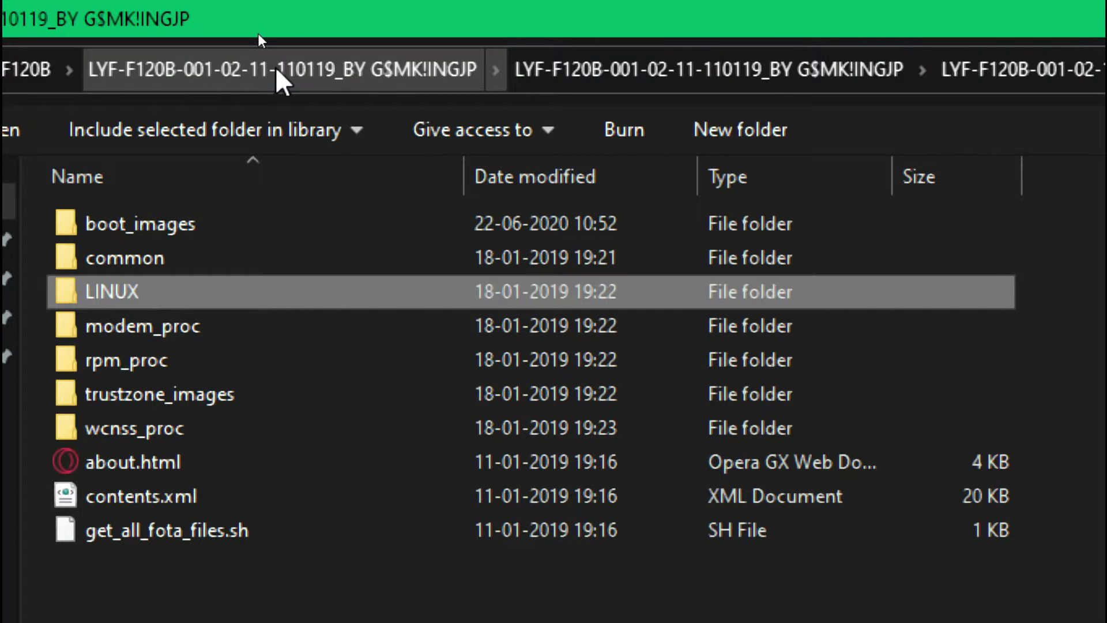
pyautogui.click(275, 67)
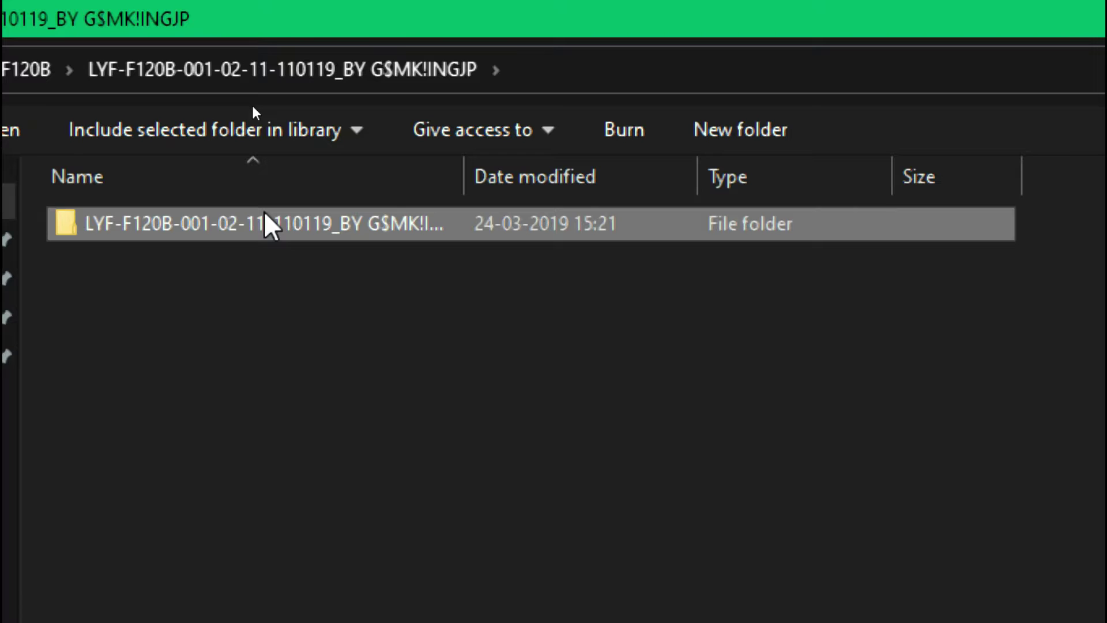
pyautogui.rightClick(266, 213)
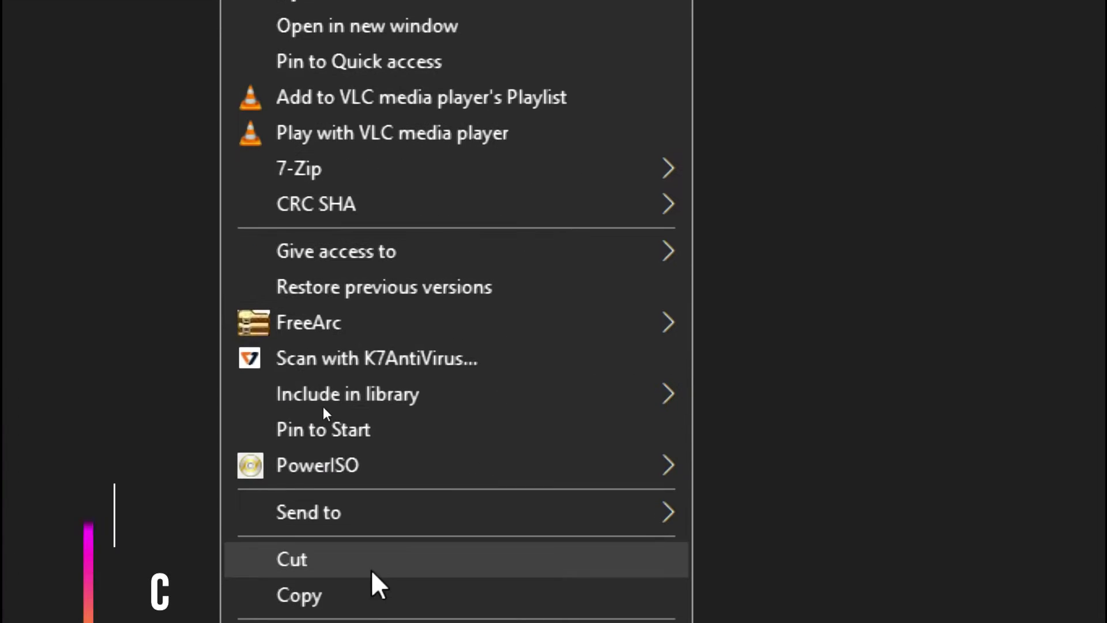
pyautogui.click(357, 558)
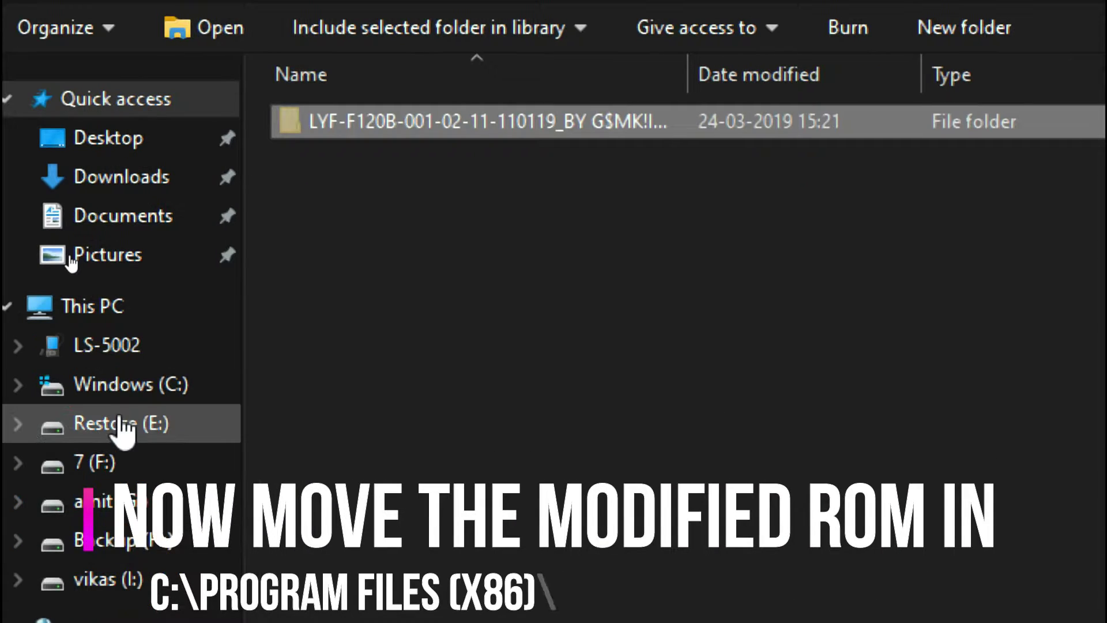
# - Open the QPST folder under C:\Program Files (x86)\Qualcomm
pyautogui.click(126, 387)
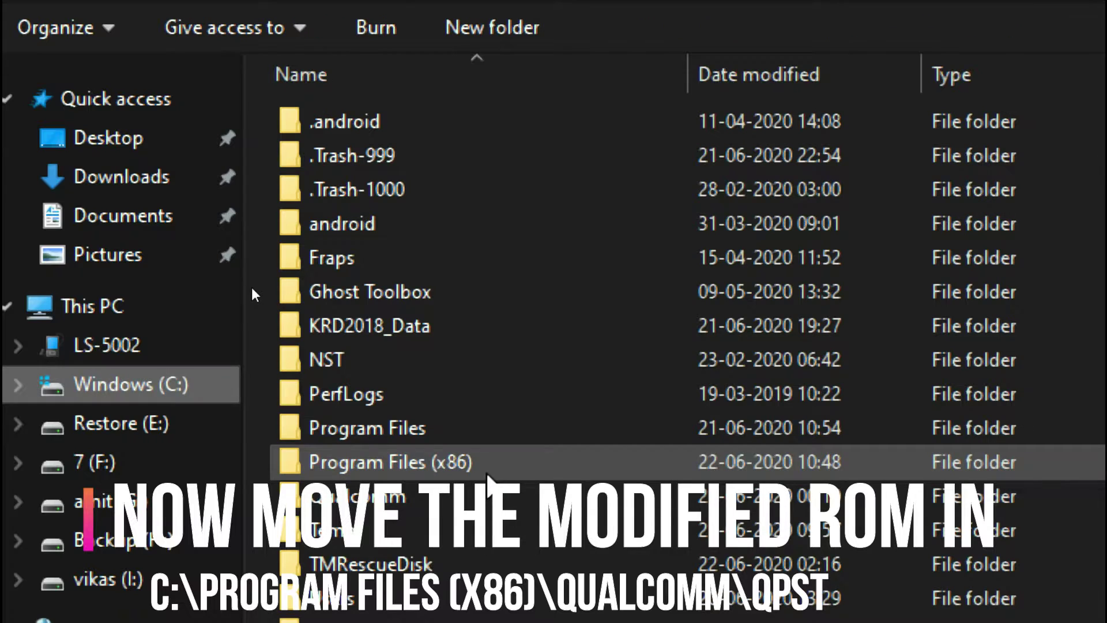
pyautogui.click(488, 473)
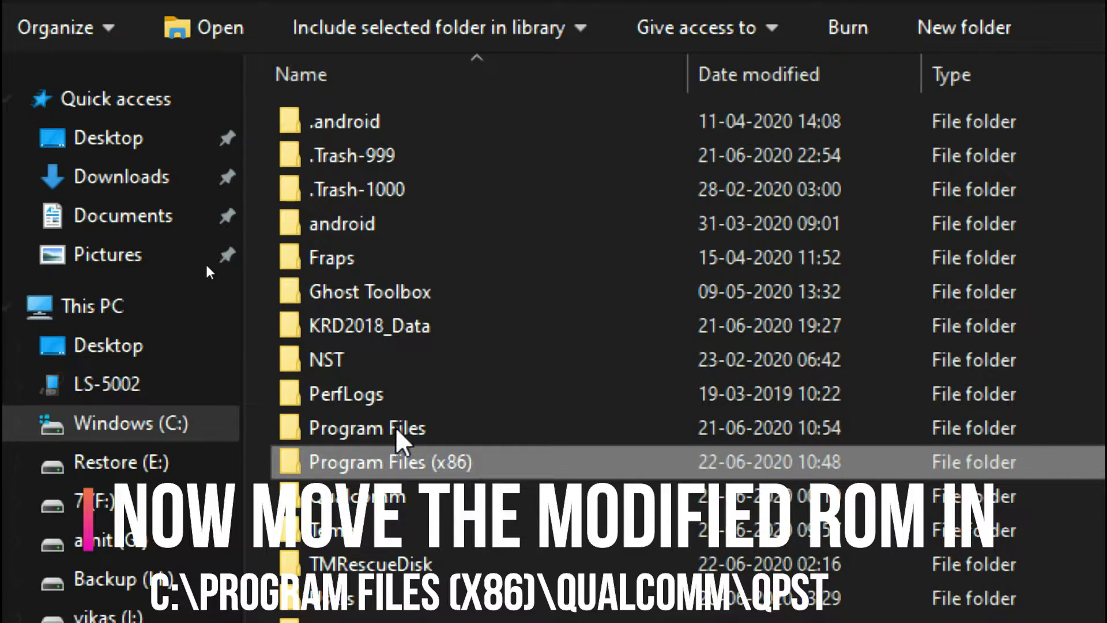
pyautogui.doubleClick(398, 461)
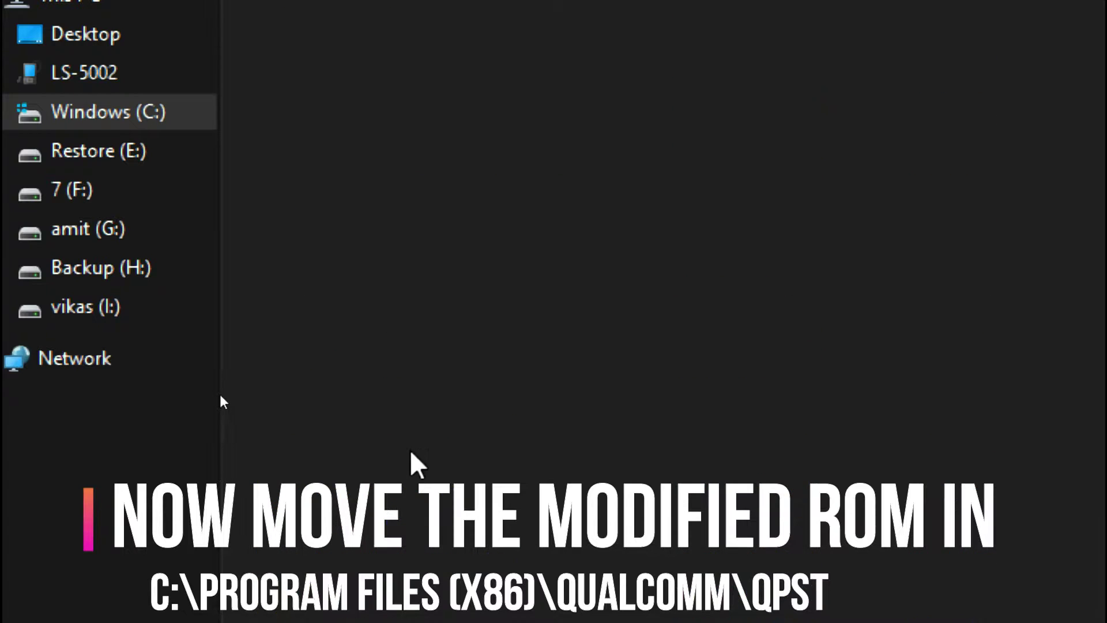
pyautogui.click(354, 237)
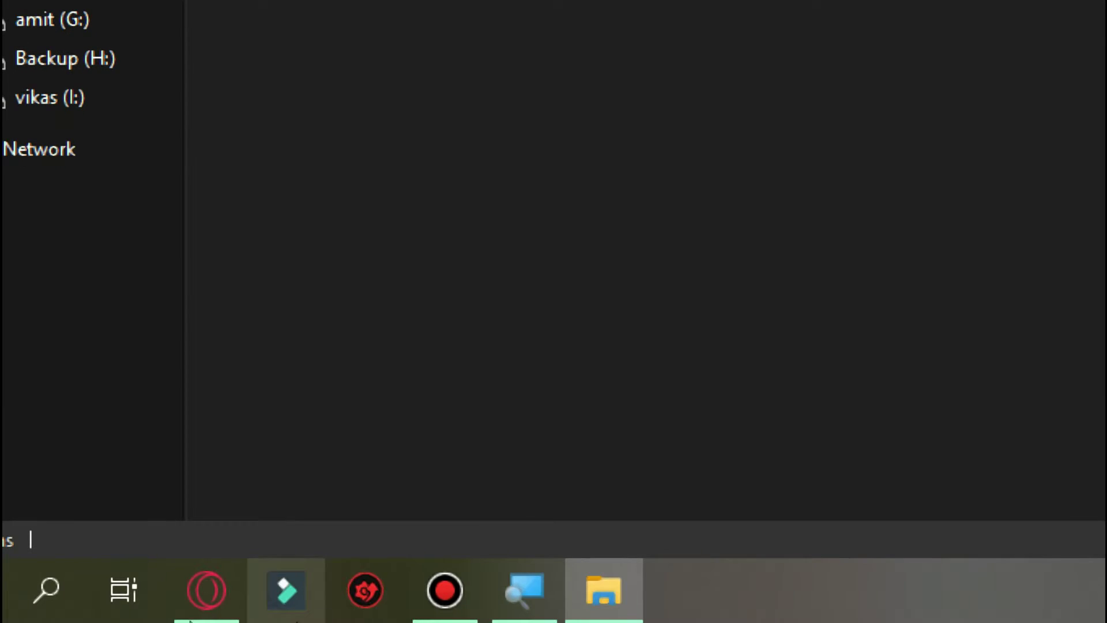
# - Check the destination path in the Opera article, and paste the cut firmware folder into QPST in File Explorer
pyautogui.click(222, 600)
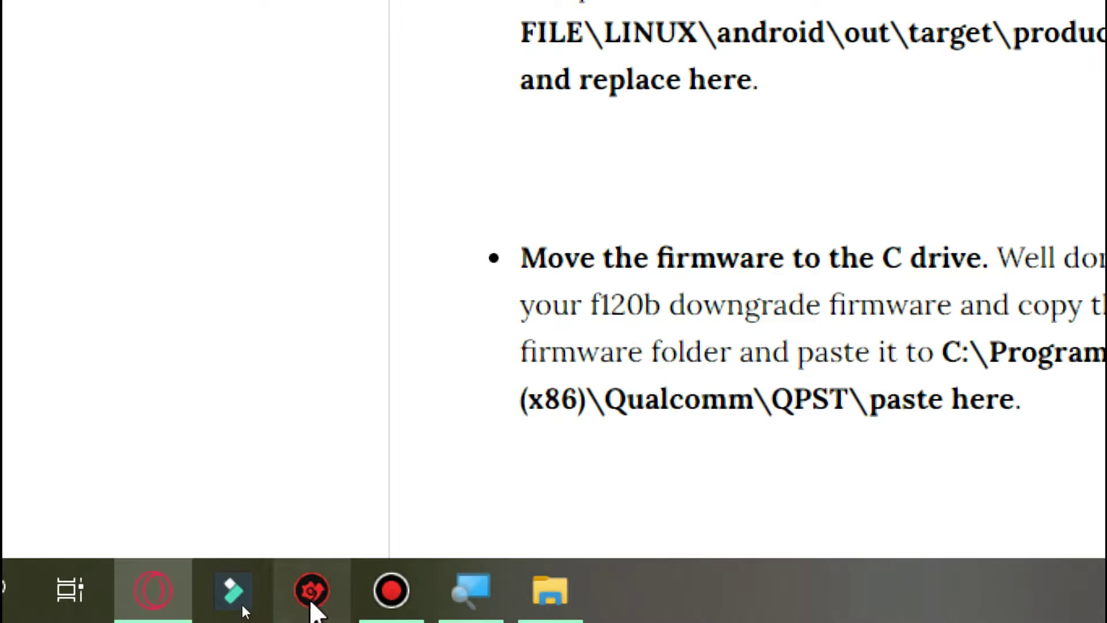
pyautogui.click(548, 587)
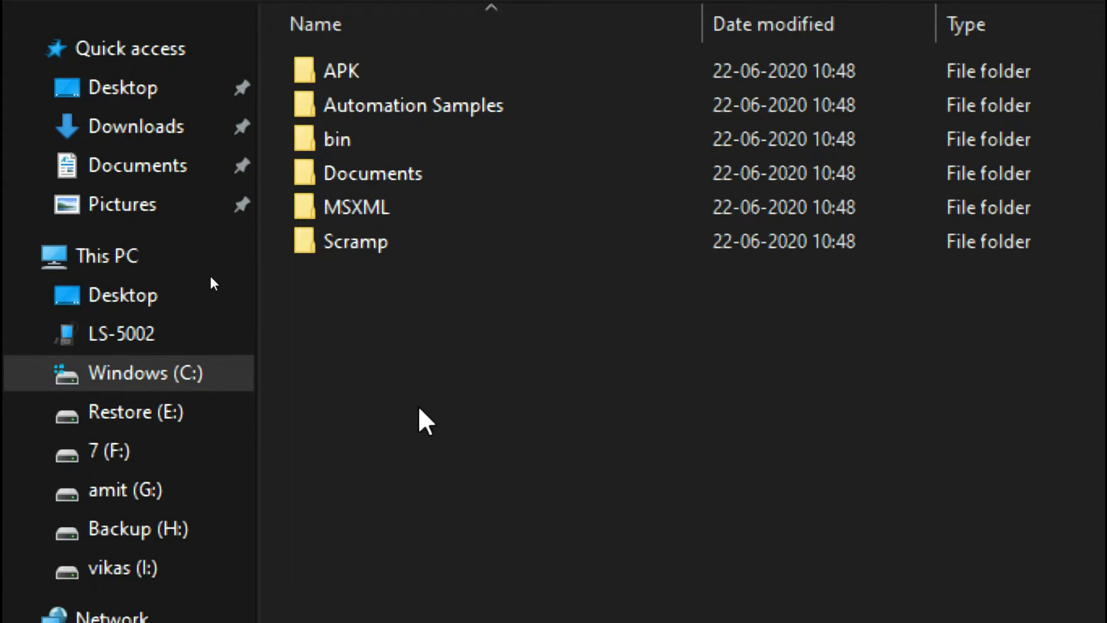
pyautogui.rightClick(420, 561)
pyautogui.click(513, 578)
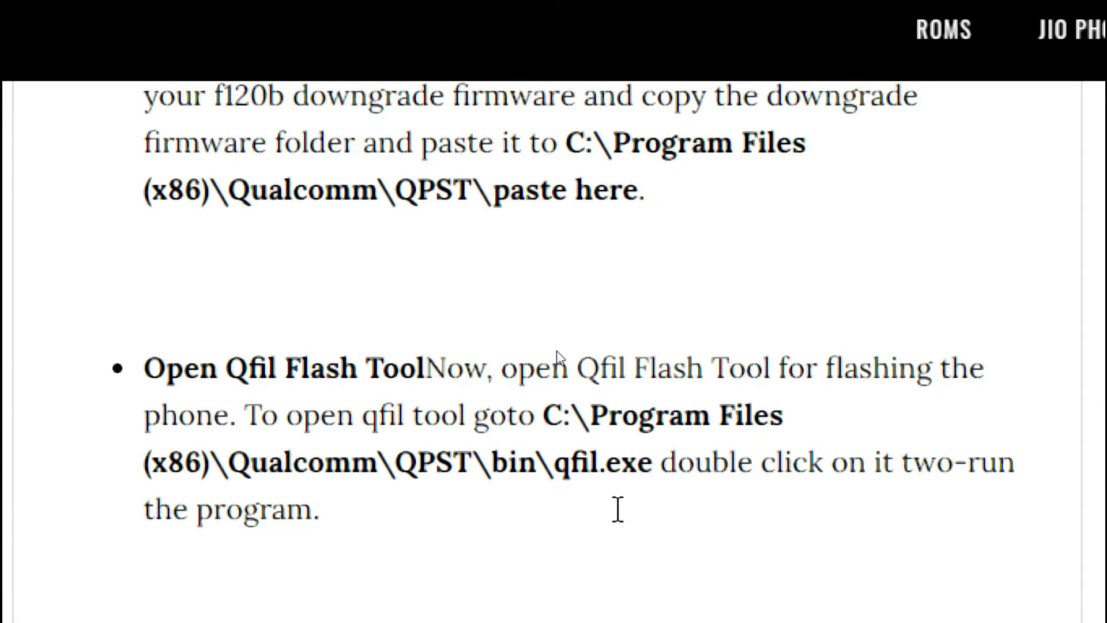
# - Switch from the article to File Explorer, return to the QPST folder and open its bin folder
pyautogui.click(291, 597)
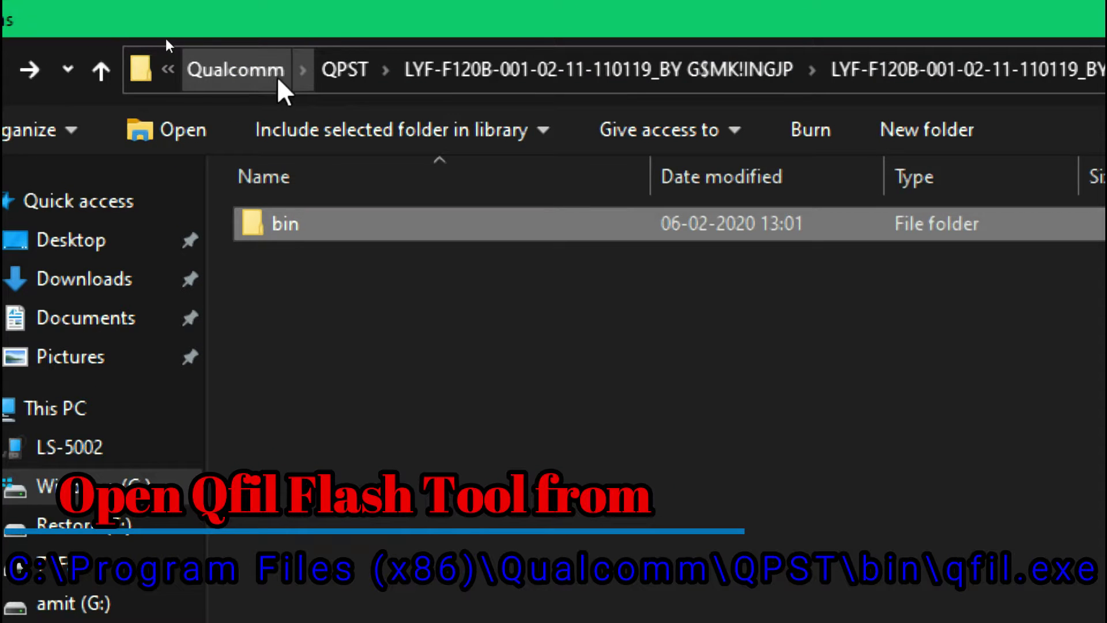
pyautogui.click(362, 82)
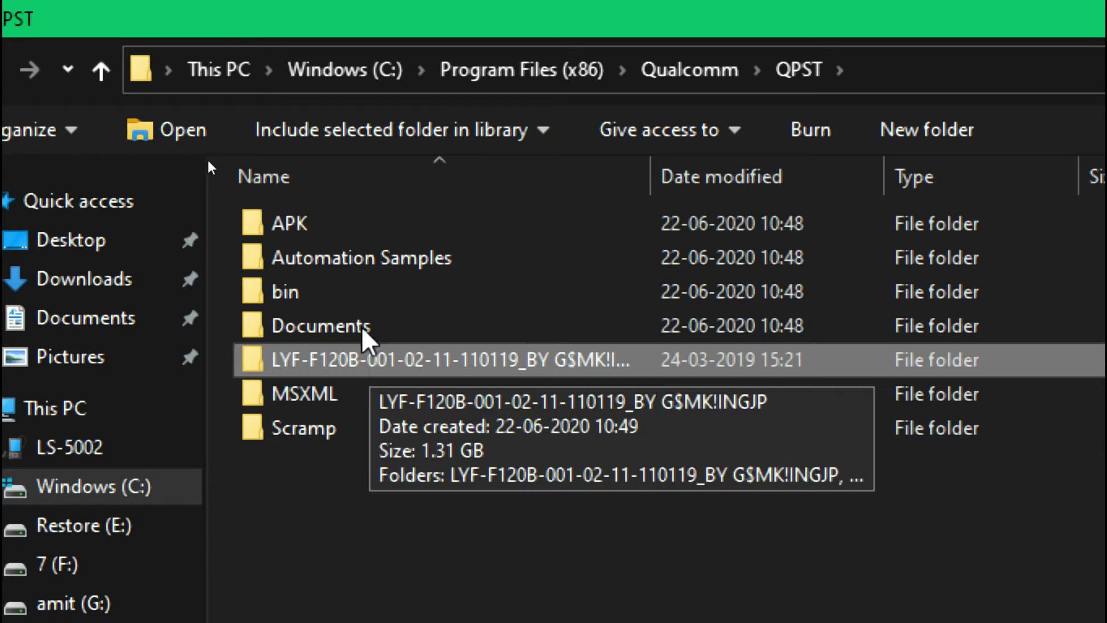
pyautogui.doubleClick(294, 292)
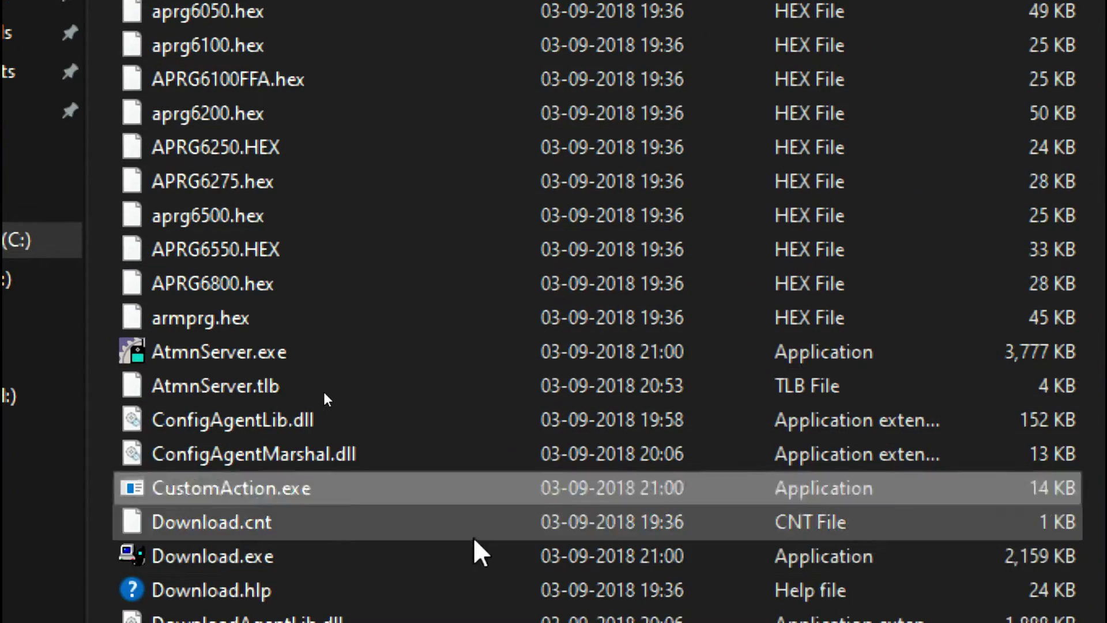
# - Find QFIL.exe in the bin folder and run it
pyautogui.scroll(-2, 505, 617)
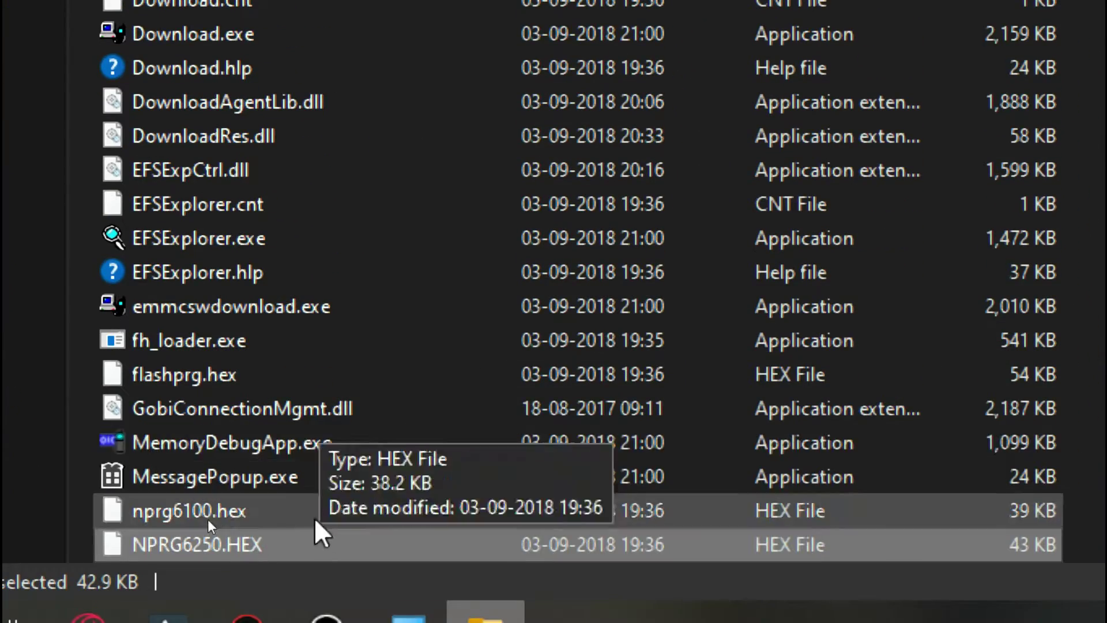
pyautogui.scroll(-1, 219, 490)
pyautogui.click(231, 544)
pyautogui.press('Down')
pyautogui.press('Down')
pyautogui.press('Down')
pyautogui.press('Down')
pyautogui.press('Down')
pyautogui.press('Down')
pyautogui.press('Down')
pyautogui.press('Down')
pyautogui.press('Down')
pyautogui.press('Down')
pyautogui.press('Down')
pyautogui.press('Down')
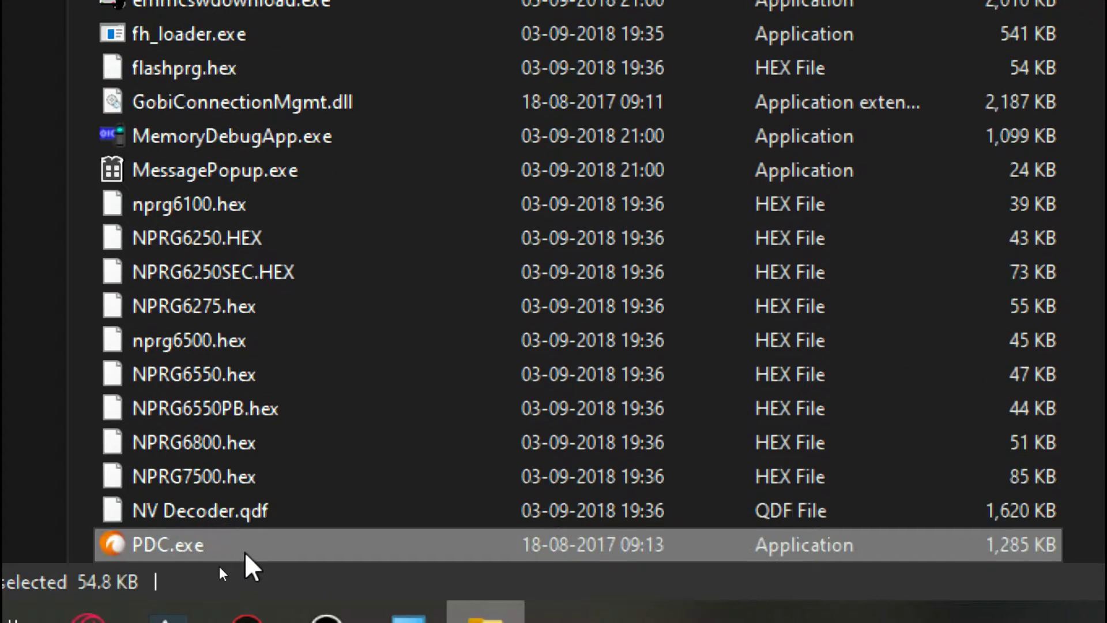
pyautogui.press('Down')
pyautogui.press('Down')
pyautogui.press('Down')
pyautogui.press('Down')
pyautogui.press('Down')
pyautogui.press('Down')
pyautogui.press('Down')
pyautogui.press('Down')
pyautogui.press('Down')
pyautogui.press('Down')
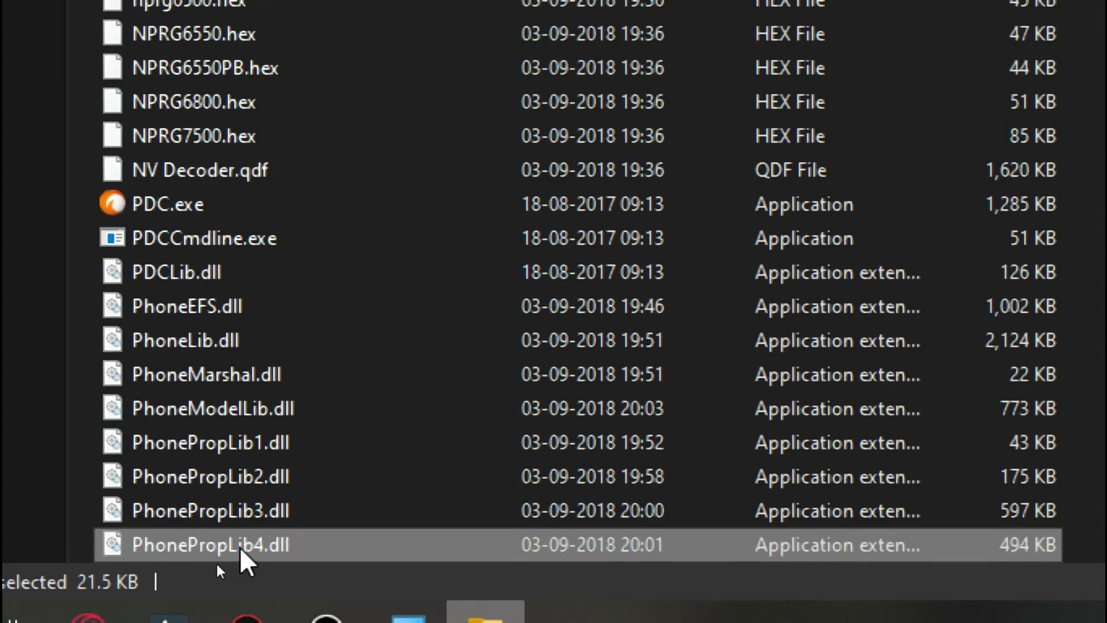
pyautogui.press('Down')
pyautogui.press('Down')
pyautogui.press('Down')
pyautogui.press('Down')
pyautogui.press('Down')
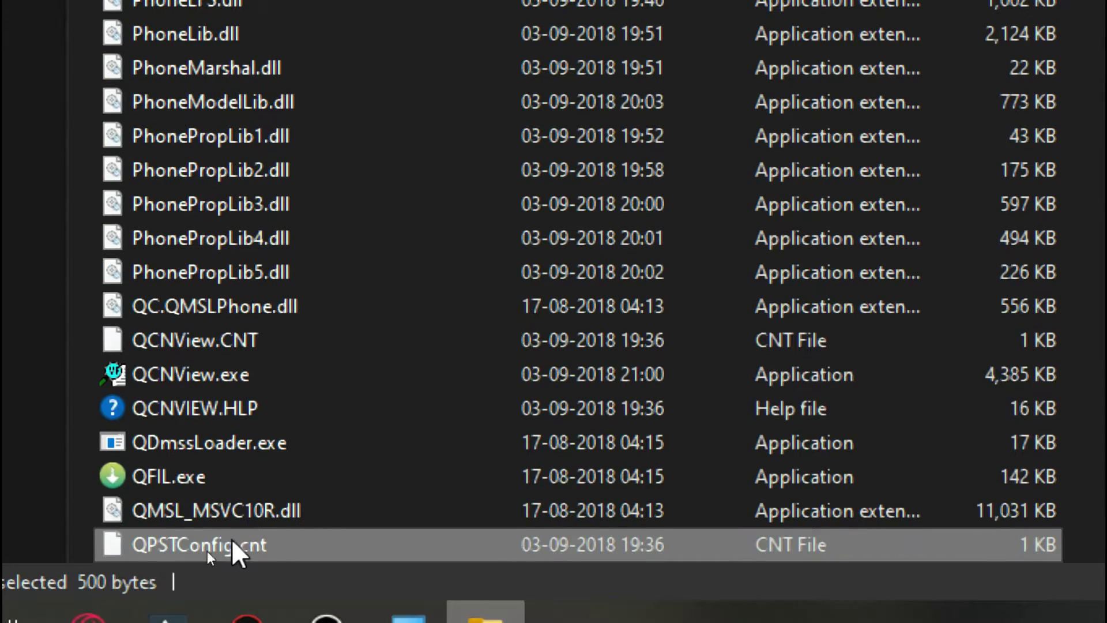
pyautogui.doubleClick(195, 476)
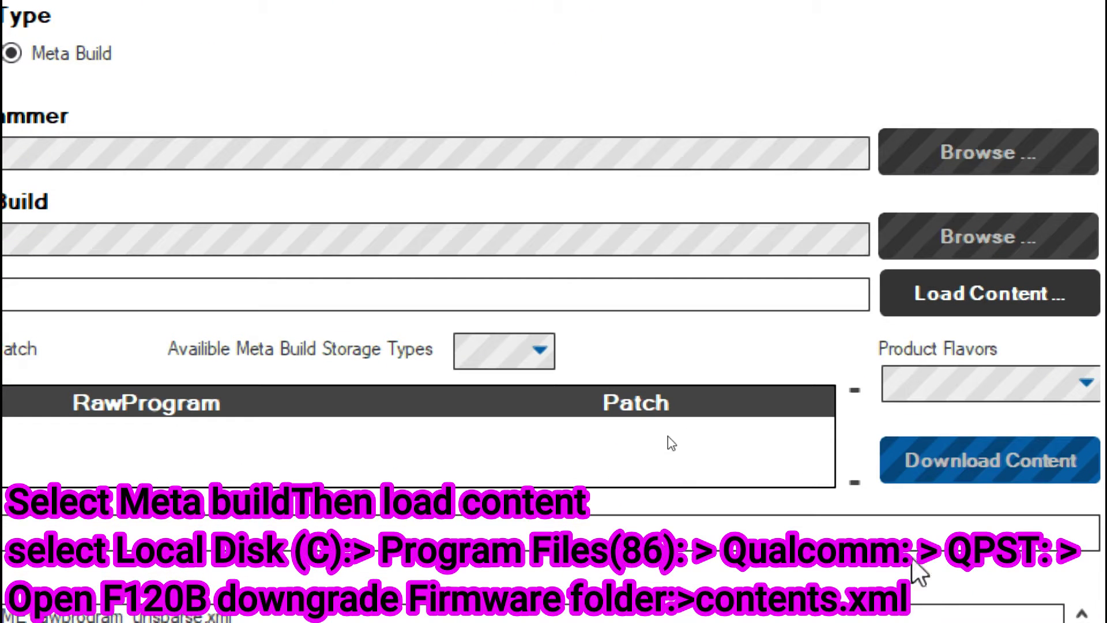
# - Start loading the meta build content and browse to C:\Program Files (x86)\Qualcomm\QPST in the file chooser
pyautogui.click(952, 303)
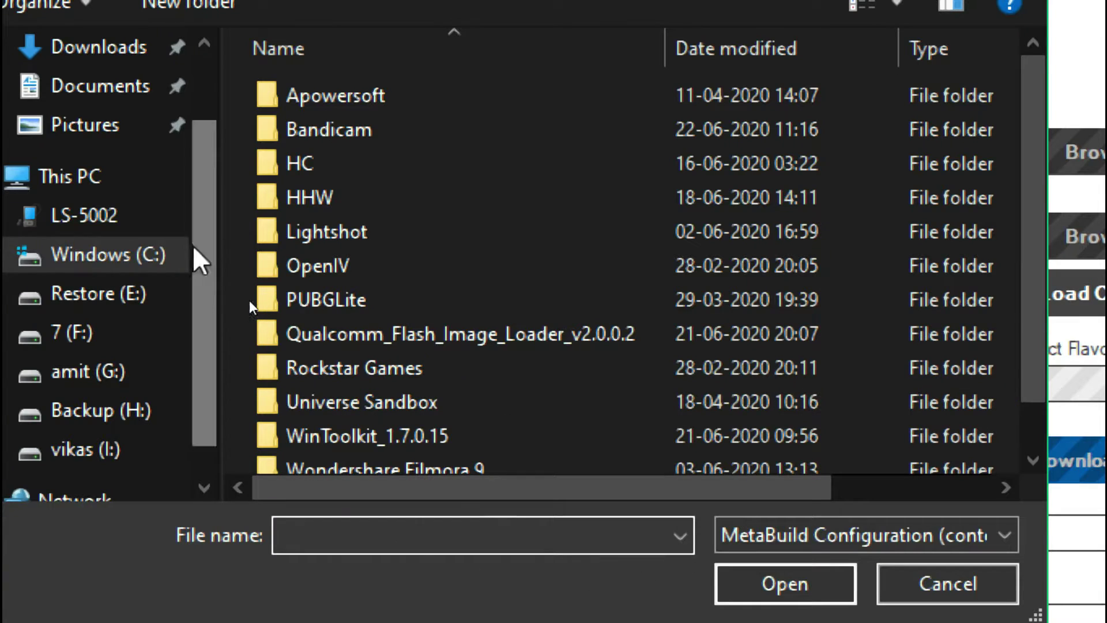
pyautogui.moveTo(204, 254); pyautogui.dragTo(210, 143)
pyautogui.scroll(-1, 213, 346)
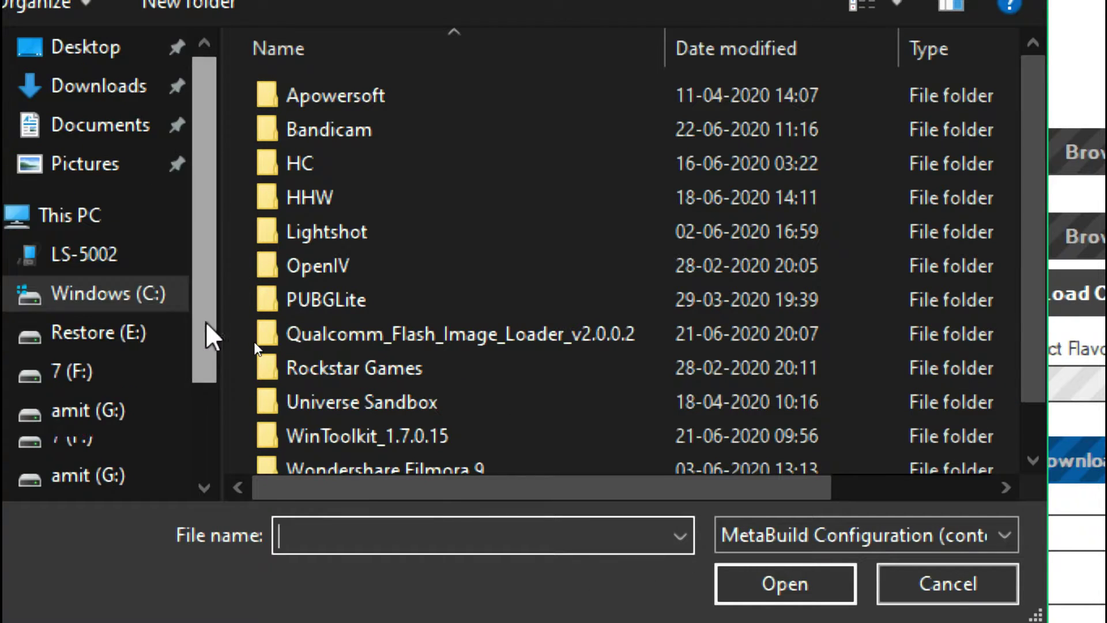
pyautogui.click(67, 295)
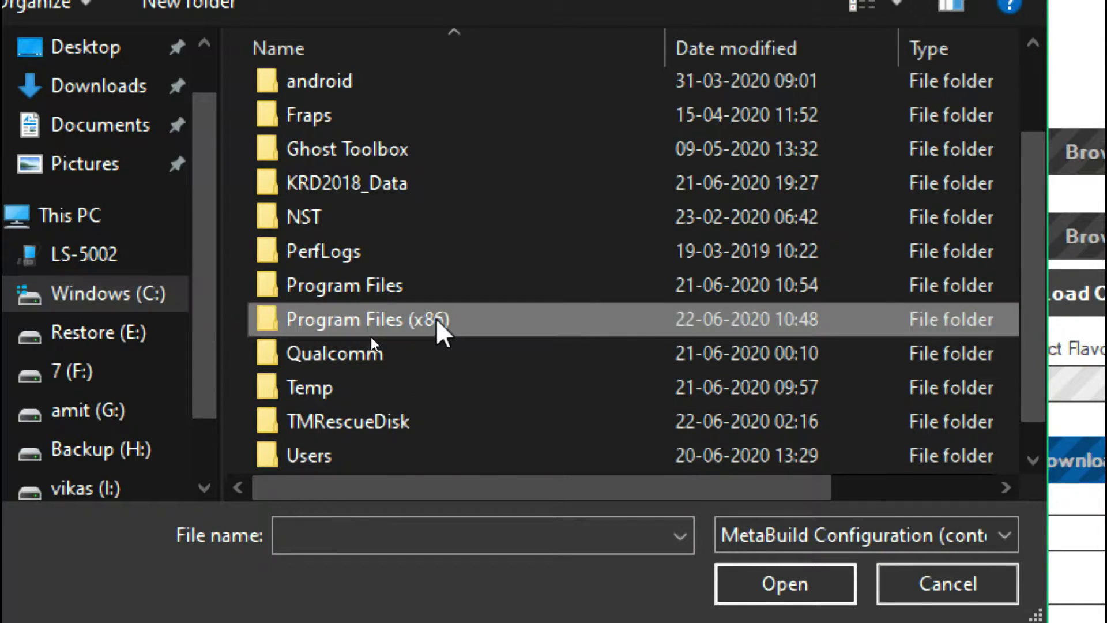
pyautogui.doubleClick(444, 327)
pyautogui.scroll(-5, 347, 375)
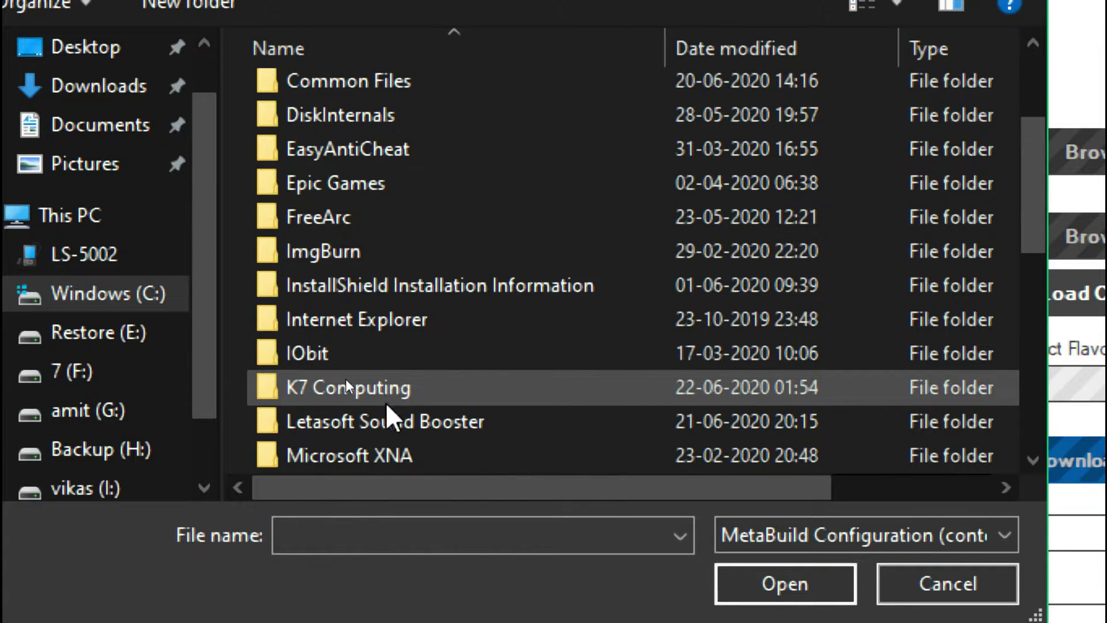
pyautogui.doubleClick(365, 387)
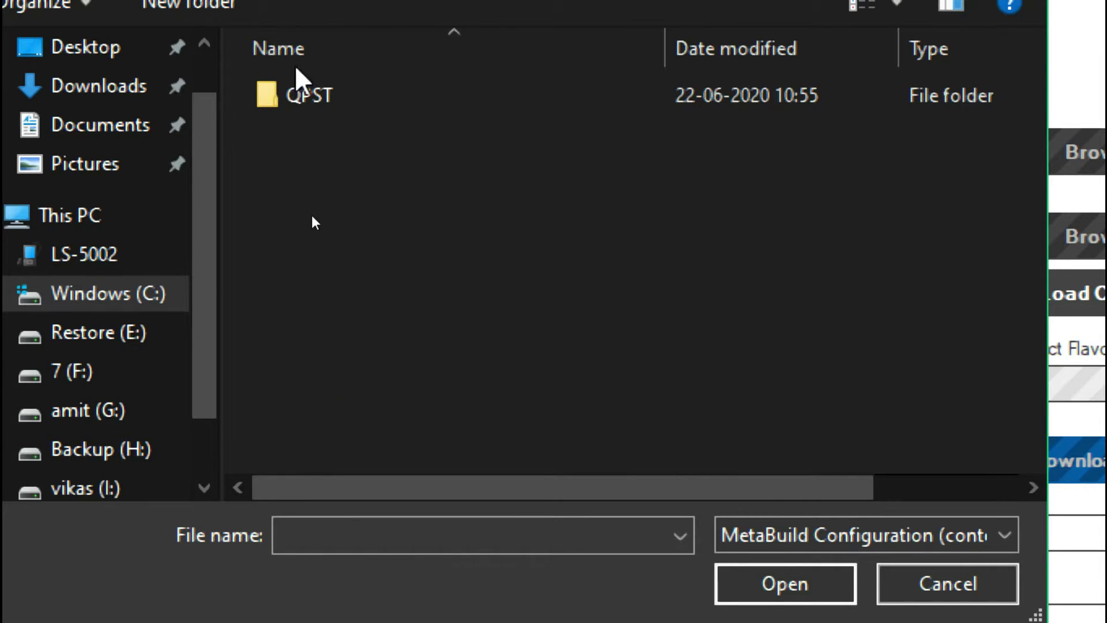
pyautogui.doubleClick(305, 92)
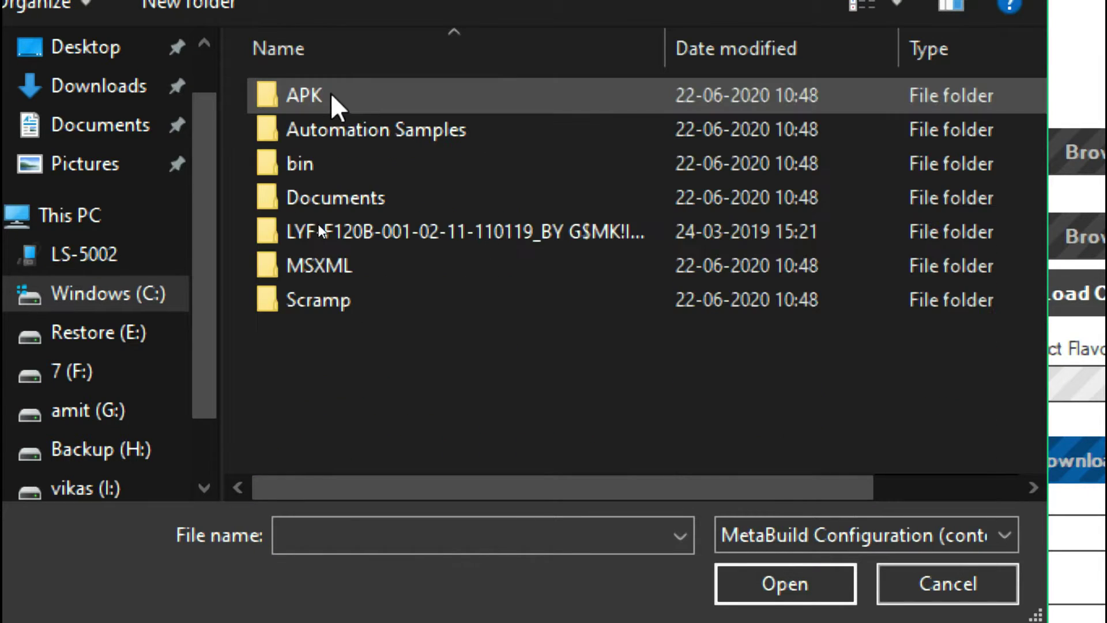
pyautogui.doubleClick(363, 233)
pyautogui.click(379, 107)
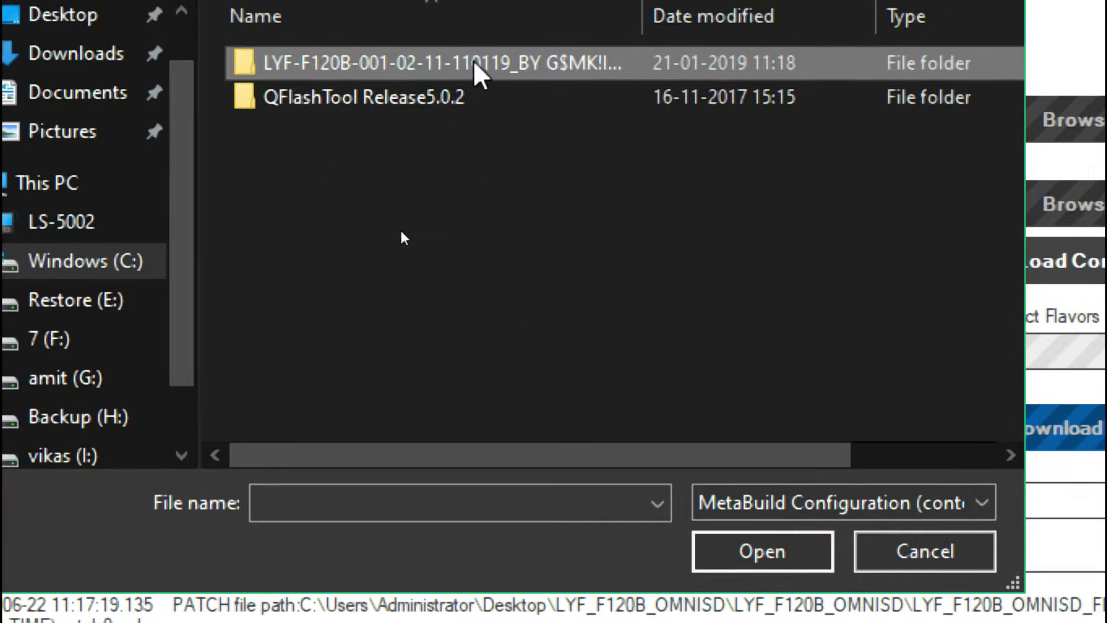
pyautogui.doubleClick(485, 26)
pyautogui.click(321, 306)
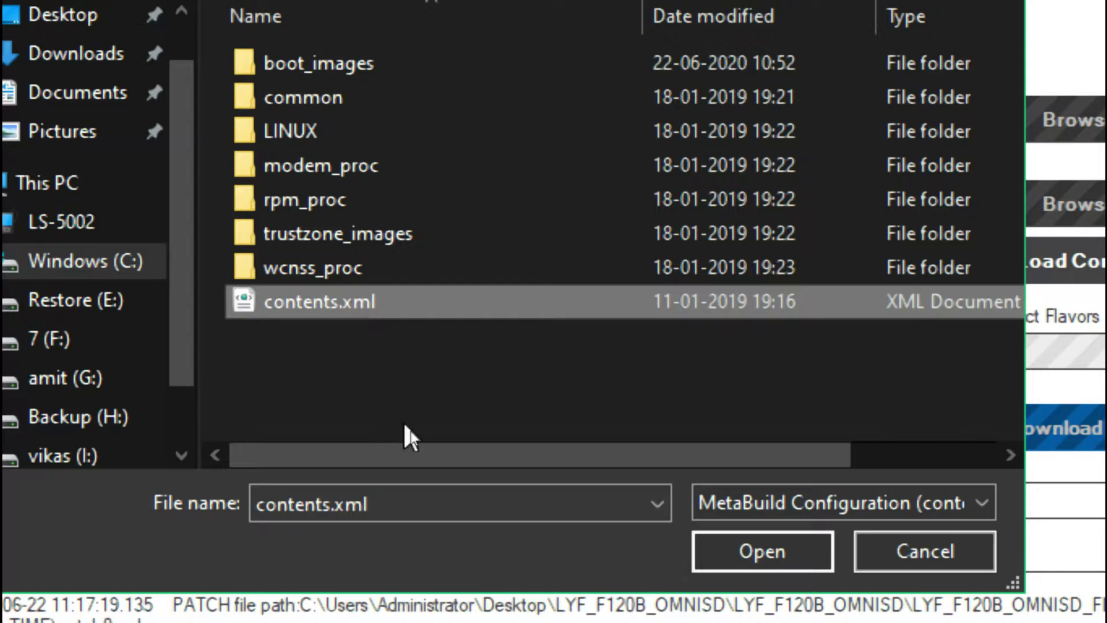
pyautogui.click(791, 567)
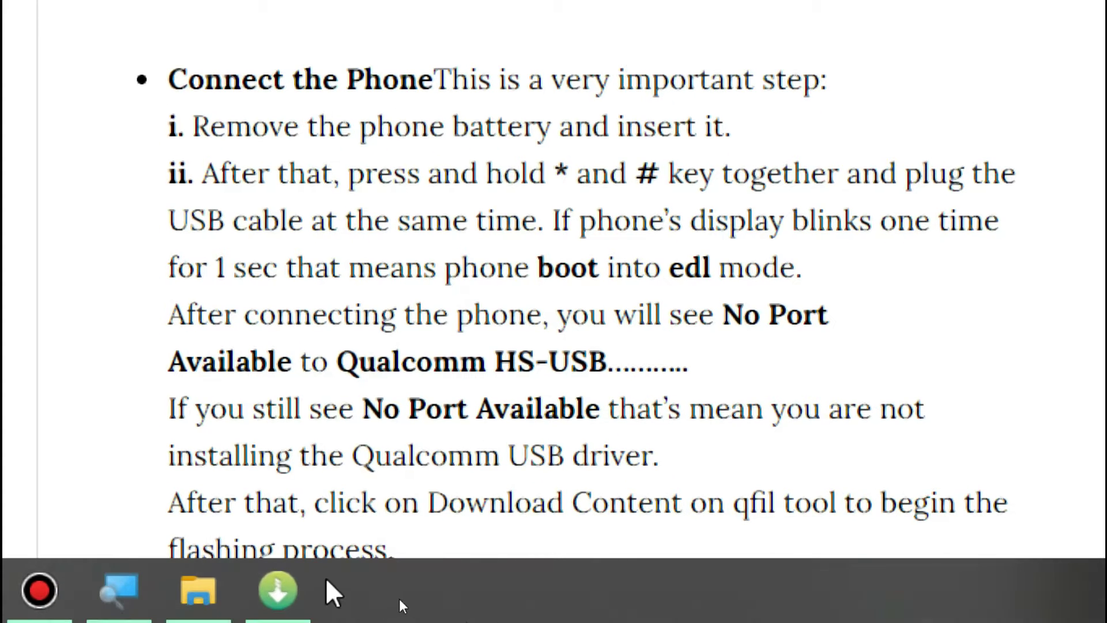
# - Switch from the article to QFIL and start downloading the content to the connected phone
pyautogui.click(279, 588)
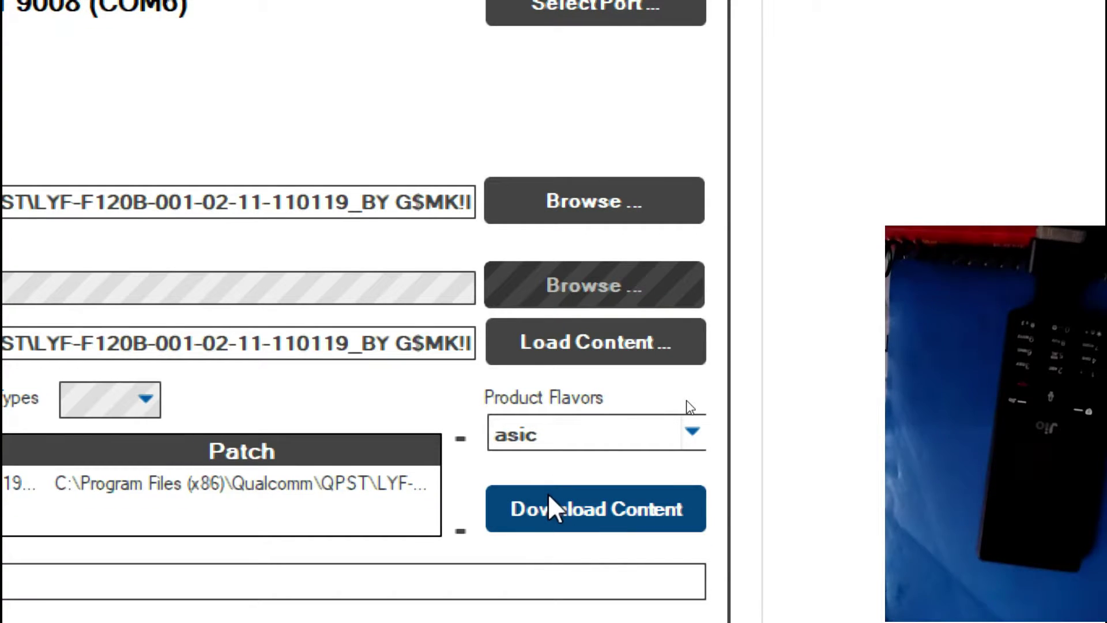
pyautogui.click(546, 497)
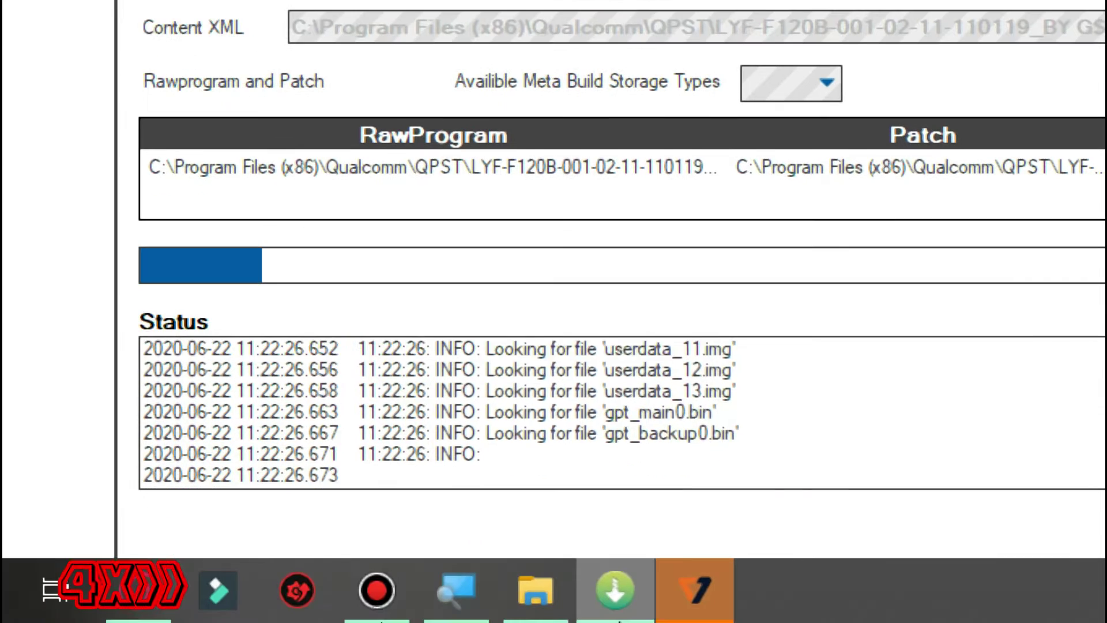
pyautogui.click(453, 589)
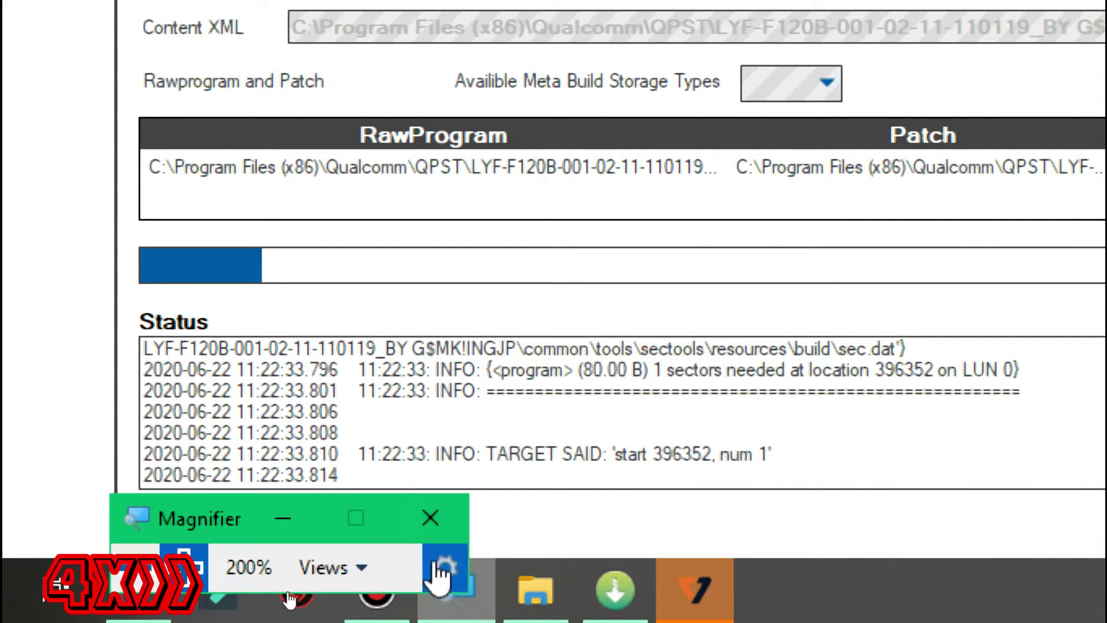
pyautogui.click(166, 425)
pyautogui.moveTo(214, 493); pyautogui.dragTo(365, 413)
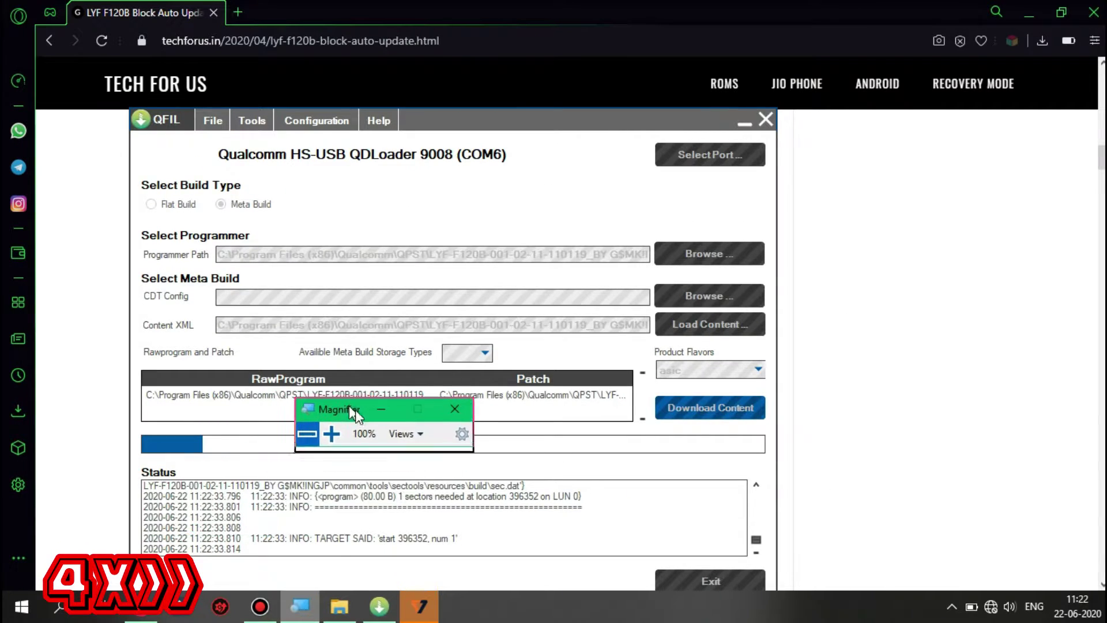
pyautogui.click(334, 436)
pyautogui.click(384, 413)
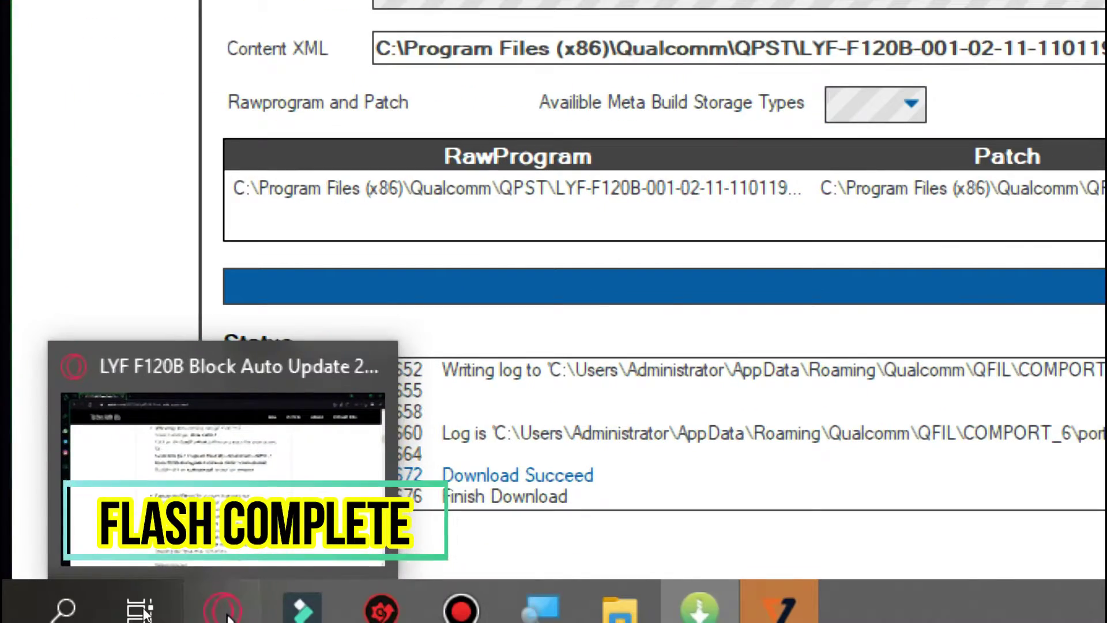
# - Switch to the Opera article and read the instructions for installing omniSD on the F120B
pyautogui.click(224, 611)
pyautogui.scroll(-5, 634, 404)
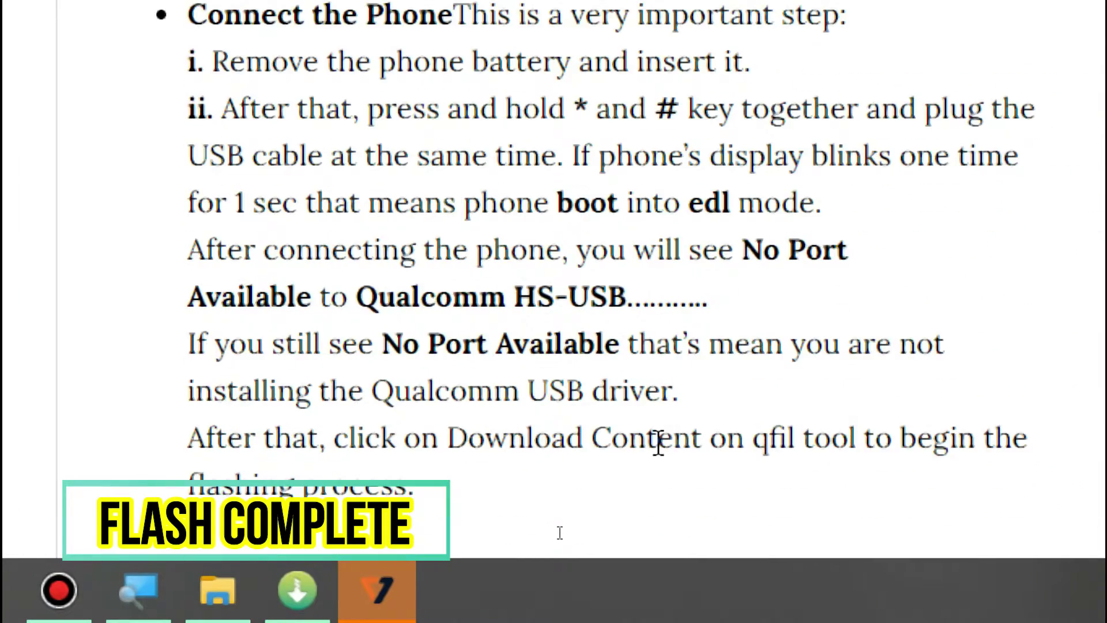
pyautogui.scroll(-10, 519, 438)
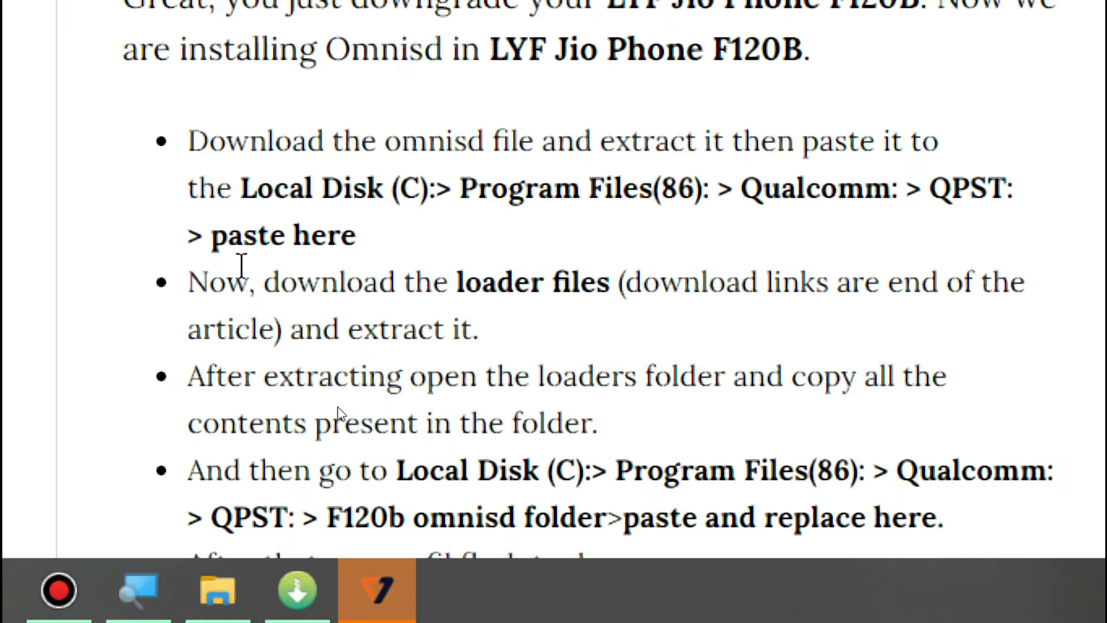
pyautogui.scroll(5, 240, 271)
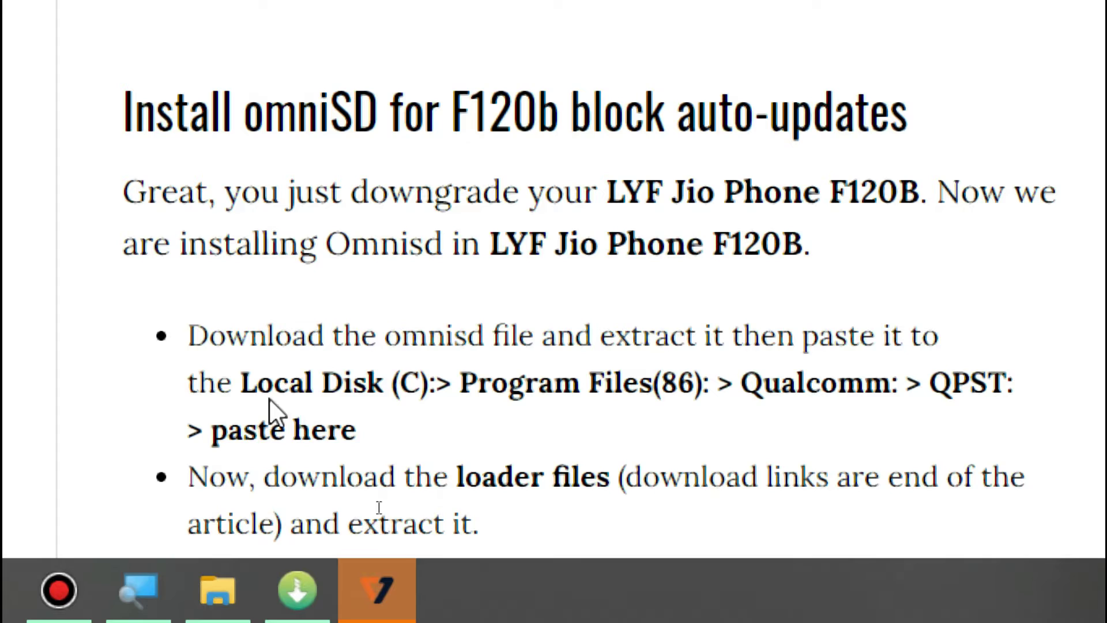
pyautogui.scroll(-1, 749, 383)
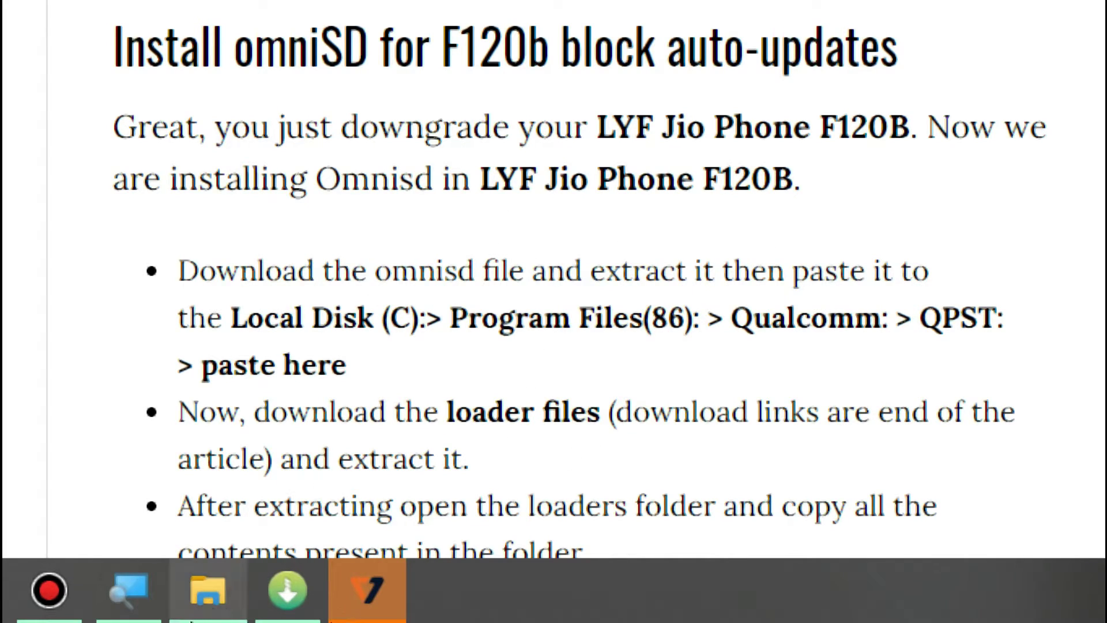
# - Minimize the File Explorer and Opera windows, and open the F120B folder on the desktop
pyautogui.click(208, 589)
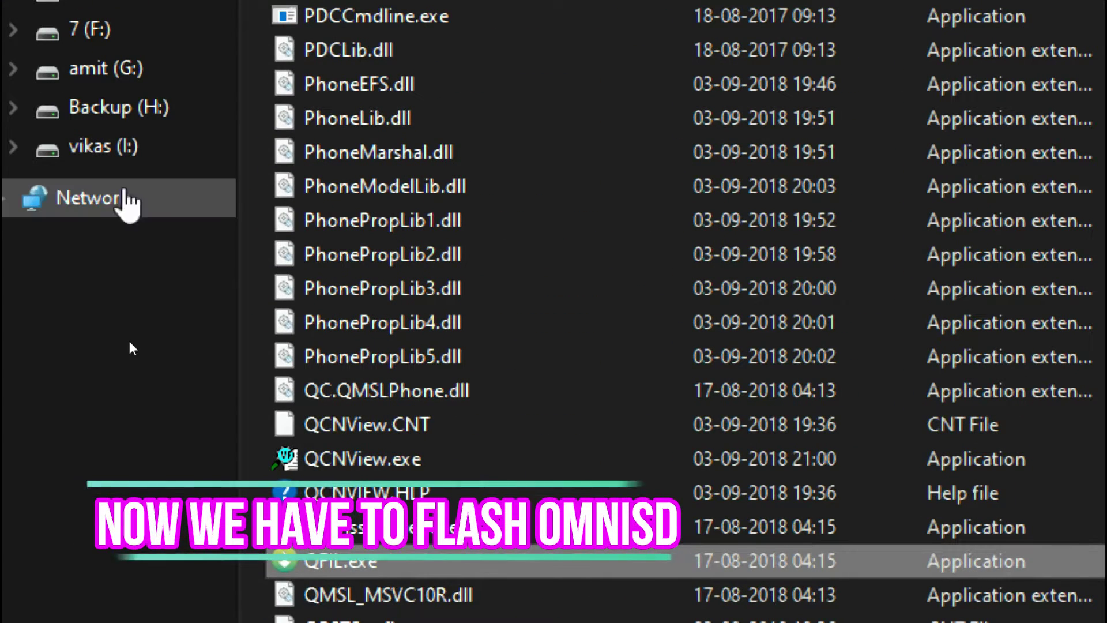
pyautogui.click(949, 14)
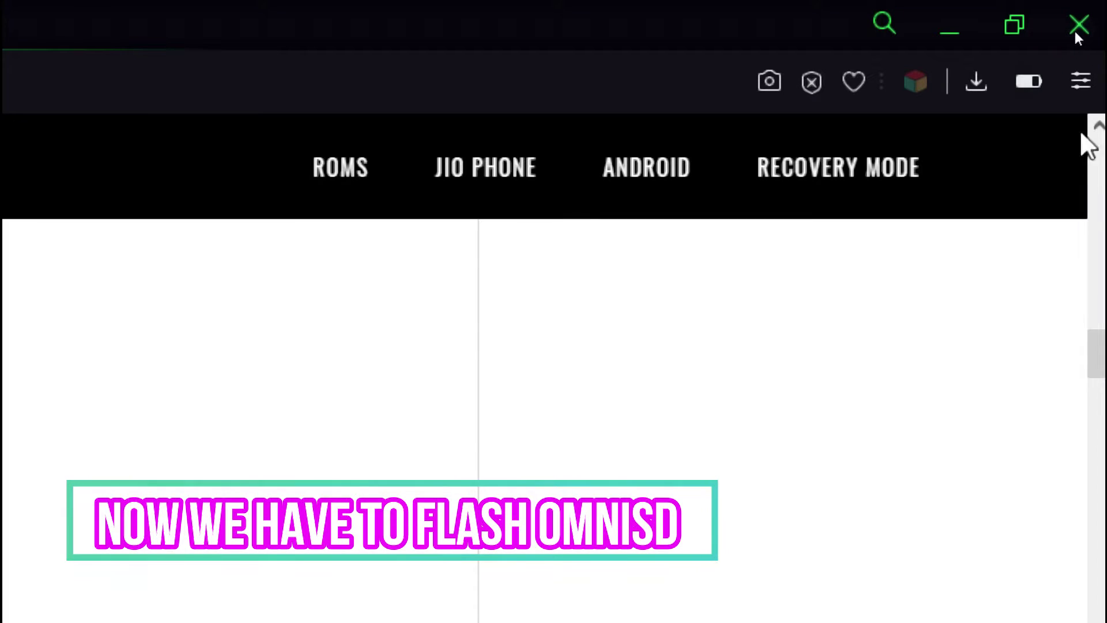
pyautogui.click(950, 26)
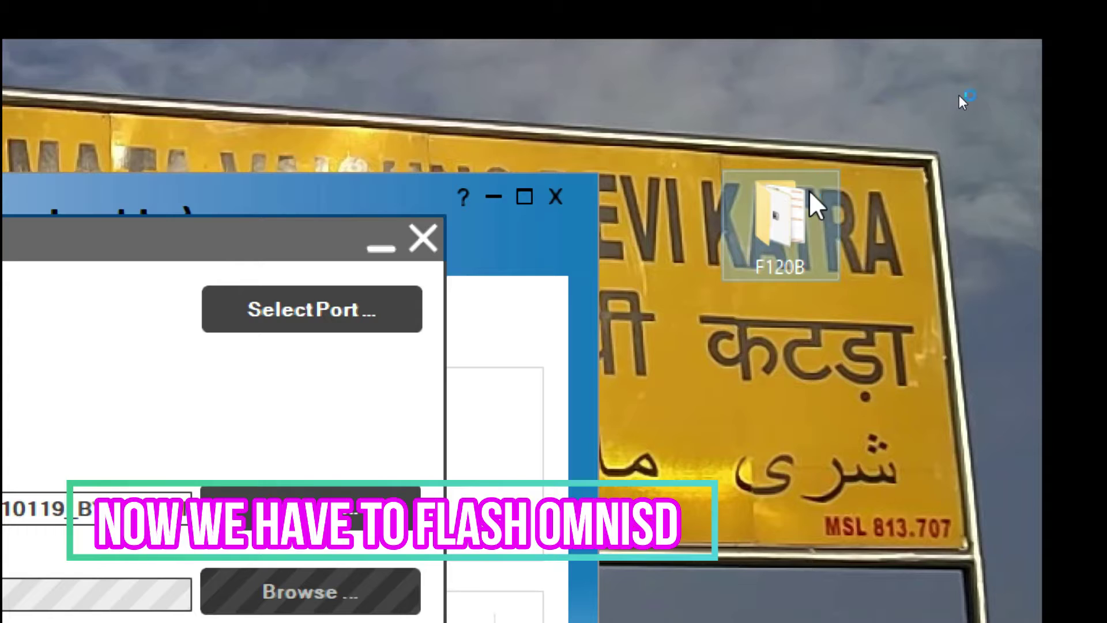
pyautogui.doubleClick(794, 184)
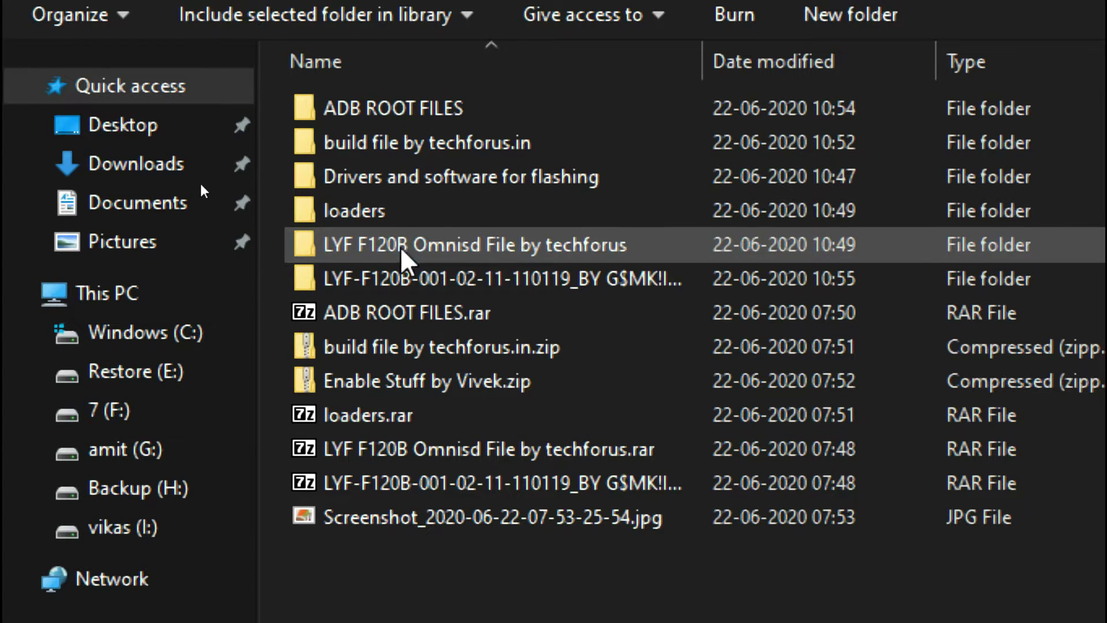
# - Open LYF F120B Omnisd File by techforus down to its innermost File folder and look through the files there
pyautogui.click(386, 241)
pyautogui.doubleClick(386, 241)
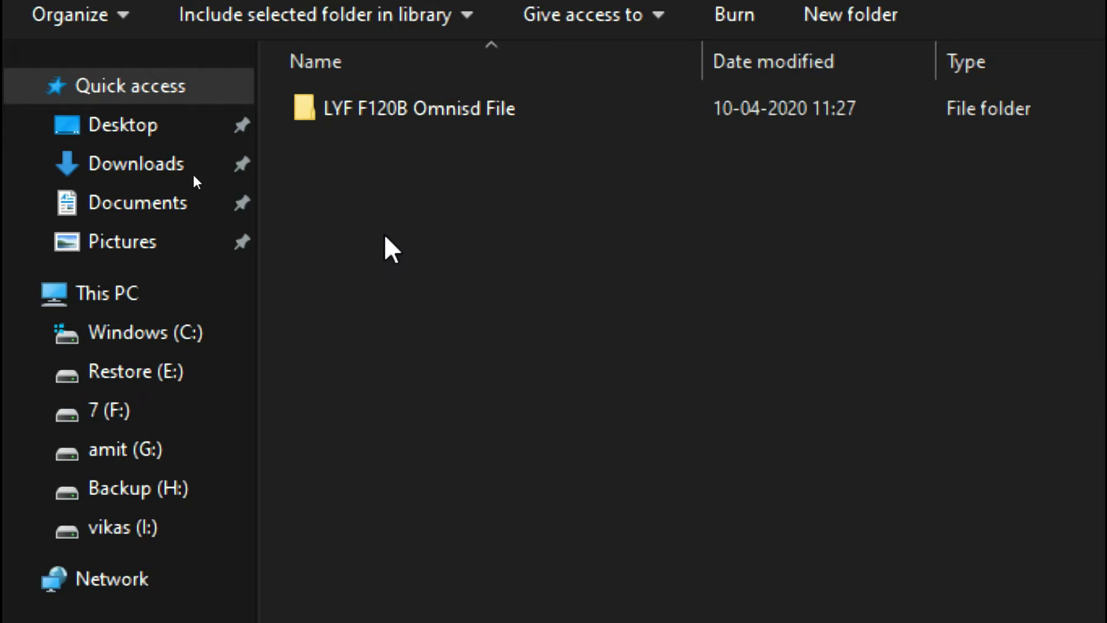
pyautogui.click(383, 113)
pyautogui.doubleClick(383, 112)
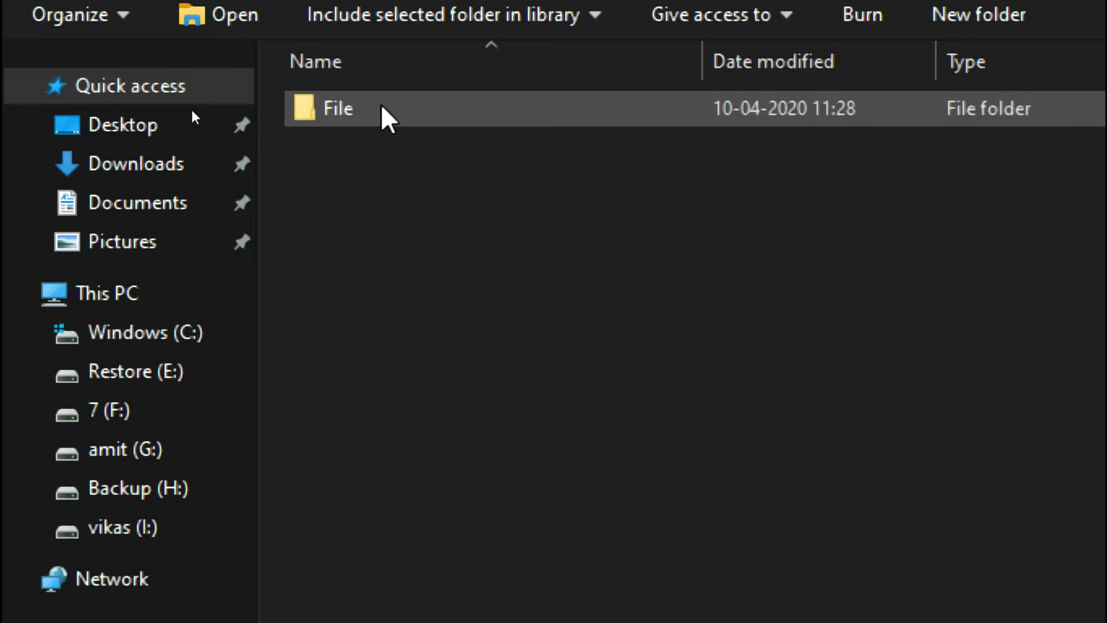
pyautogui.click(382, 107)
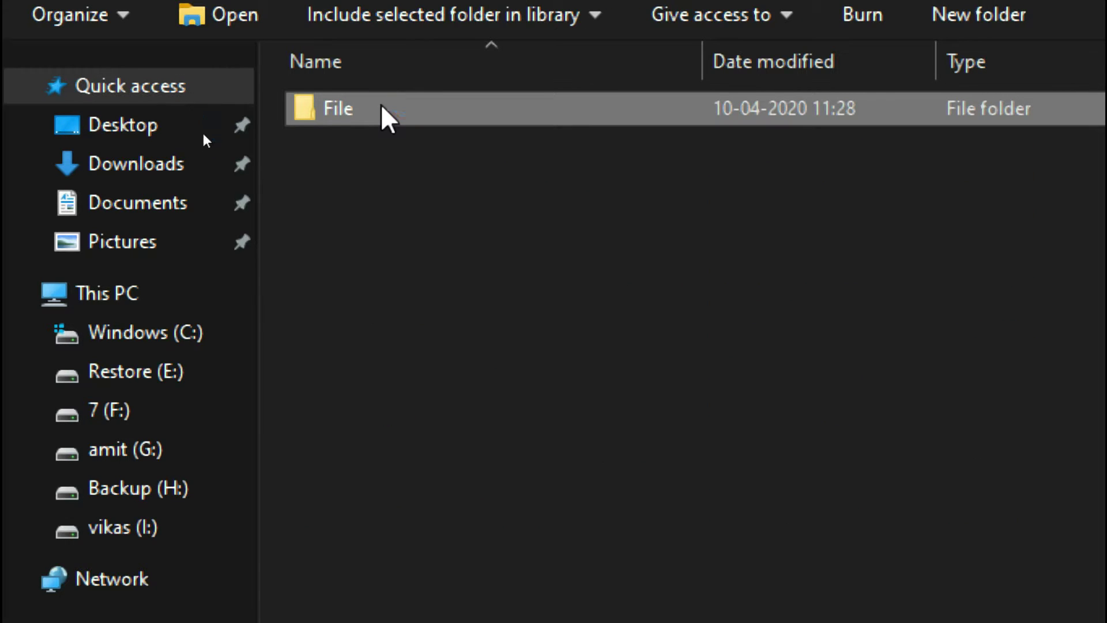
pyautogui.doubleClick(383, 110)
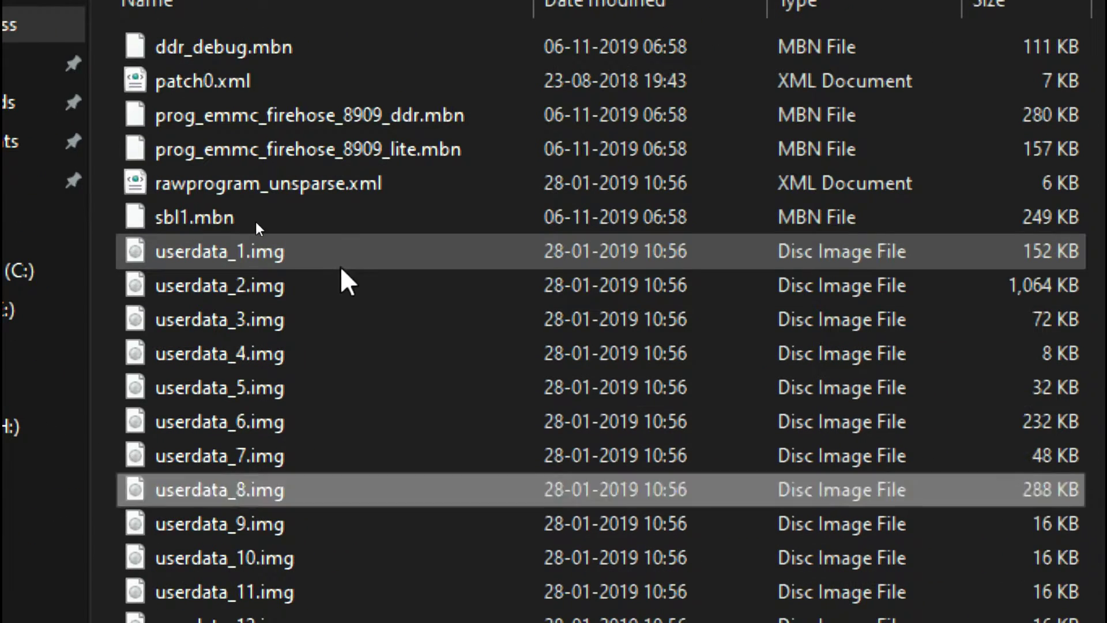
pyautogui.scroll(-6, 340, 265)
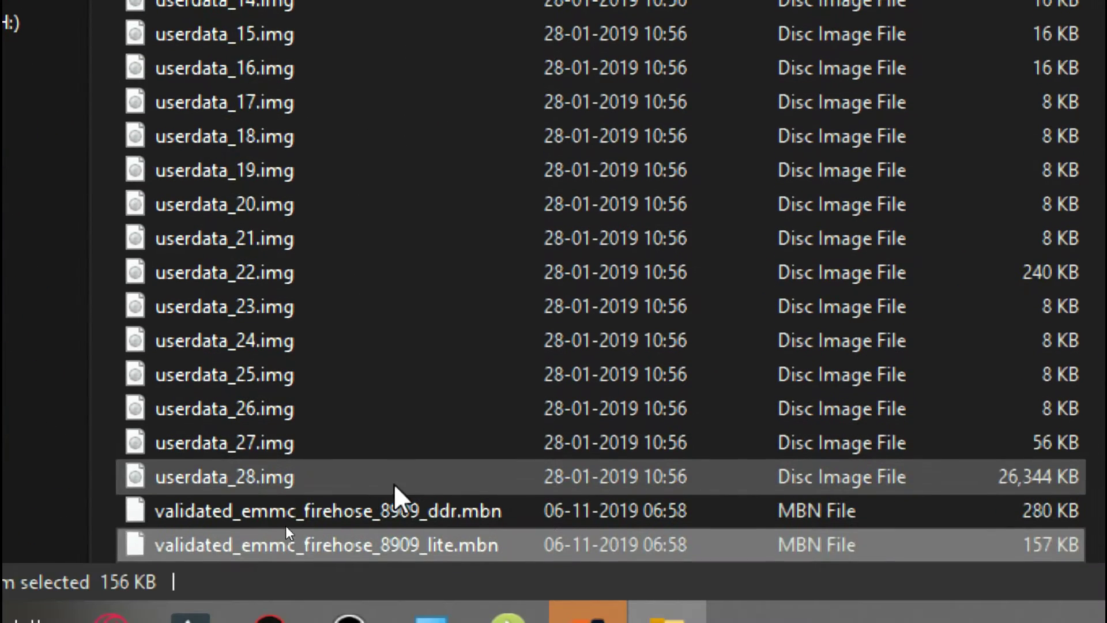
pyautogui.press('Up')
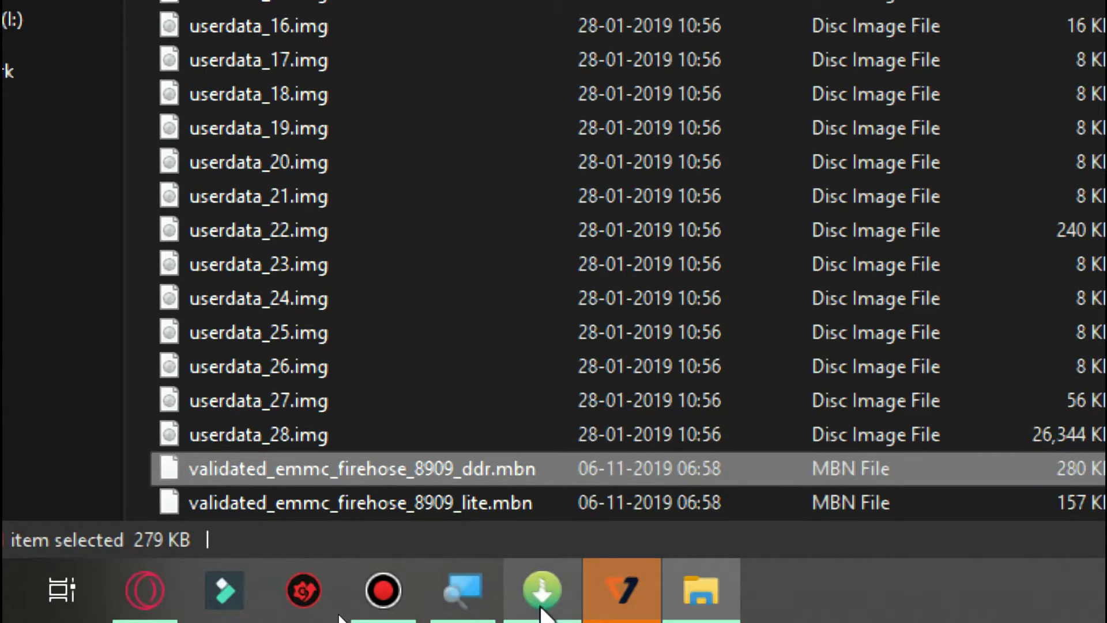
# - Check the omniSD destination in the Opera article, and cut the LYF F120B Omnisd File folder in File Explorer
pyautogui.click(144, 589)
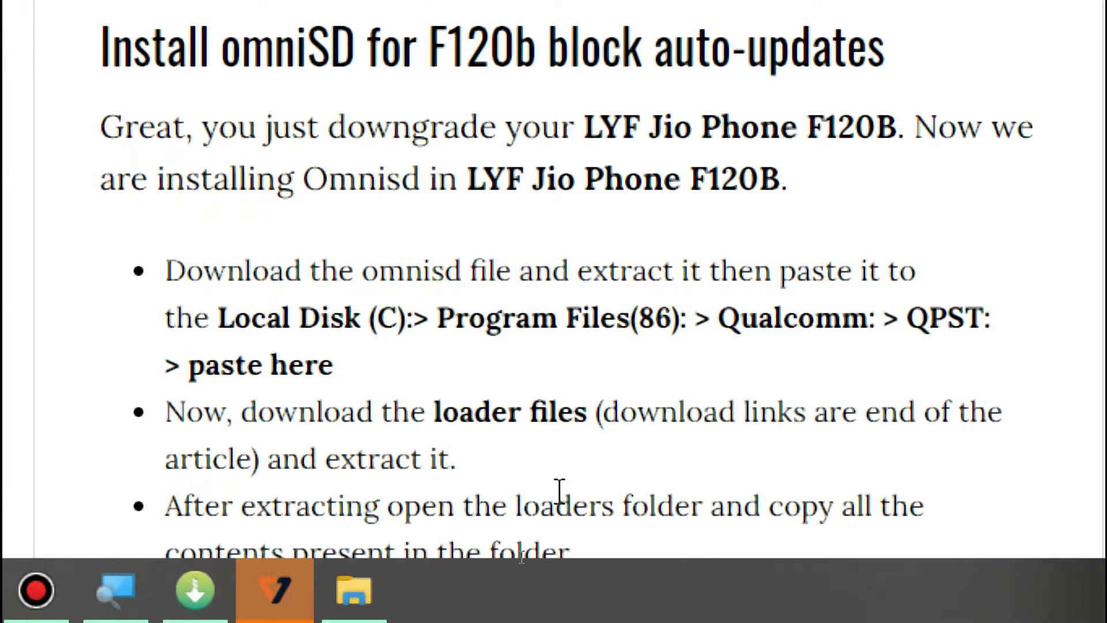
pyautogui.scroll(-1, 590, 528)
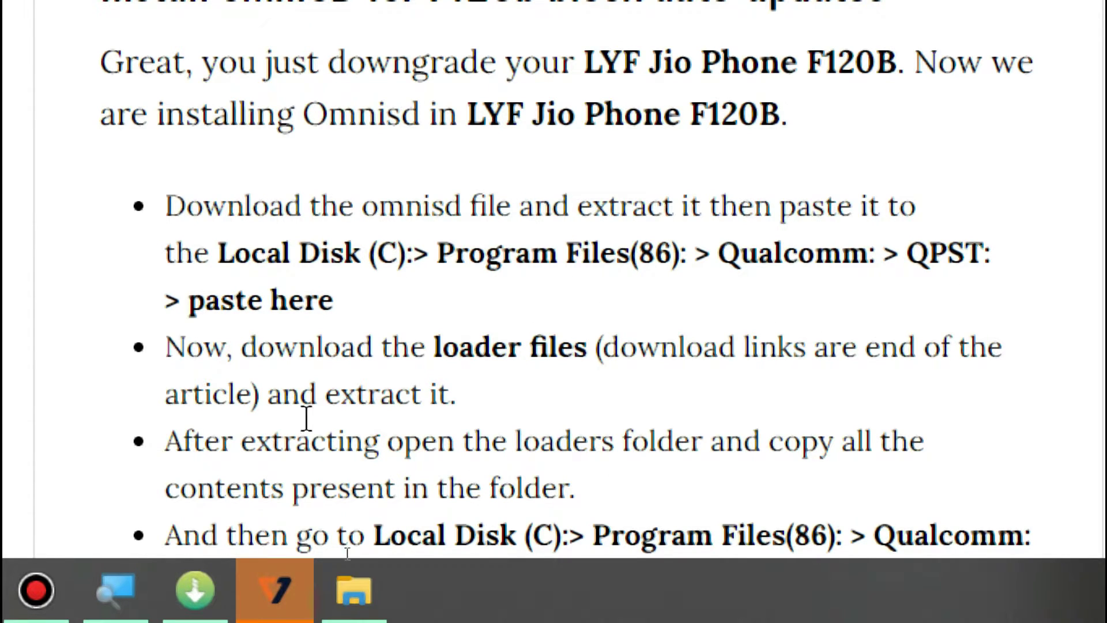
pyautogui.click(353, 599)
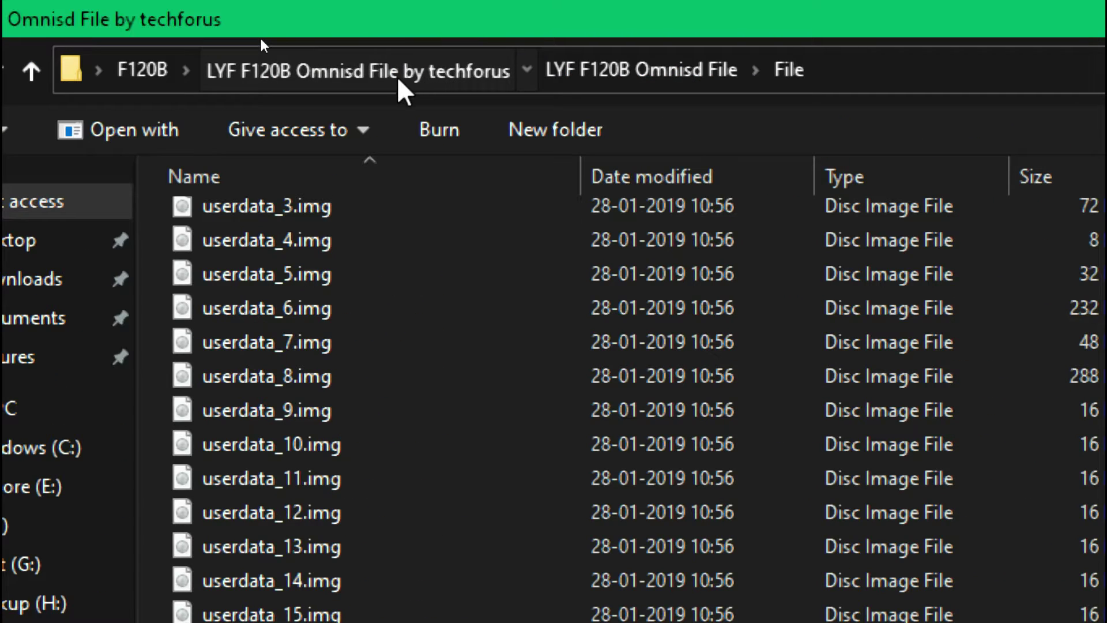
pyautogui.click(398, 80)
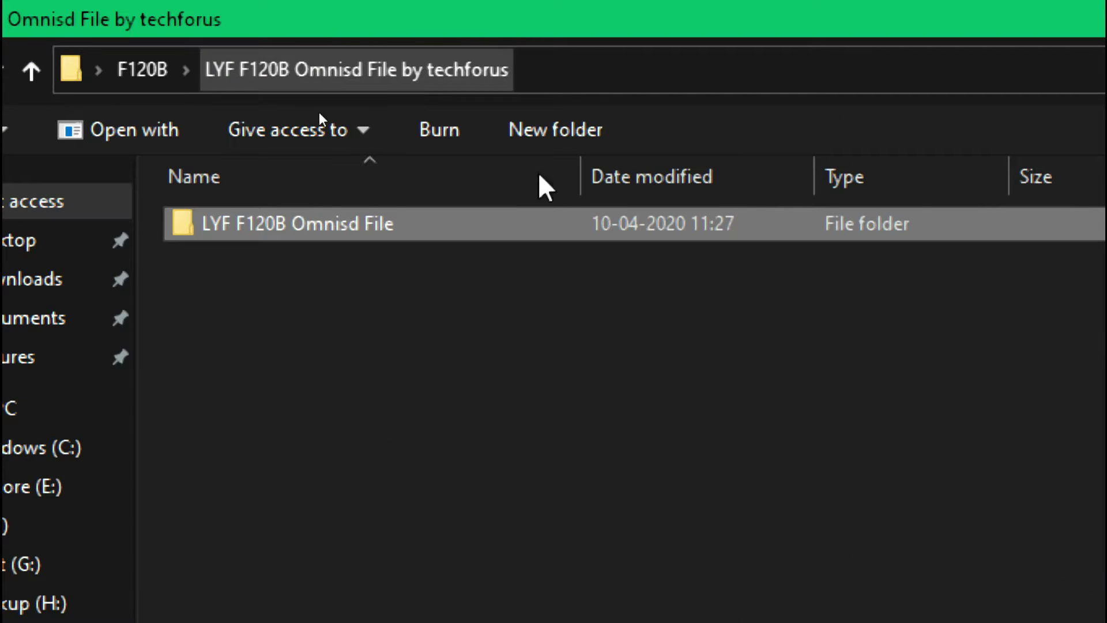
pyautogui.rightClick(400, 222)
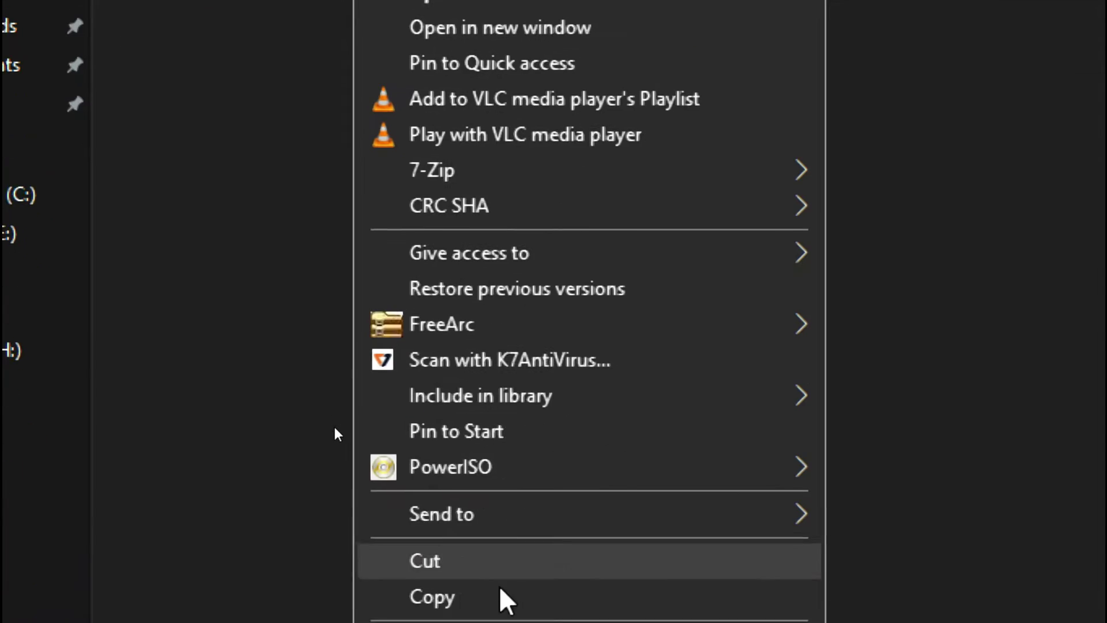
pyautogui.click(472, 544)
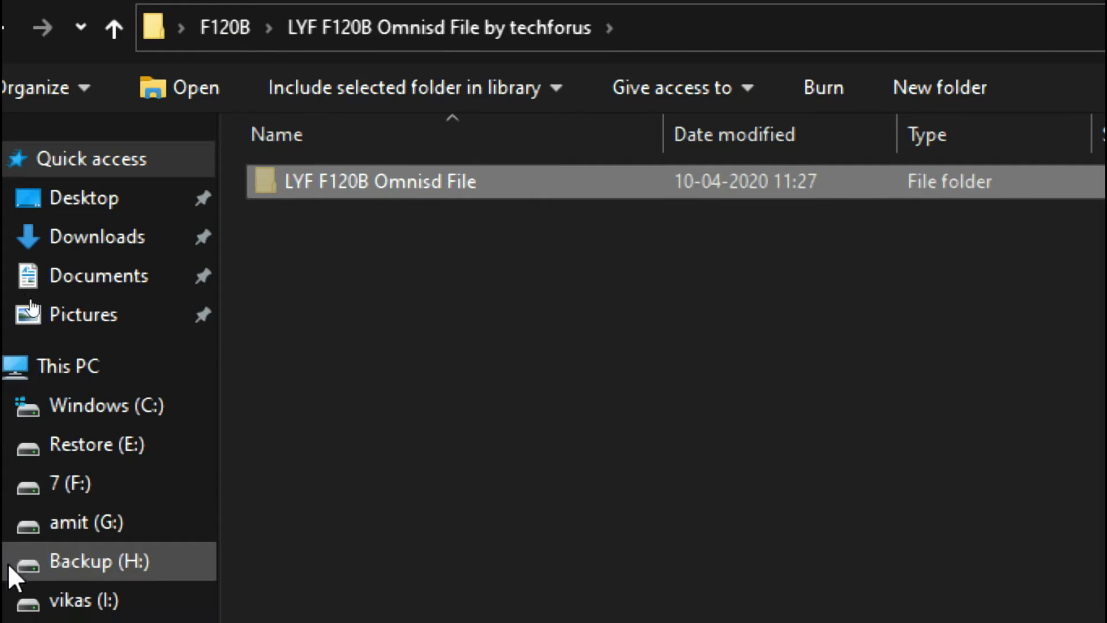
# - Paste the cut LYF F120B Omnisd File folder into C:\Program Files (x86)\Qualcomm\QPST
pyautogui.click(107, 405)
pyautogui.click(365, 522)
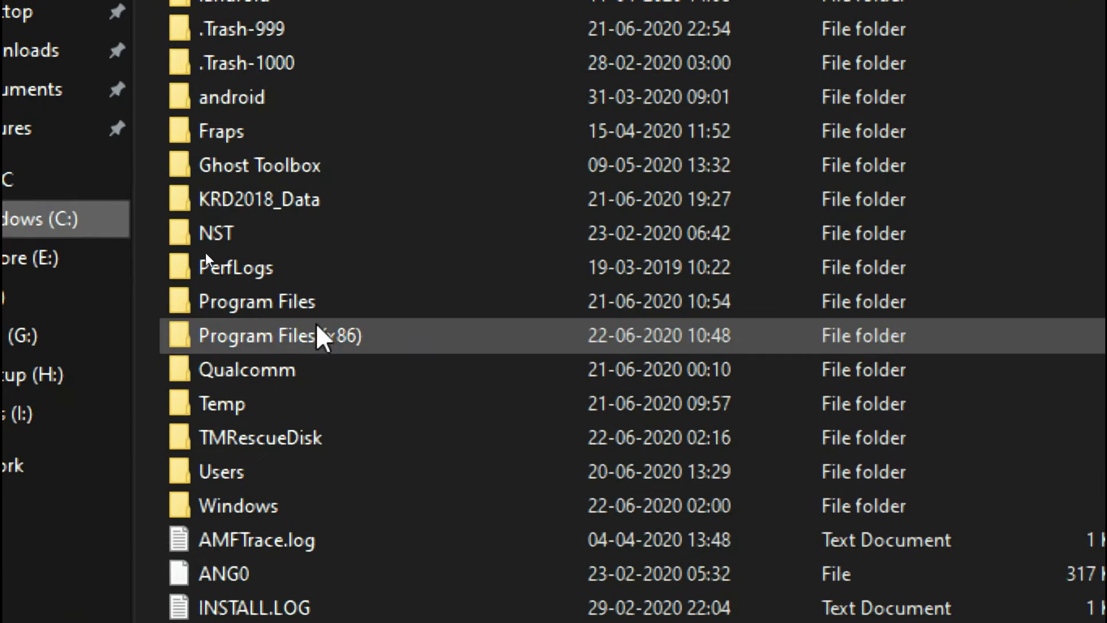
pyautogui.doubleClick(346, 336)
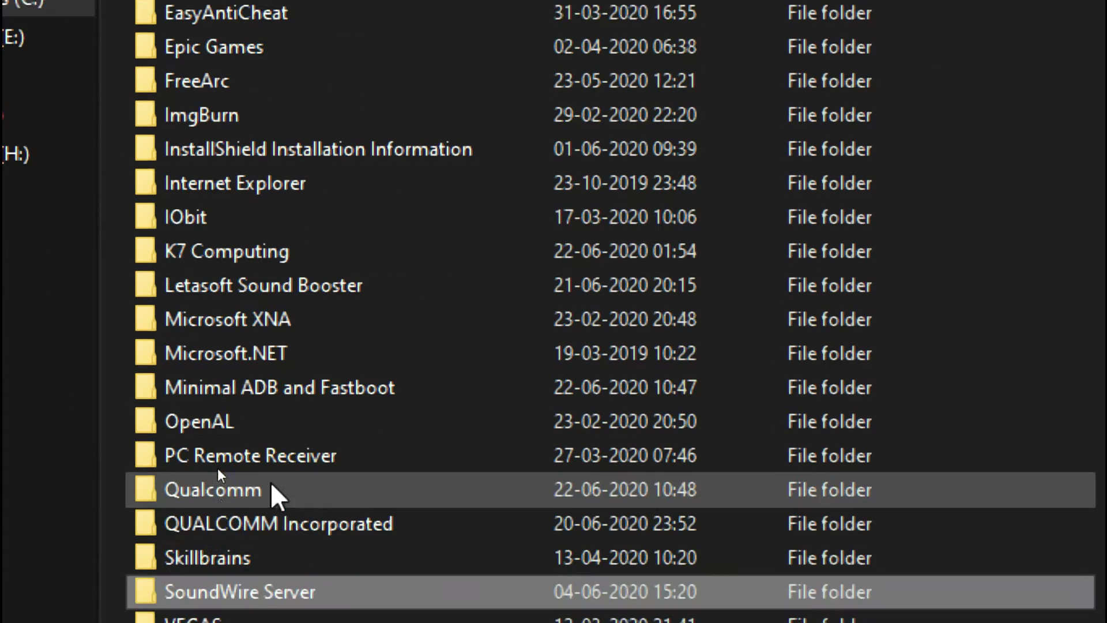
pyautogui.click(213, 477)
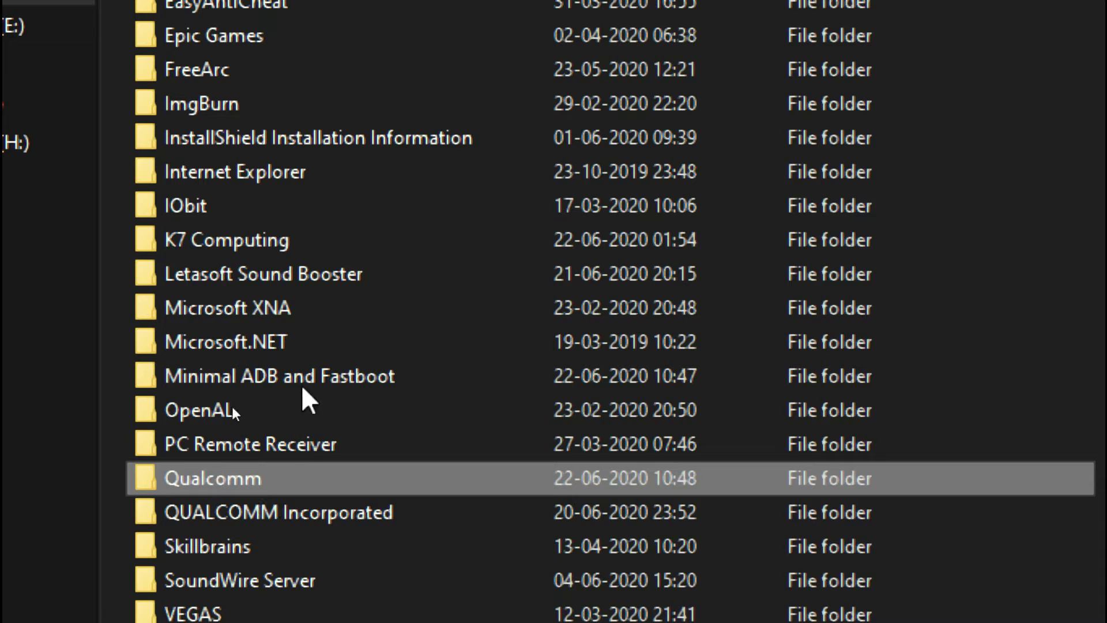
pyautogui.press('Return')
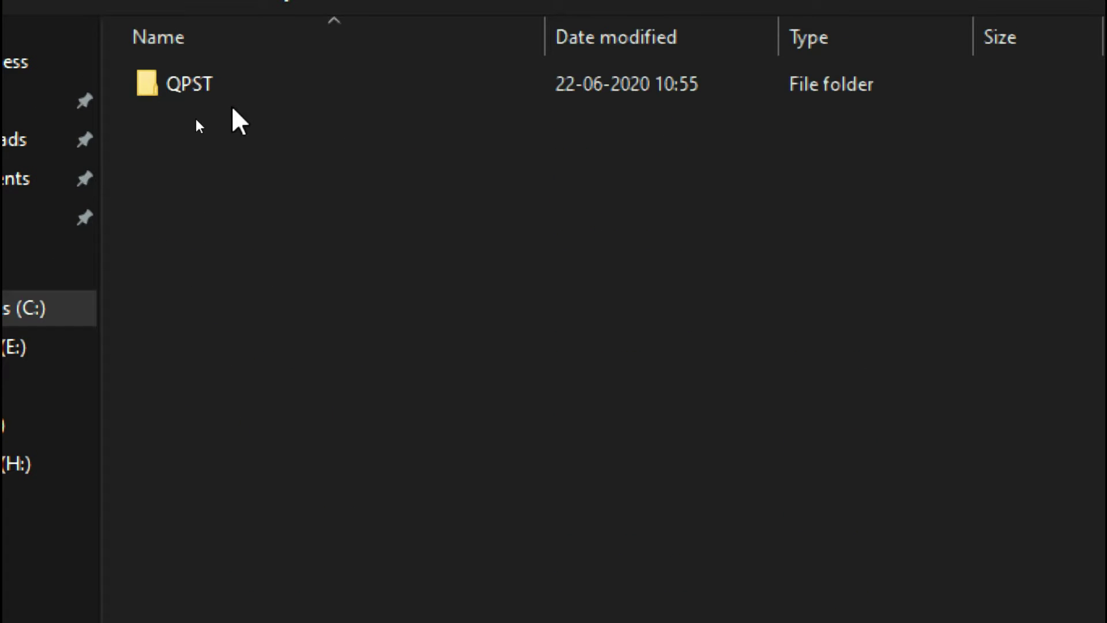
pyautogui.doubleClick(229, 85)
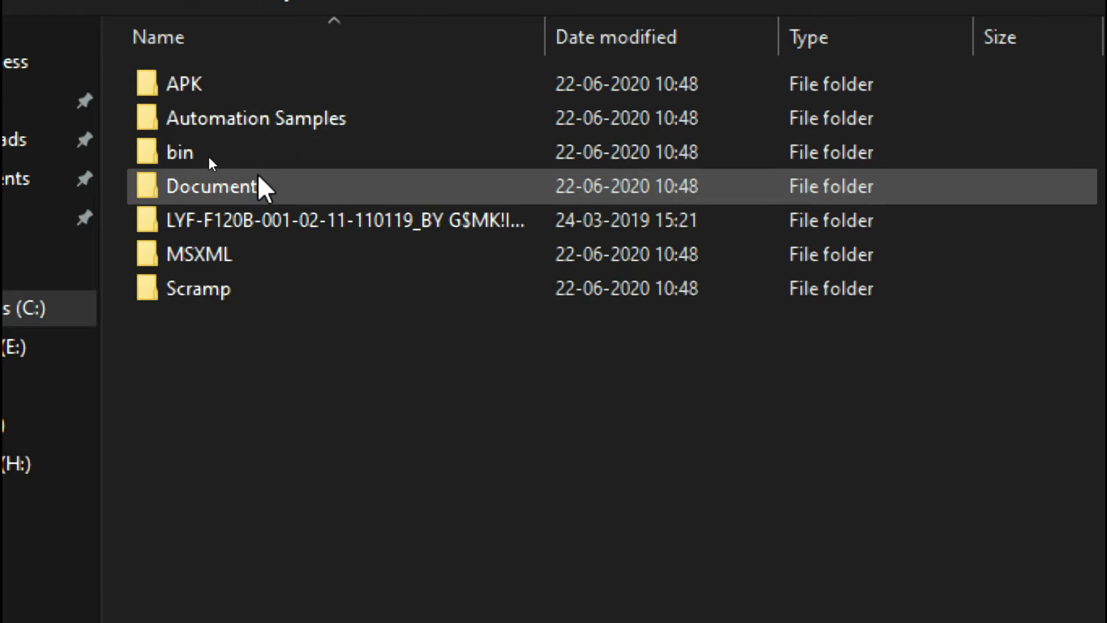
pyautogui.rightClick(222, 424)
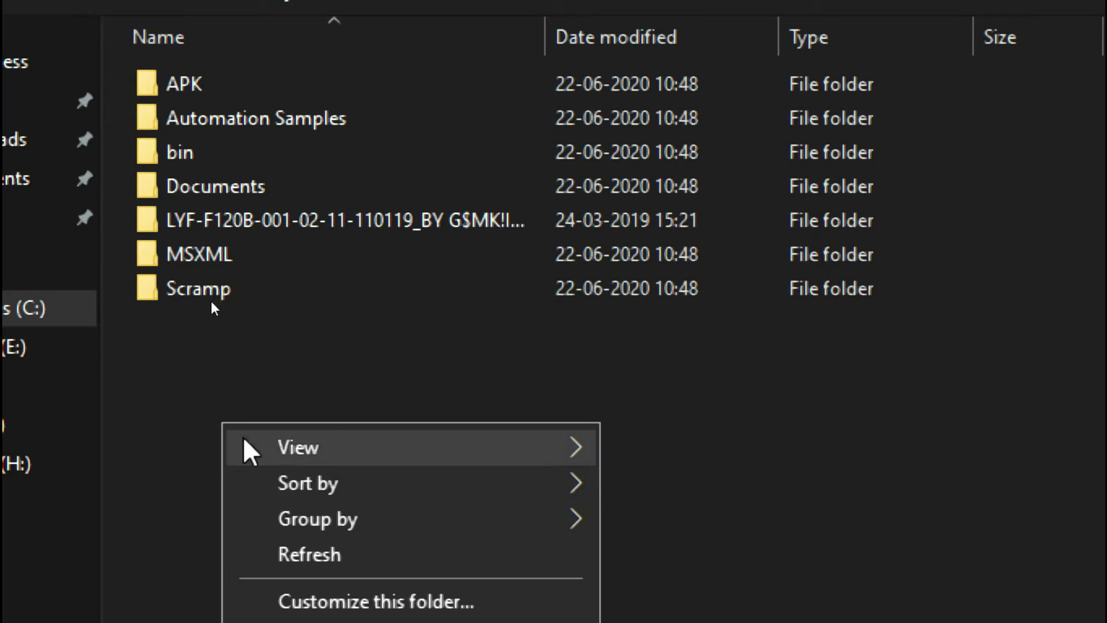
pyautogui.click(287, 529)
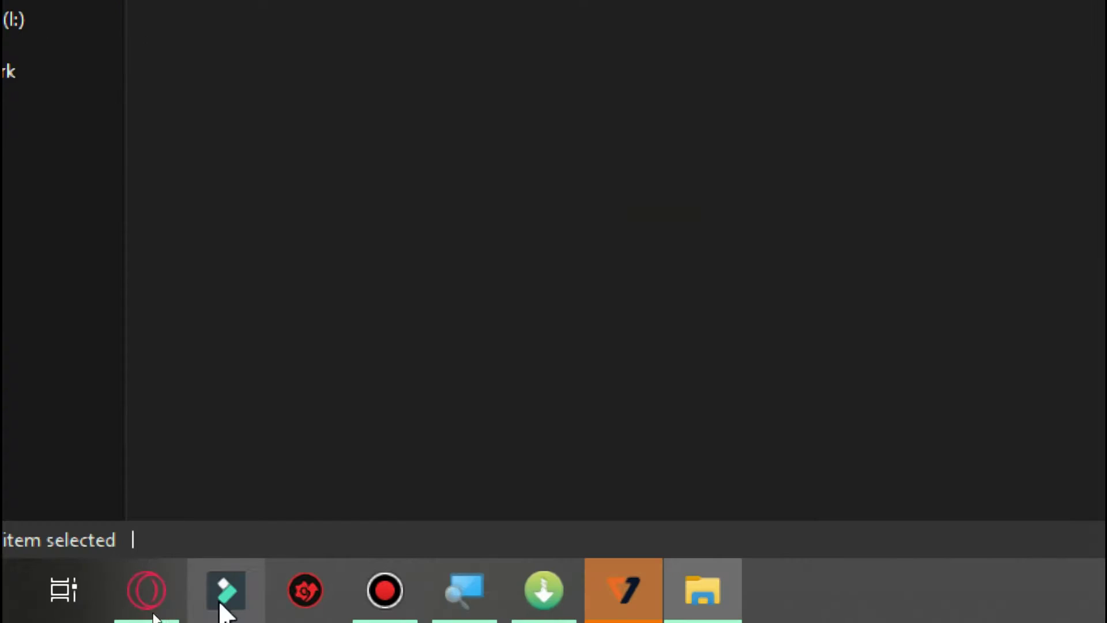
# - Switch to the Opera article and read where the contents of the loaders folder have to be copied
pyautogui.click(148, 591)
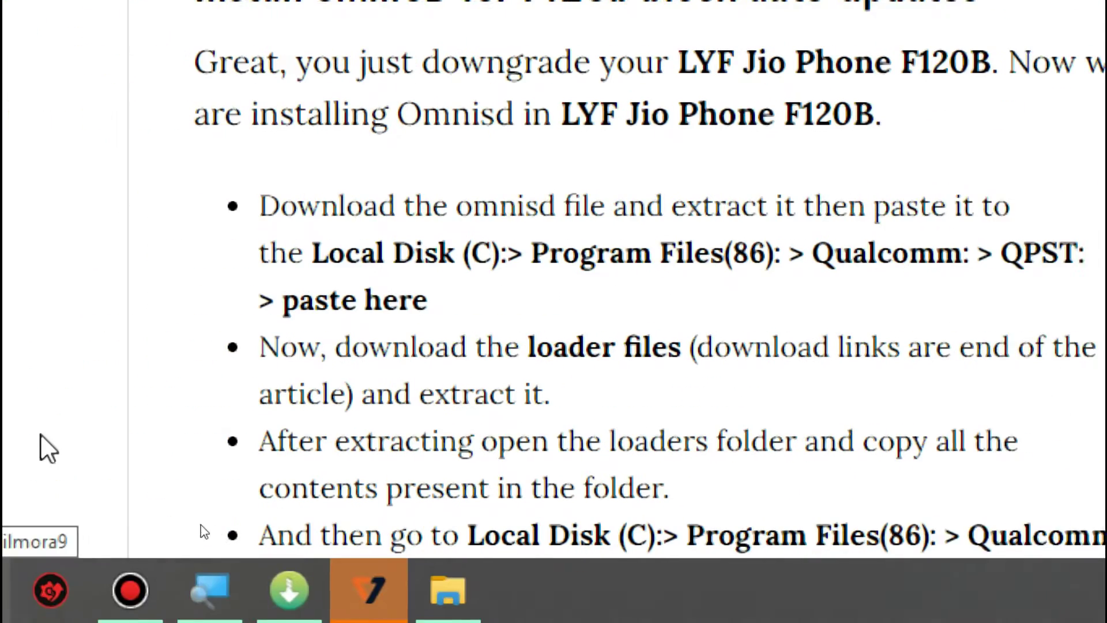
pyautogui.scroll(-1, 732, 462)
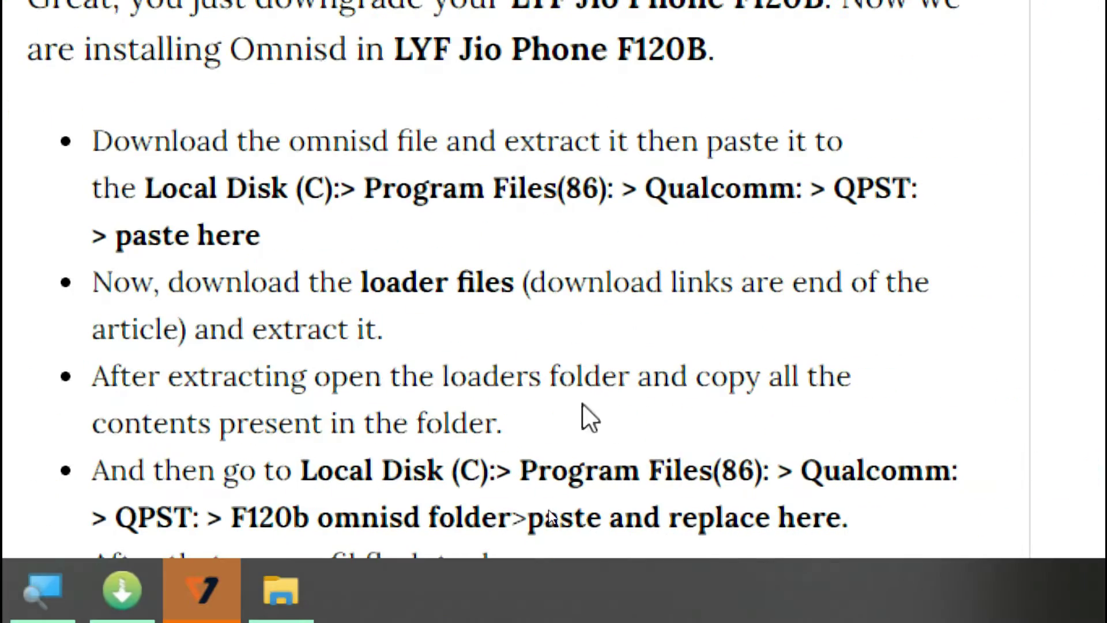
pyautogui.scroll(-2, 253, 380)
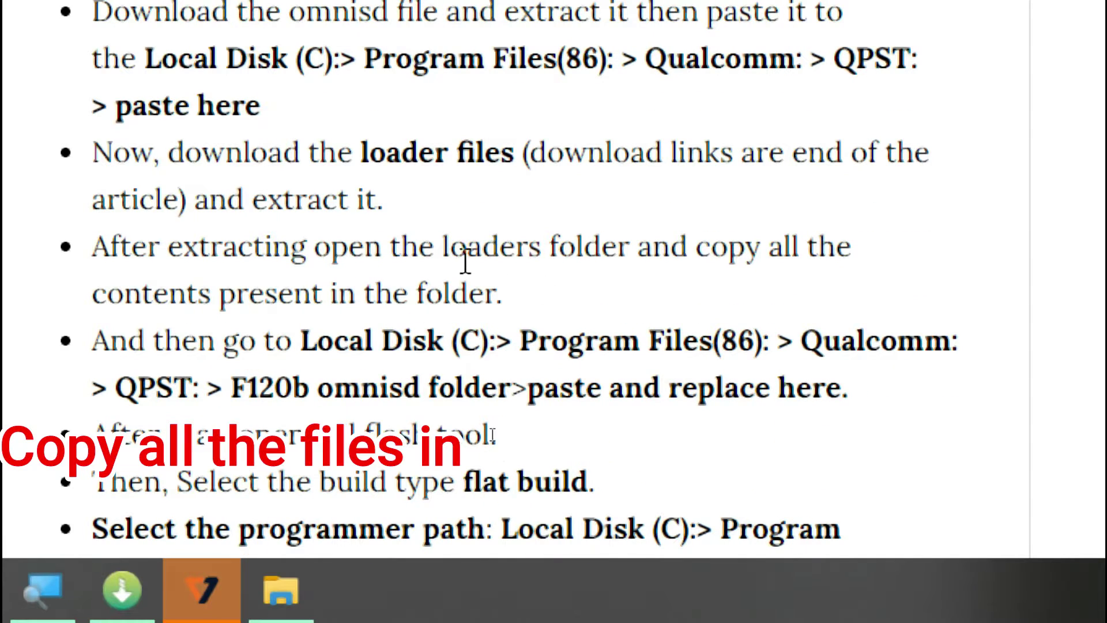
pyautogui.moveTo(444, 247); pyautogui.dragTo(507, 248)
pyautogui.click(542, 297)
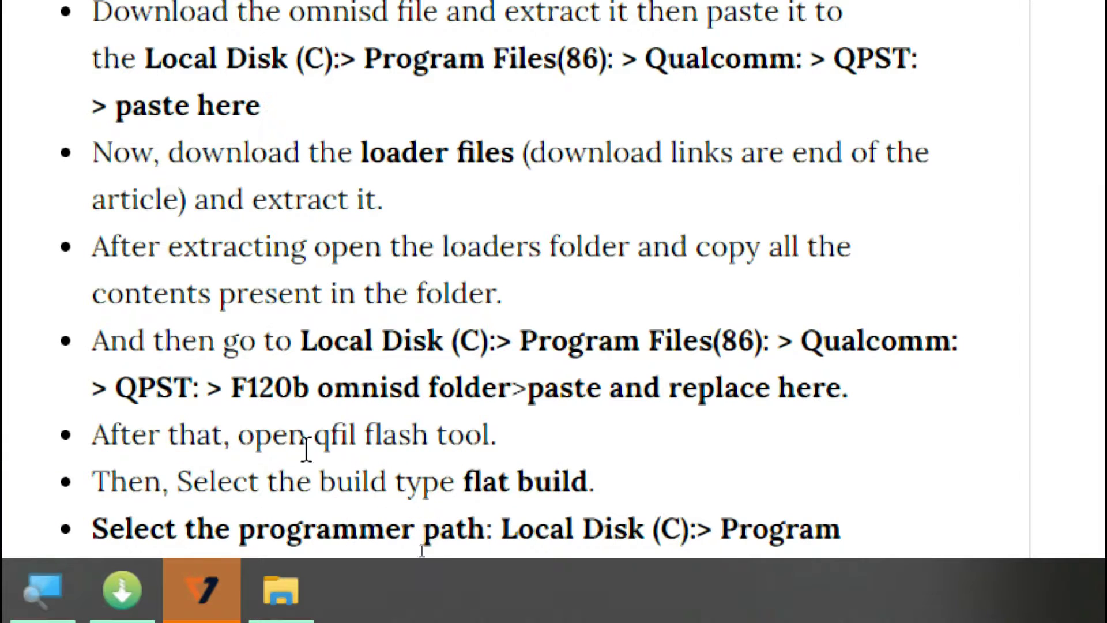
# - Minimize the QPST folder window and Opera, and open the F120B folder on the desktop
pyautogui.click(317, 593)
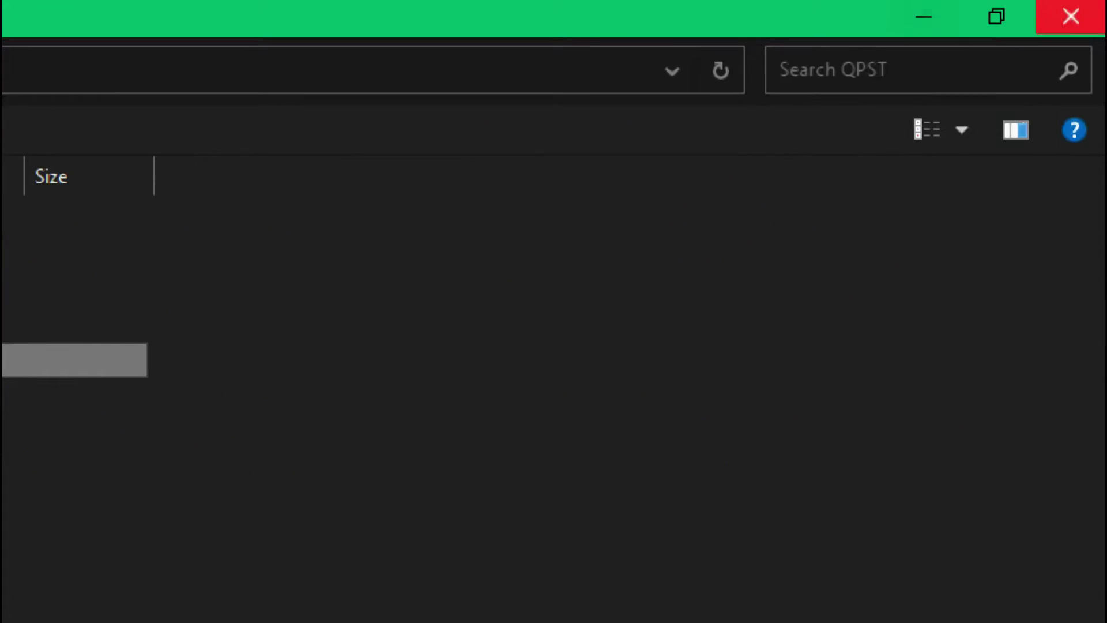
pyautogui.click(929, 8)
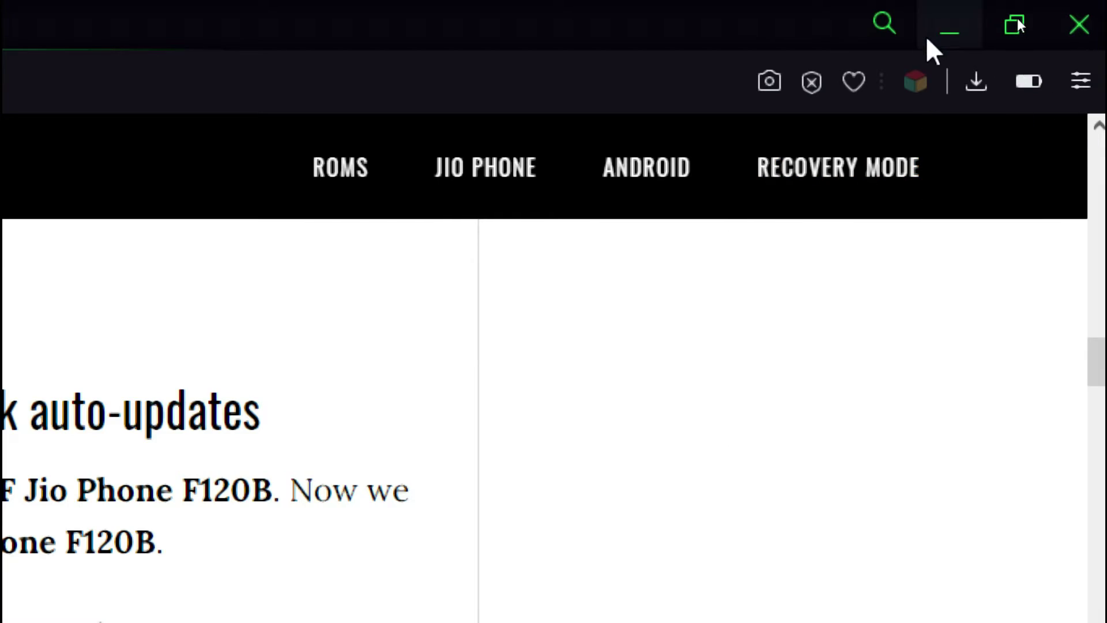
pyautogui.click(927, 37)
pyautogui.click(785, 230)
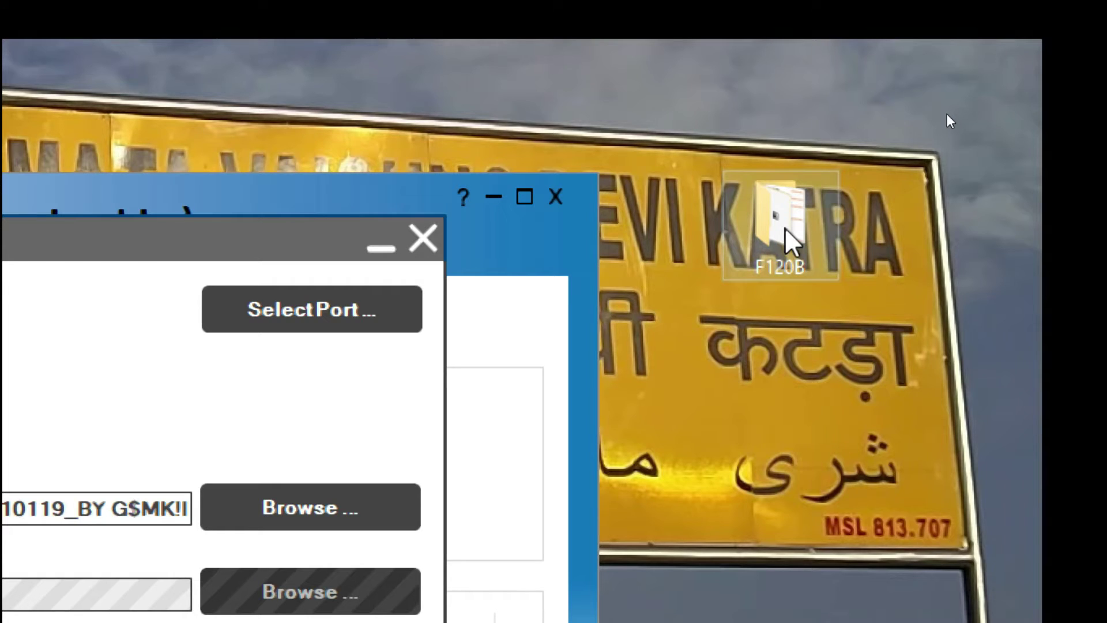
pyautogui.doubleClick(784, 227)
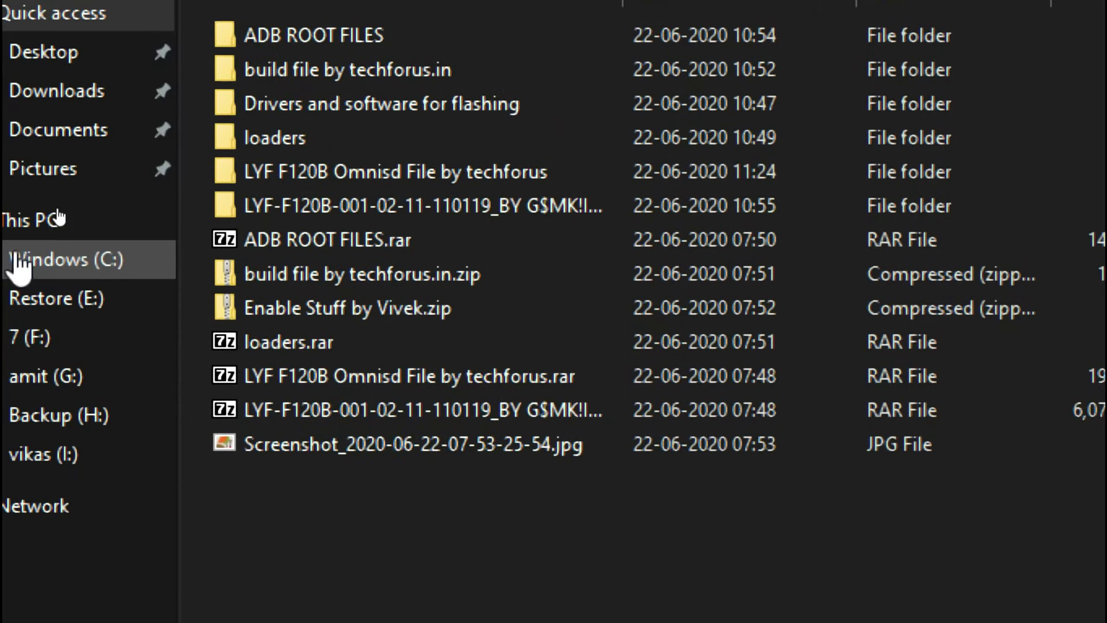
# - Open the loaders folder and copy all the MBN files in it
pyautogui.doubleClick(332, 149)
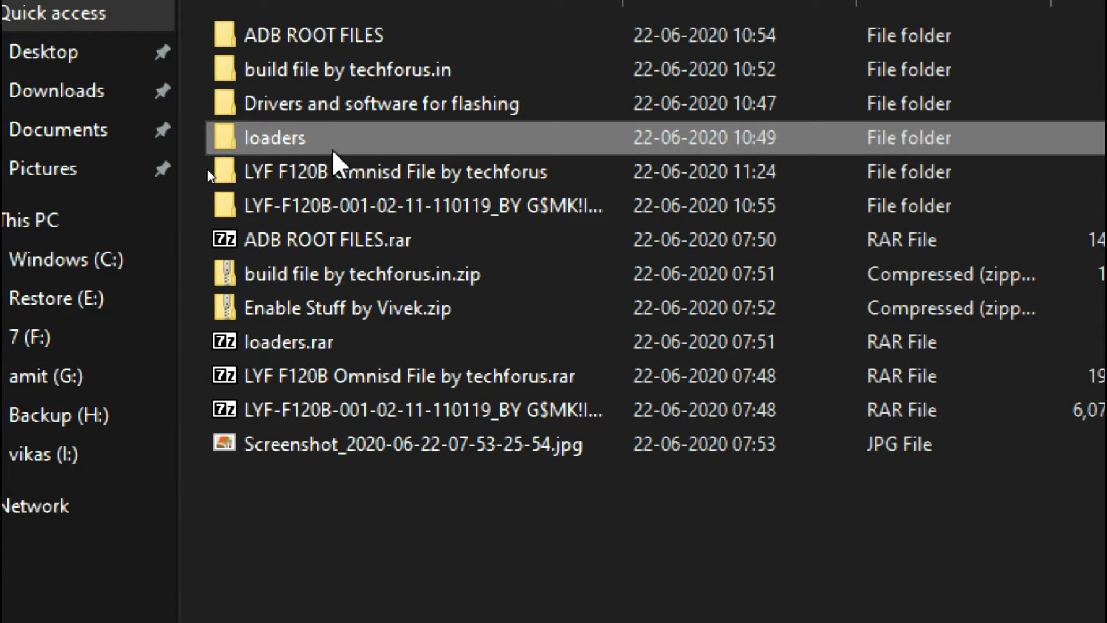
pyautogui.hotkey('ctrl', 'a')
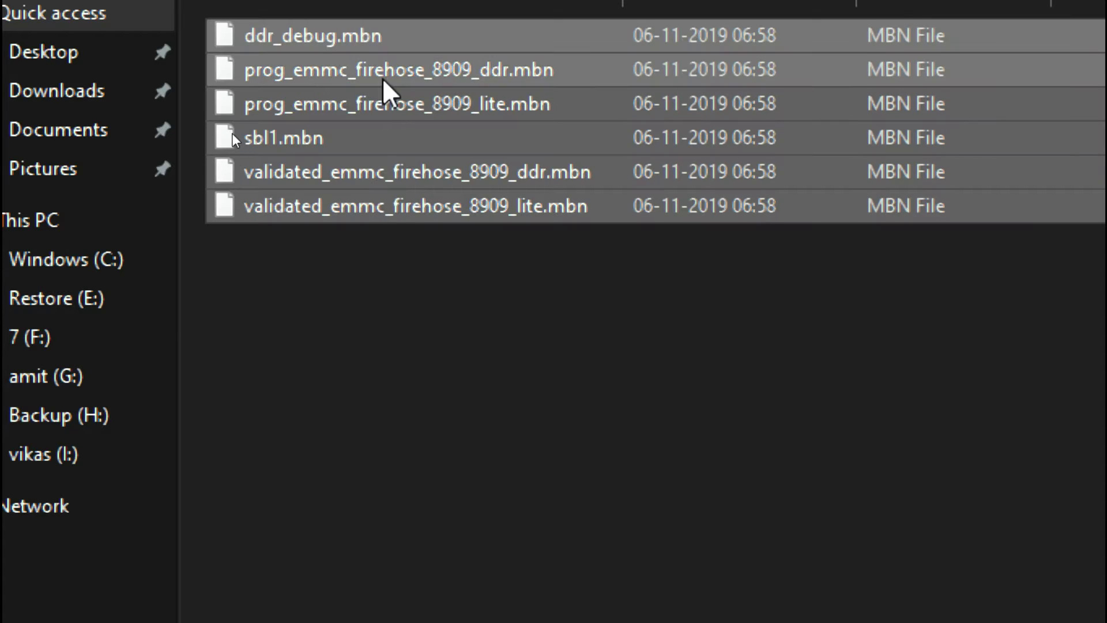
pyautogui.rightClick(383, 77)
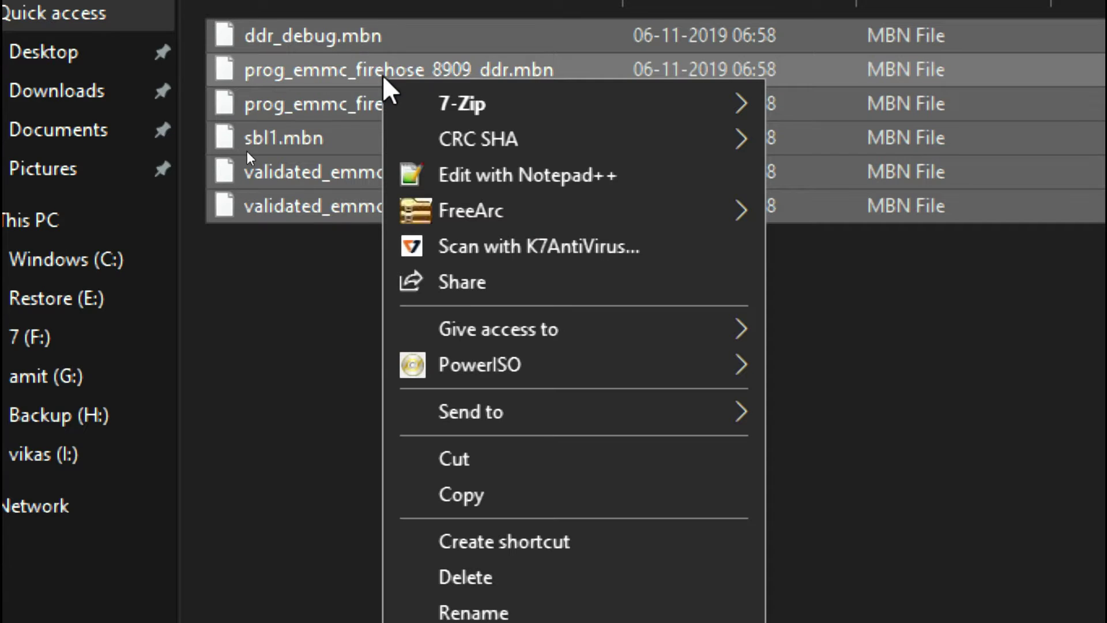
pyautogui.click(471, 492)
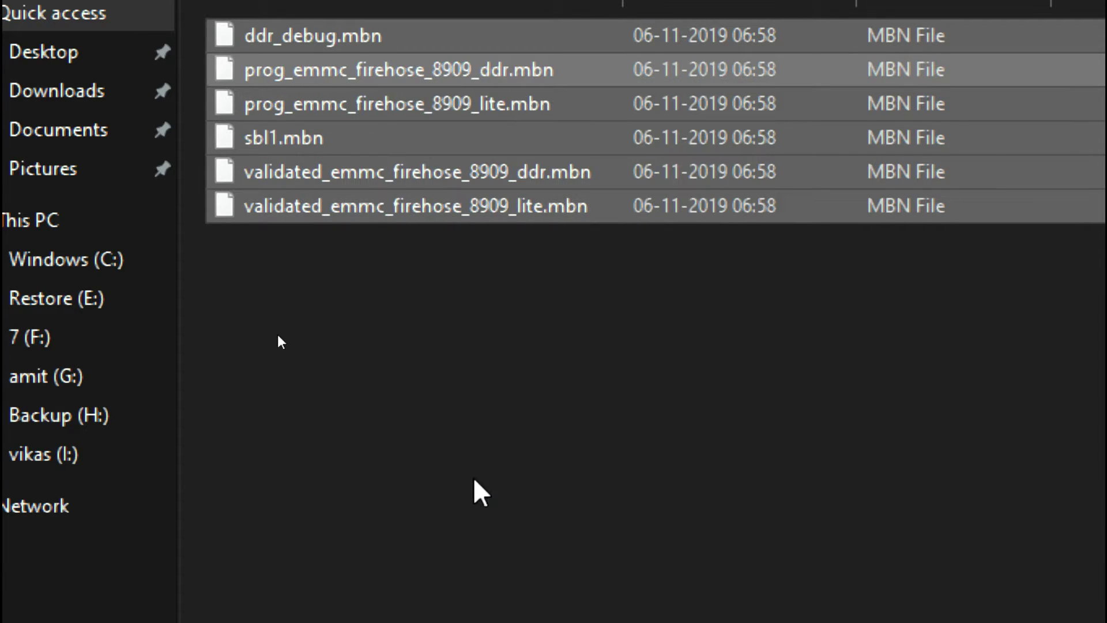
# - Paste the loader files into the File folder inside QPST's LYF F120B Omnisd File folder, replacing the files with the same names
pyautogui.click(261, 612)
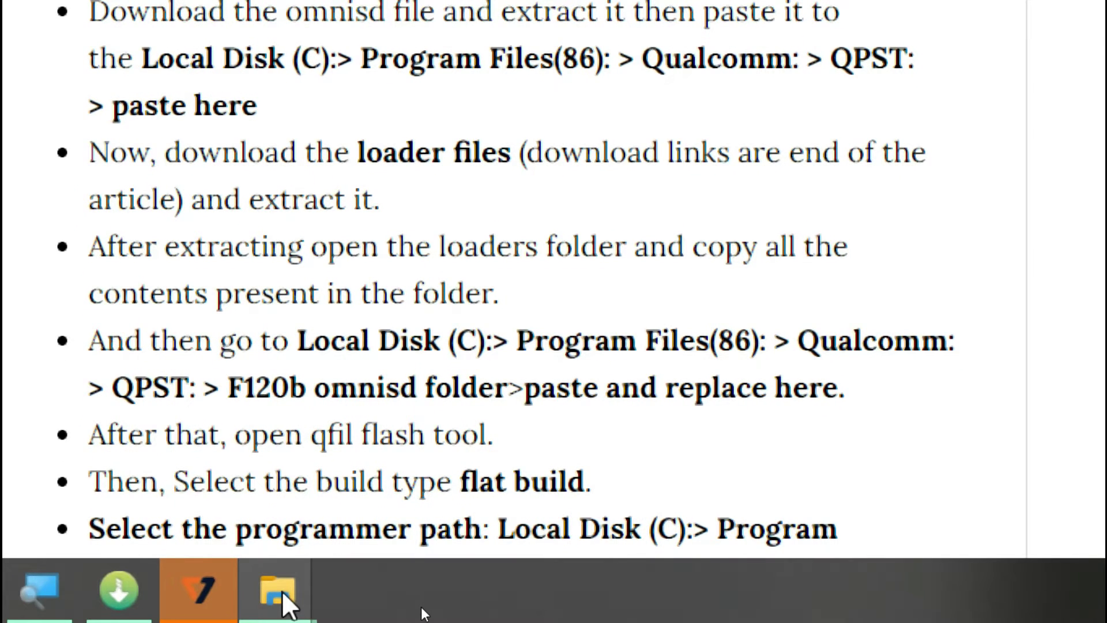
pyautogui.moveTo(275, 617)
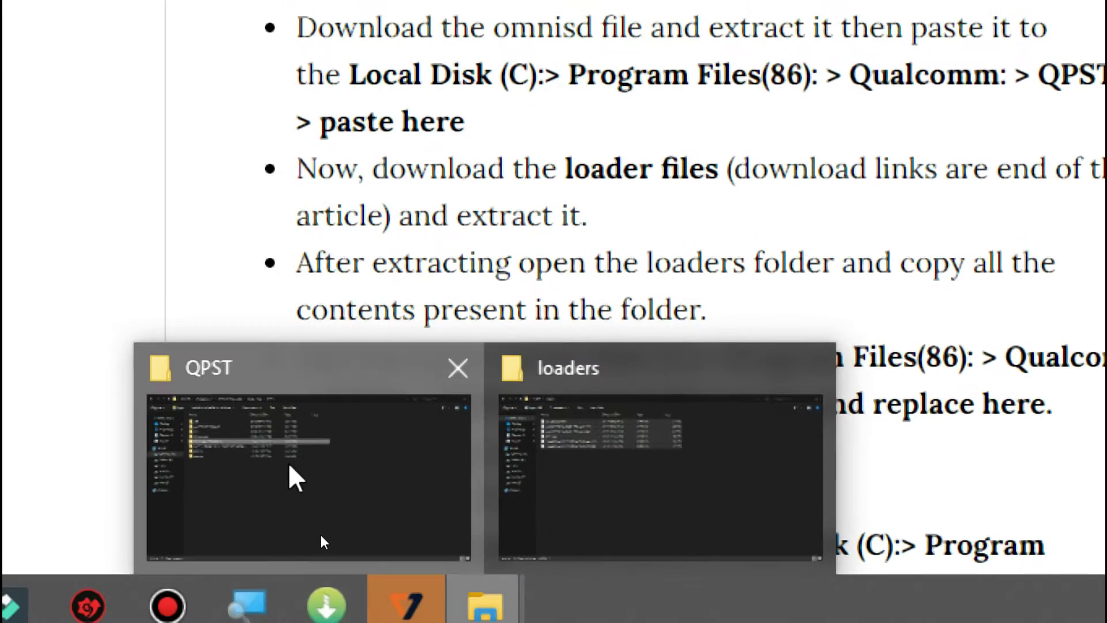
pyautogui.click(82, 456)
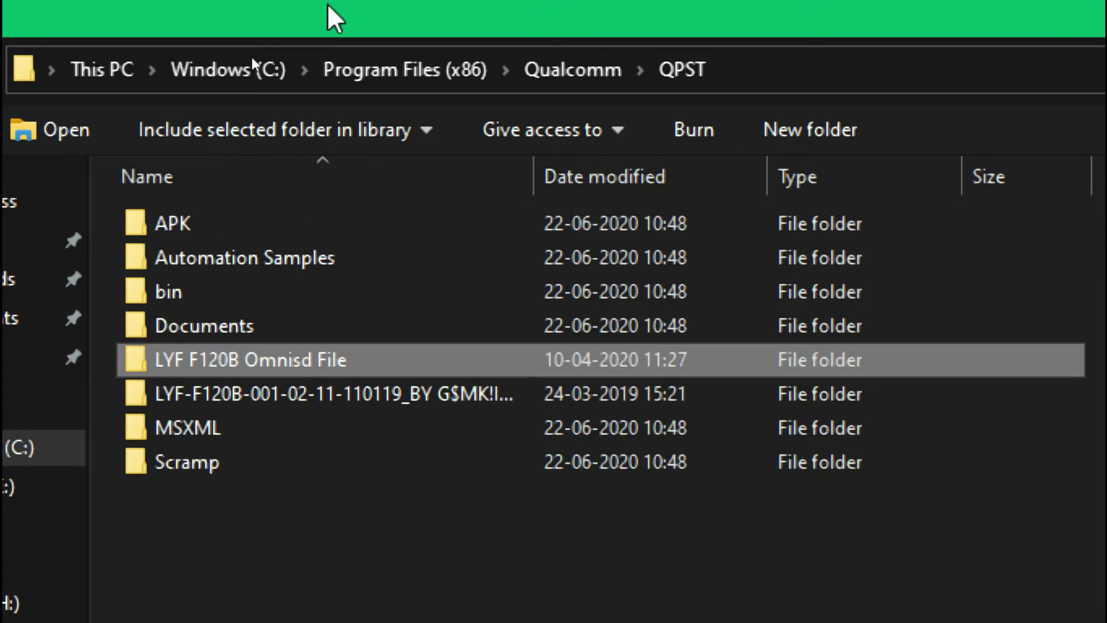
pyautogui.doubleClick(280, 358)
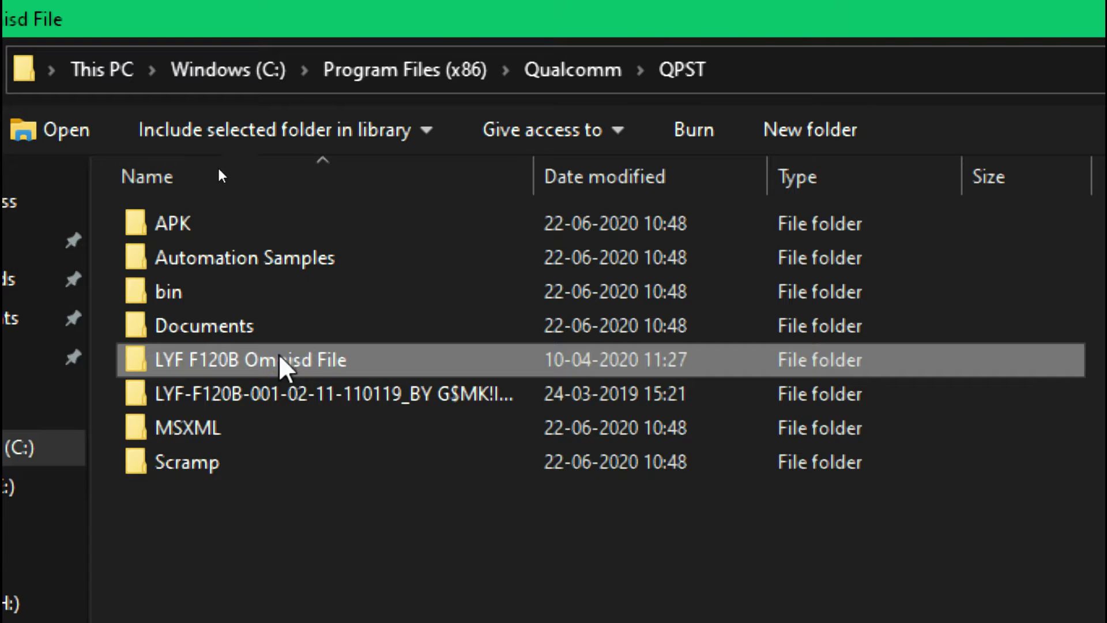
pyautogui.click(196, 228)
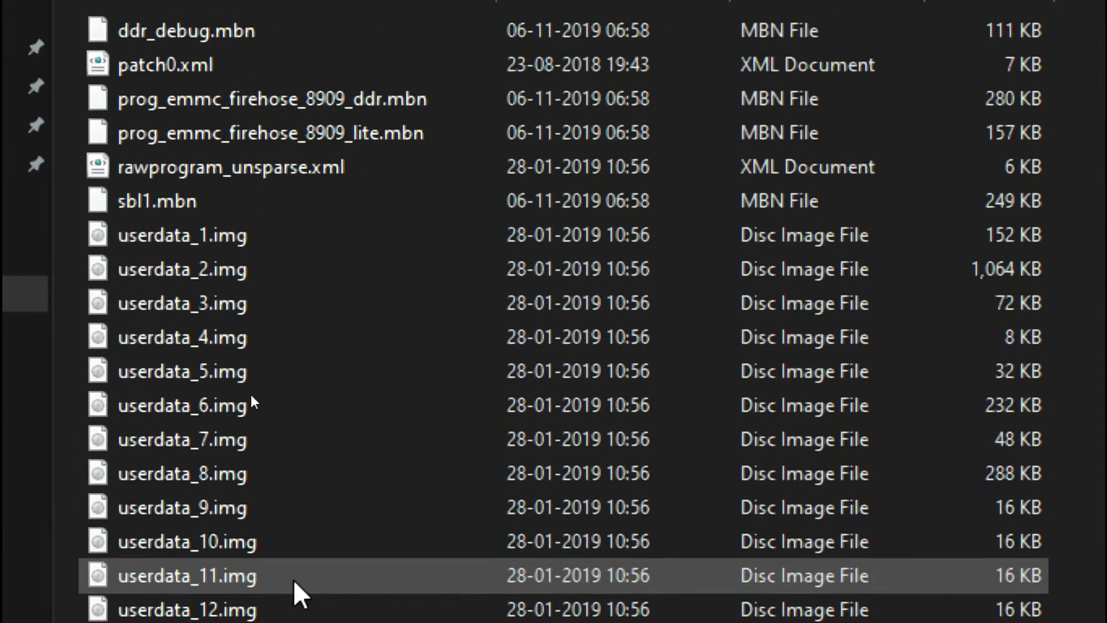
pyautogui.rightClick(906, 197)
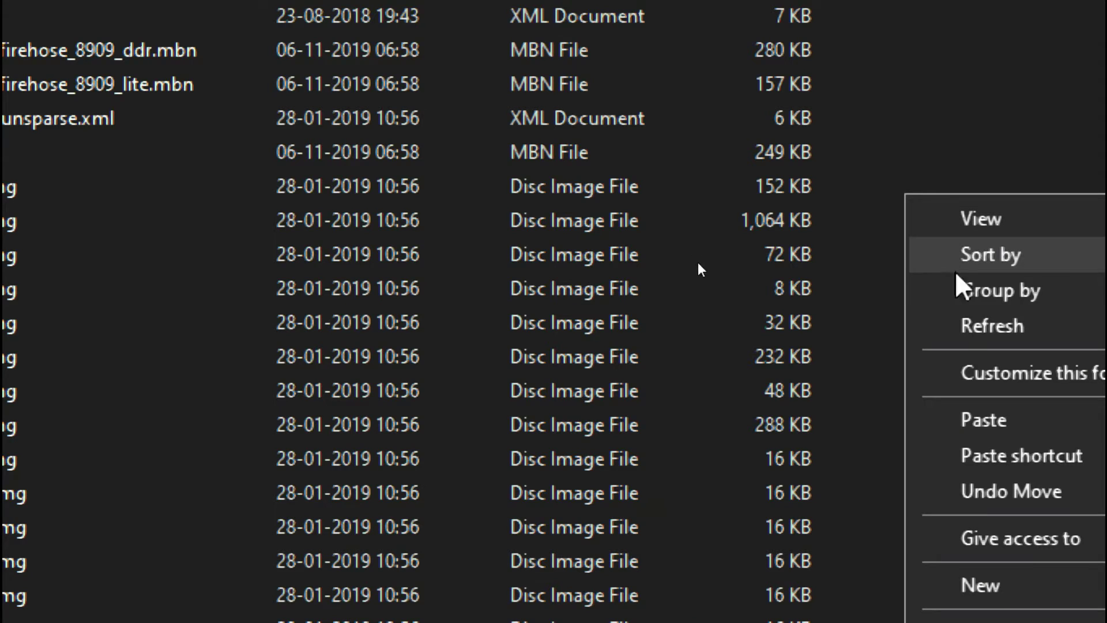
pyautogui.click(933, 421)
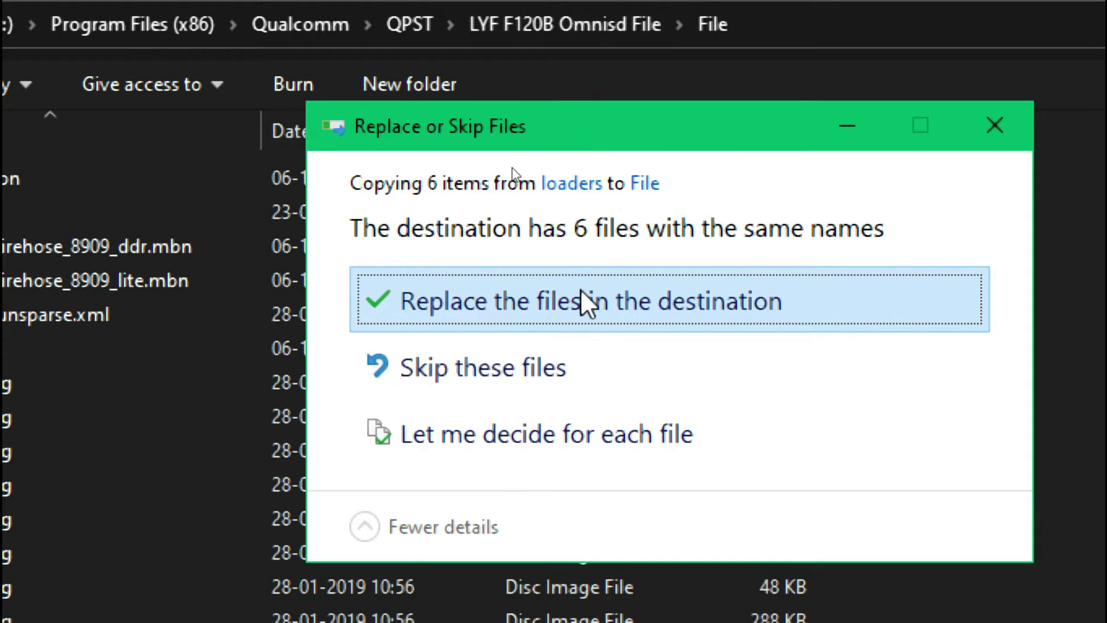
pyautogui.click(586, 301)
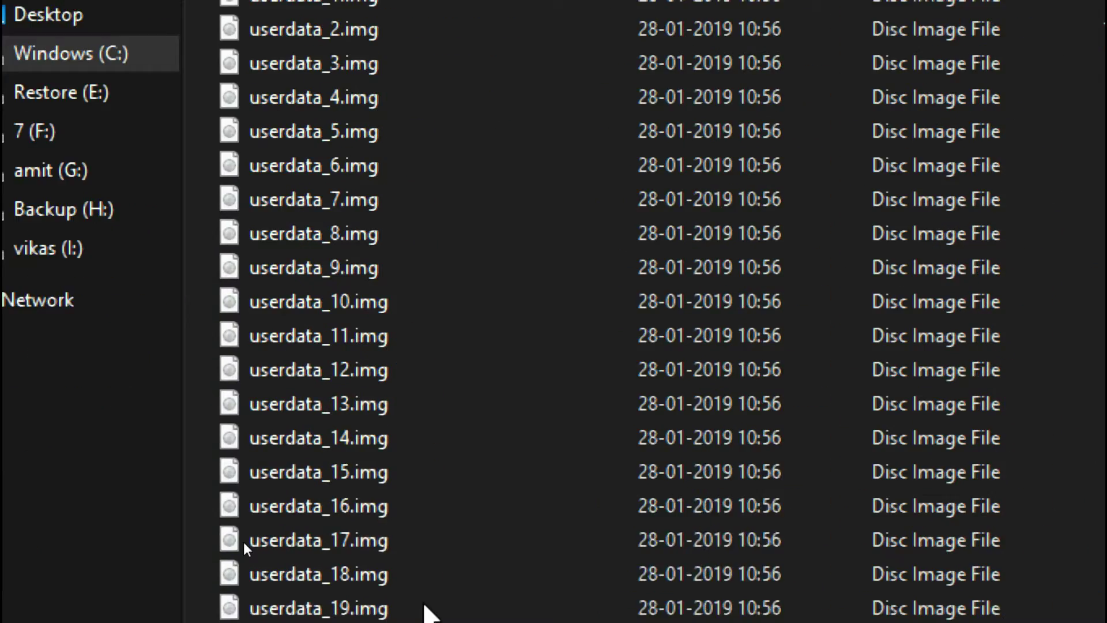
# - Check the flashing instructions in the Opera article, and select Flat Build as the build type in QFIL
pyautogui.moveTo(277, 592)
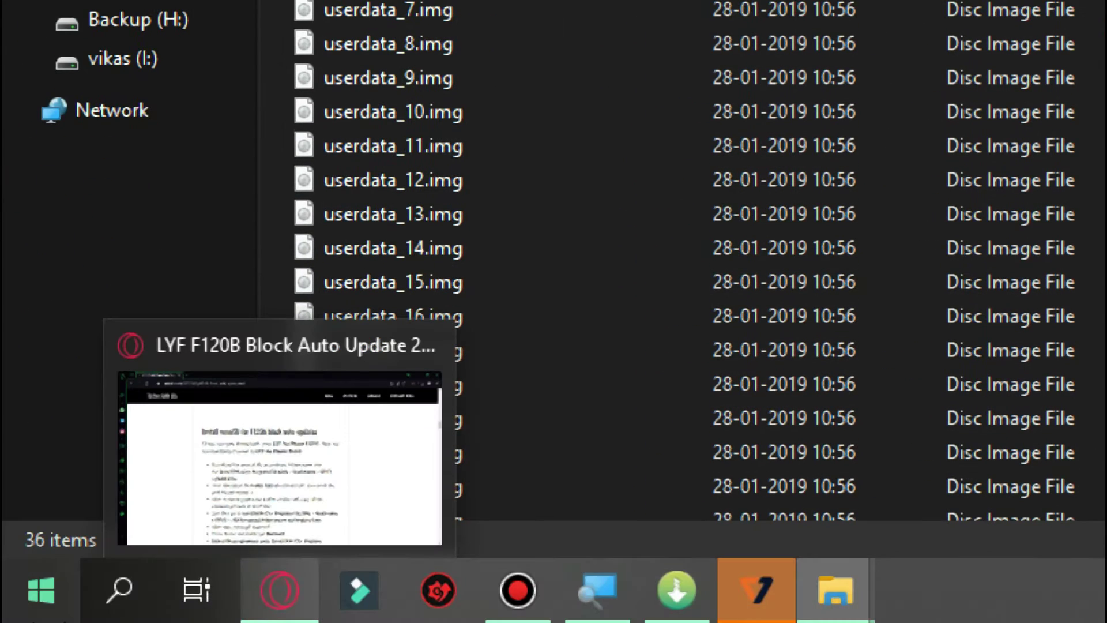
pyautogui.click(297, 475)
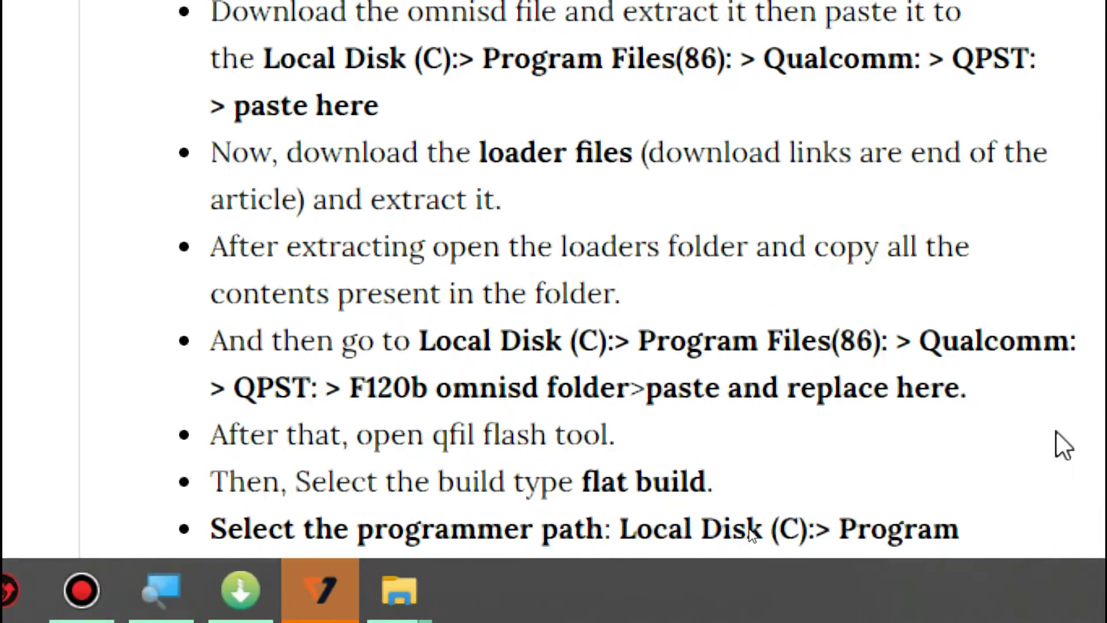
pyautogui.scroll(-1, 555, 459)
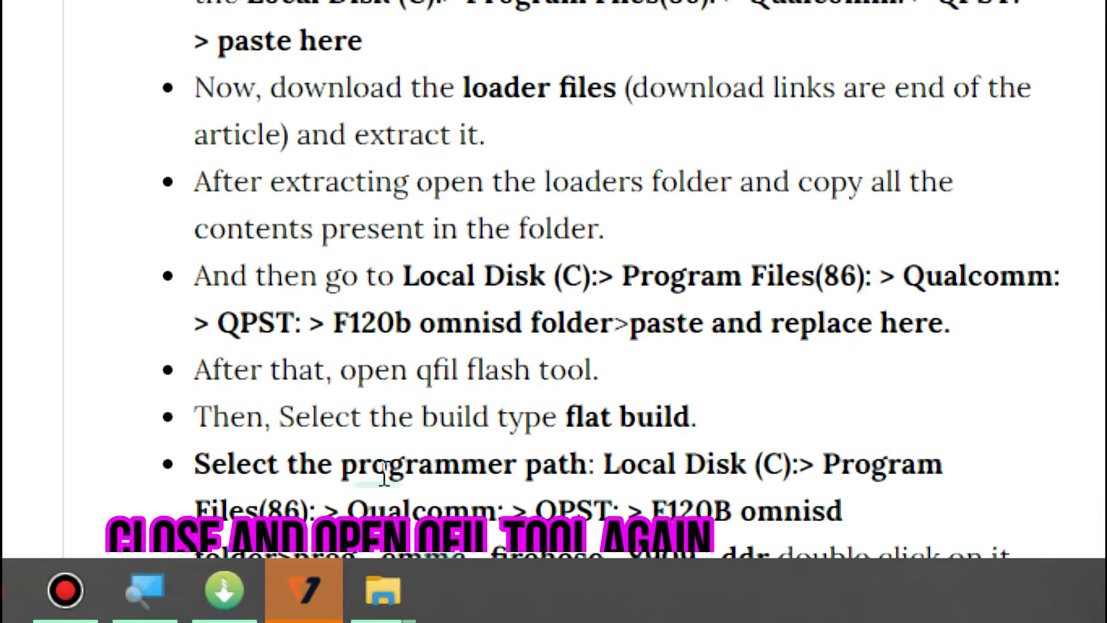
pyautogui.click(223, 589)
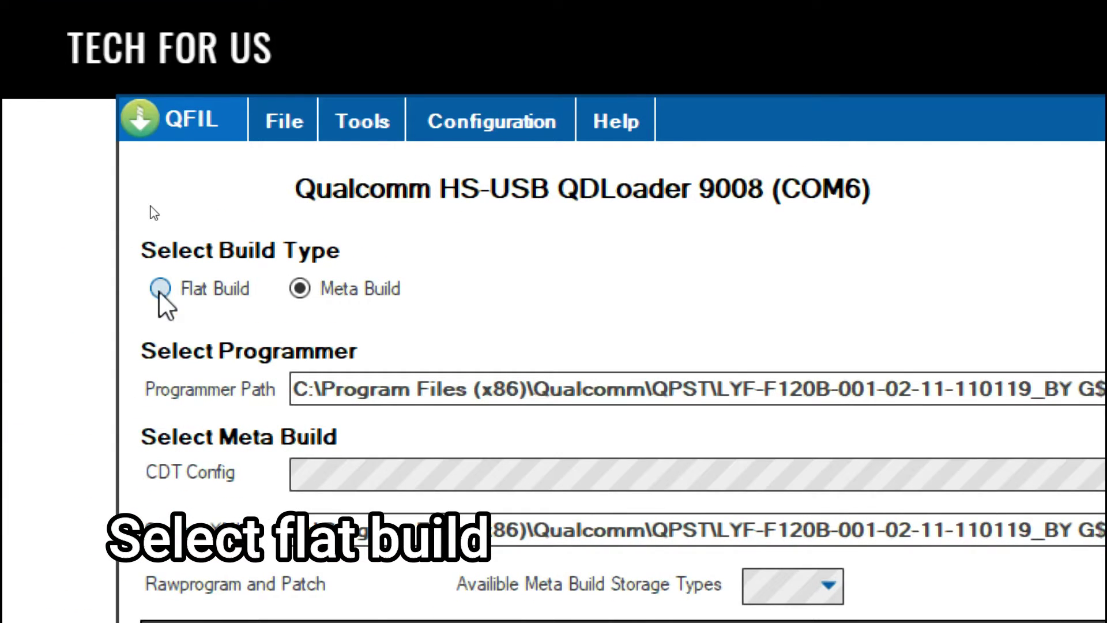
pyautogui.click(160, 289)
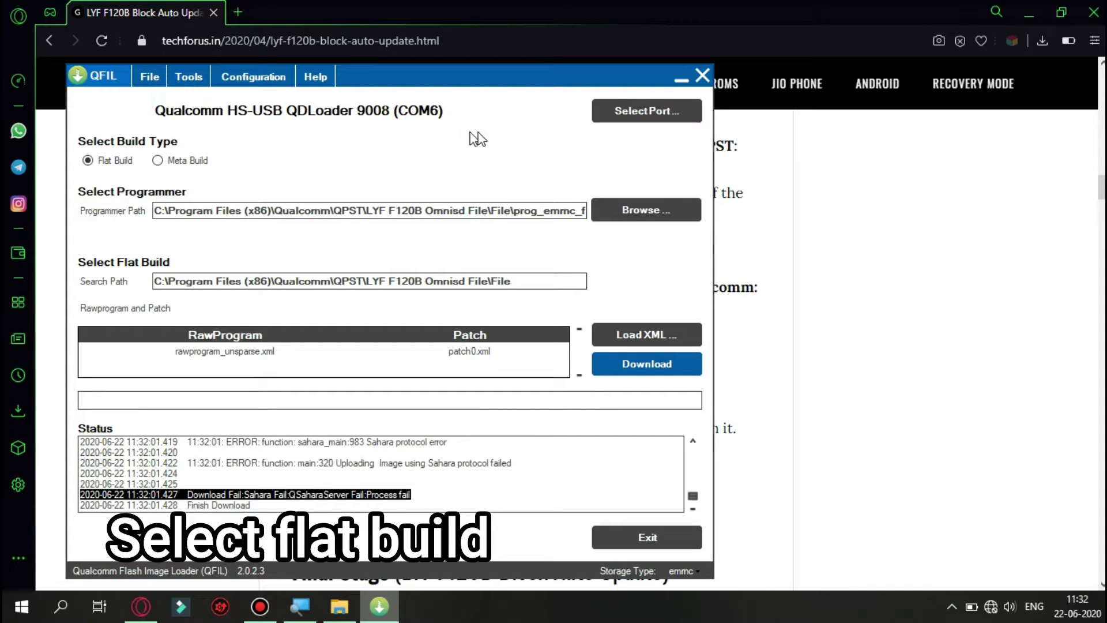
# - Set the programmer path to prog_emmc_firehose_8909_ddr.mbn in the File folder inside QPST's LYF F120B Omnisd File folder
pyautogui.click(630, 209)
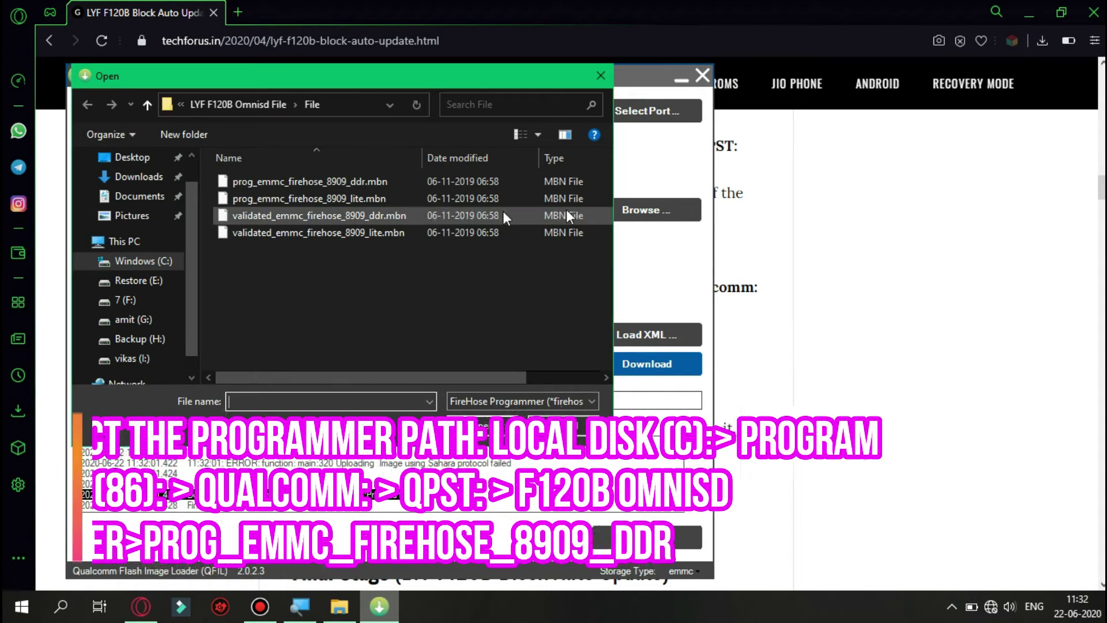
pyautogui.click(265, 107)
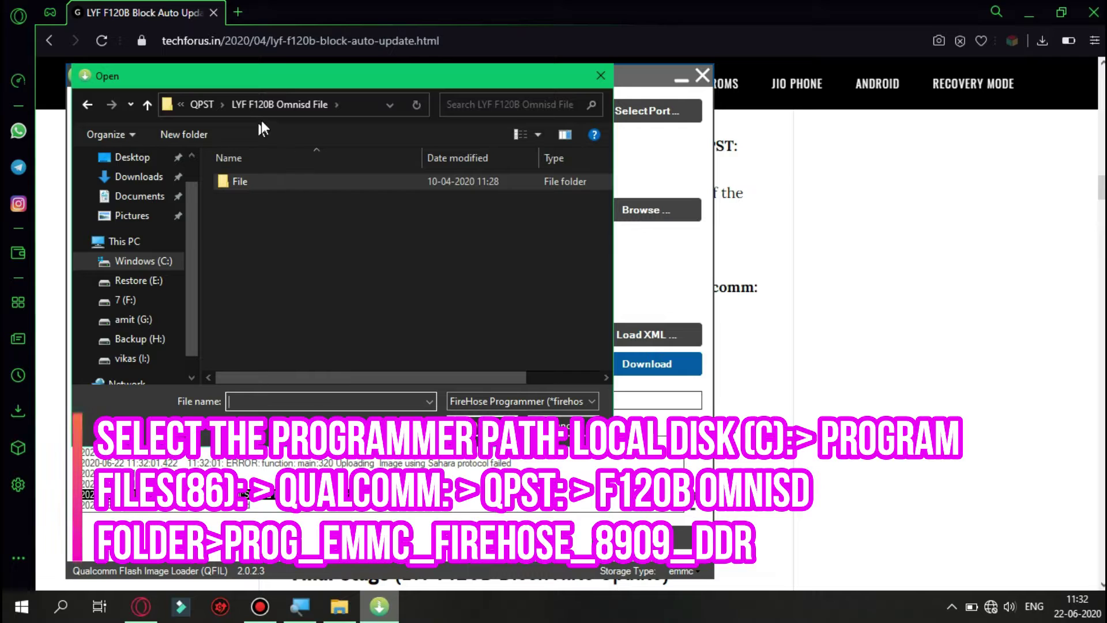
pyautogui.click(202, 113)
pyautogui.doubleClick(278, 250)
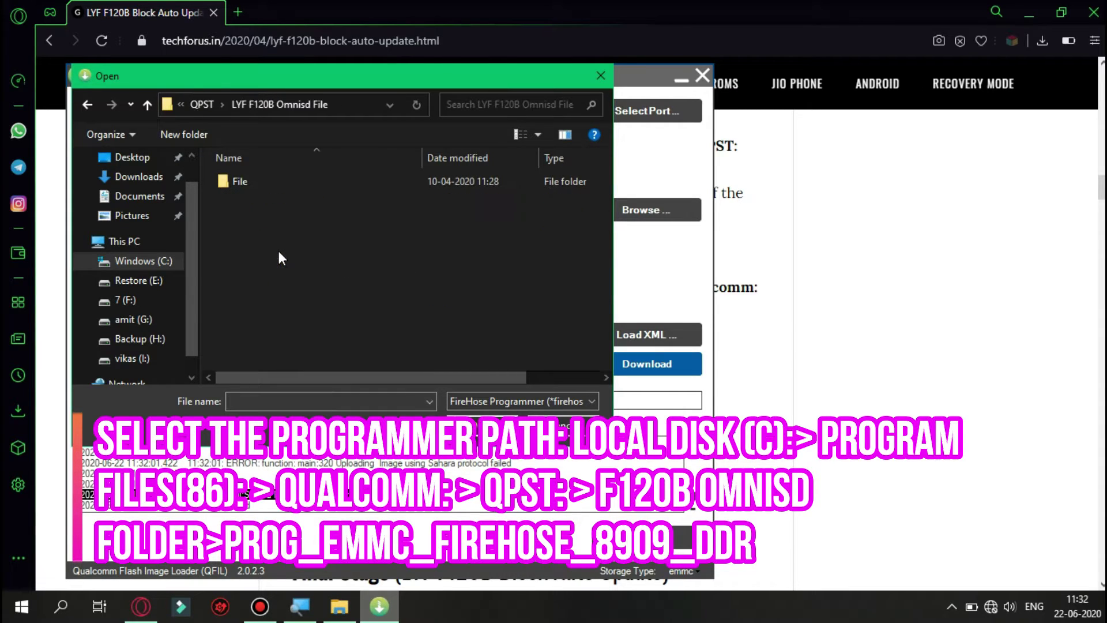
pyautogui.doubleClick(266, 183)
pyautogui.click(268, 184)
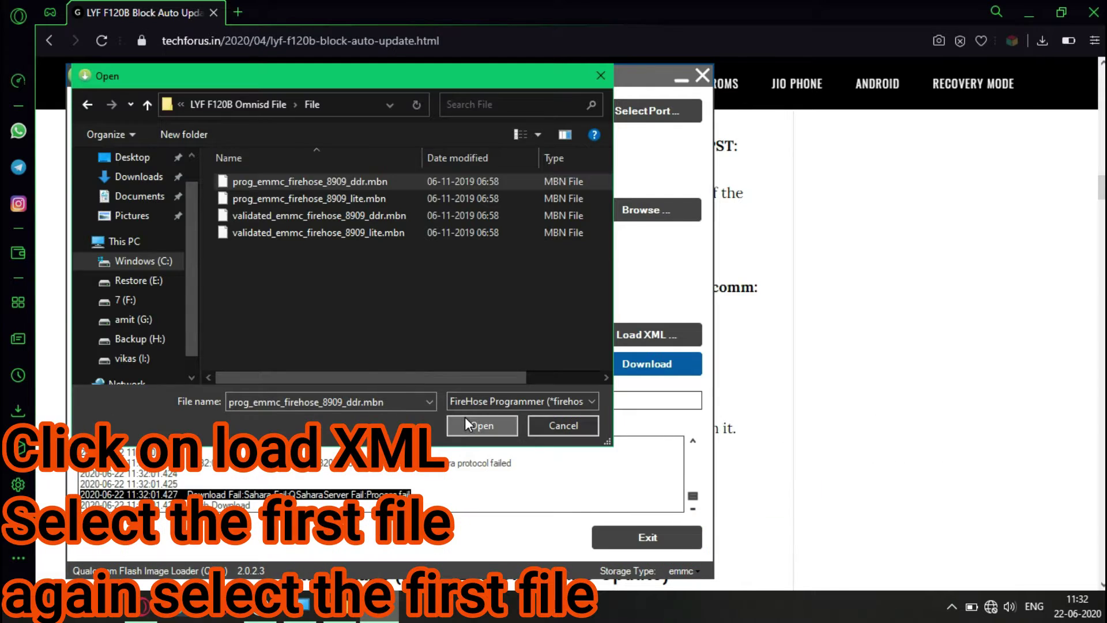
pyautogui.click(469, 425)
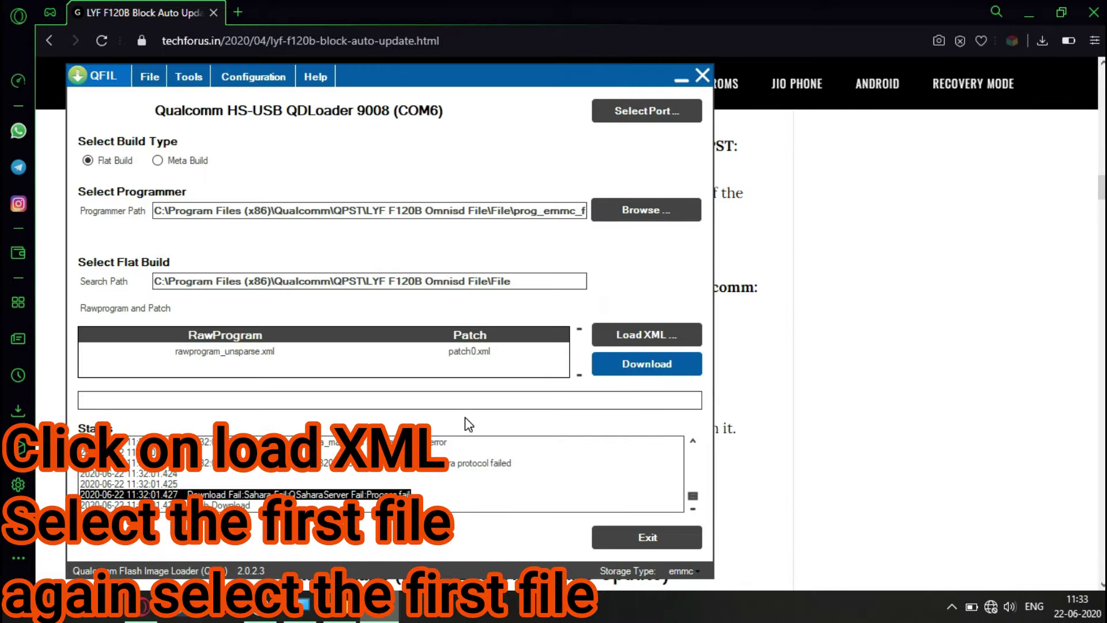
# - Check the Load XML instruction in the Opera article, and load rawprogram_unsparse.xml as the RawProgram file in QFIL
pyautogui.click(796, 501)
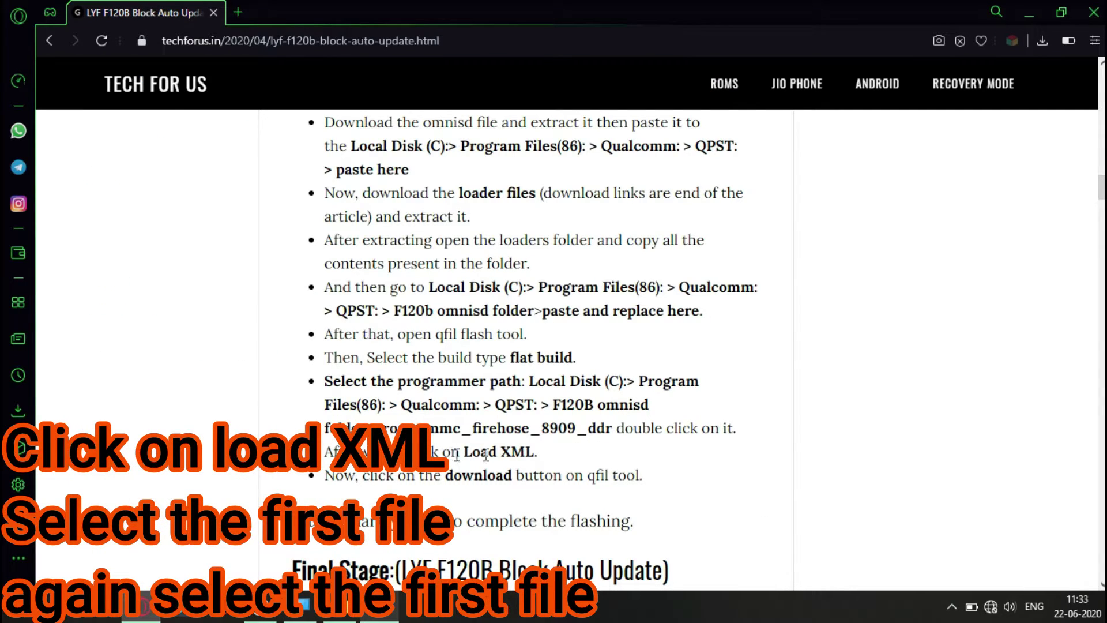
pyautogui.click(372, 614)
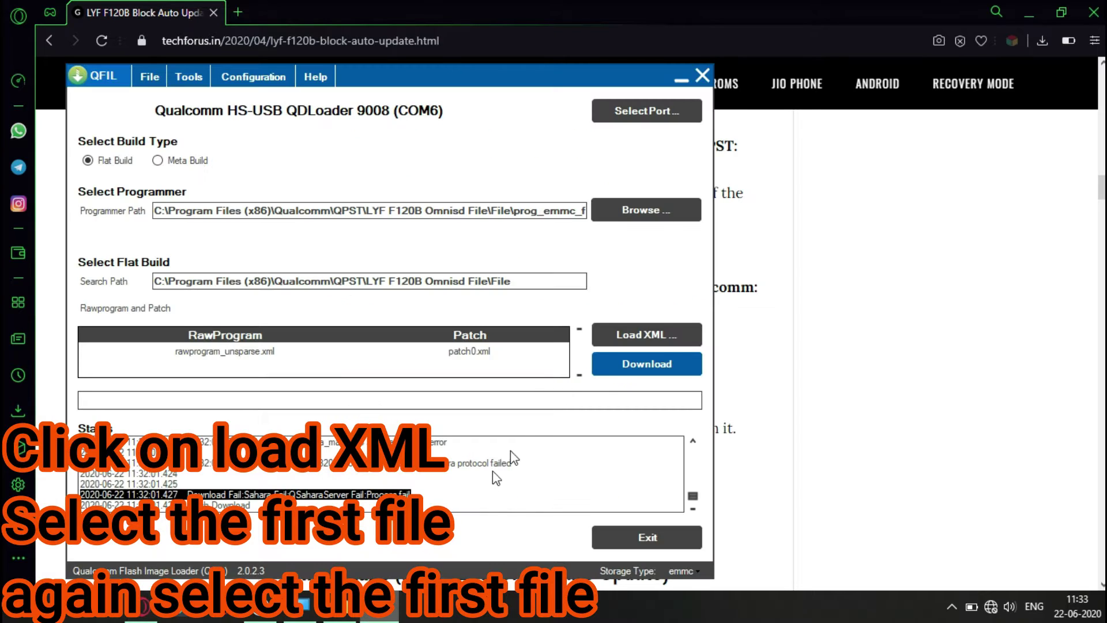
pyautogui.click(607, 335)
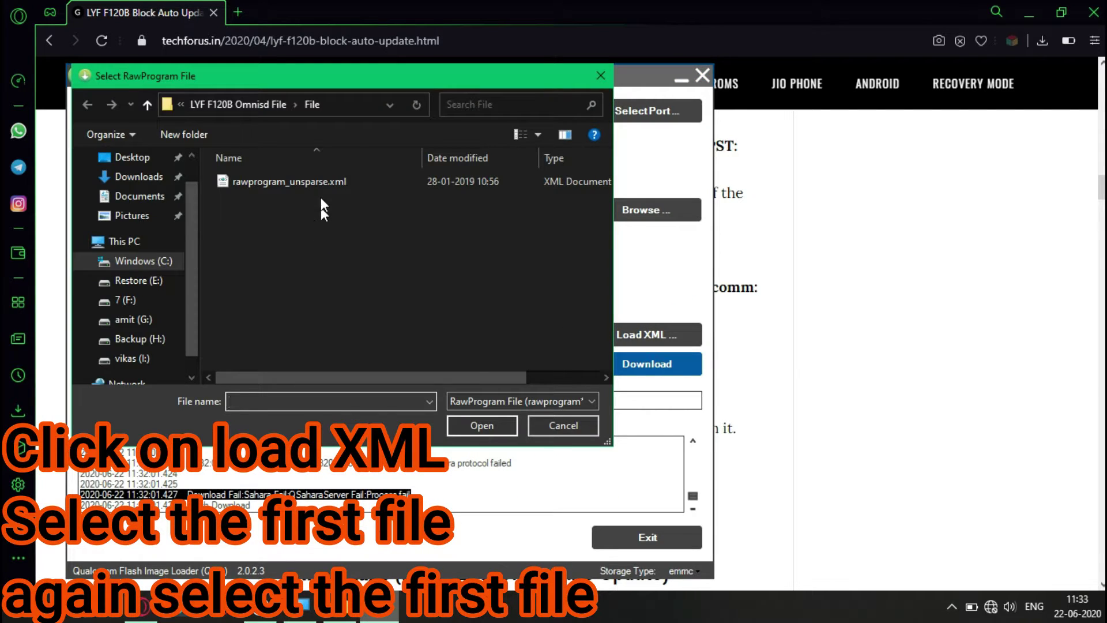
pyautogui.click(312, 181)
pyautogui.click(479, 425)
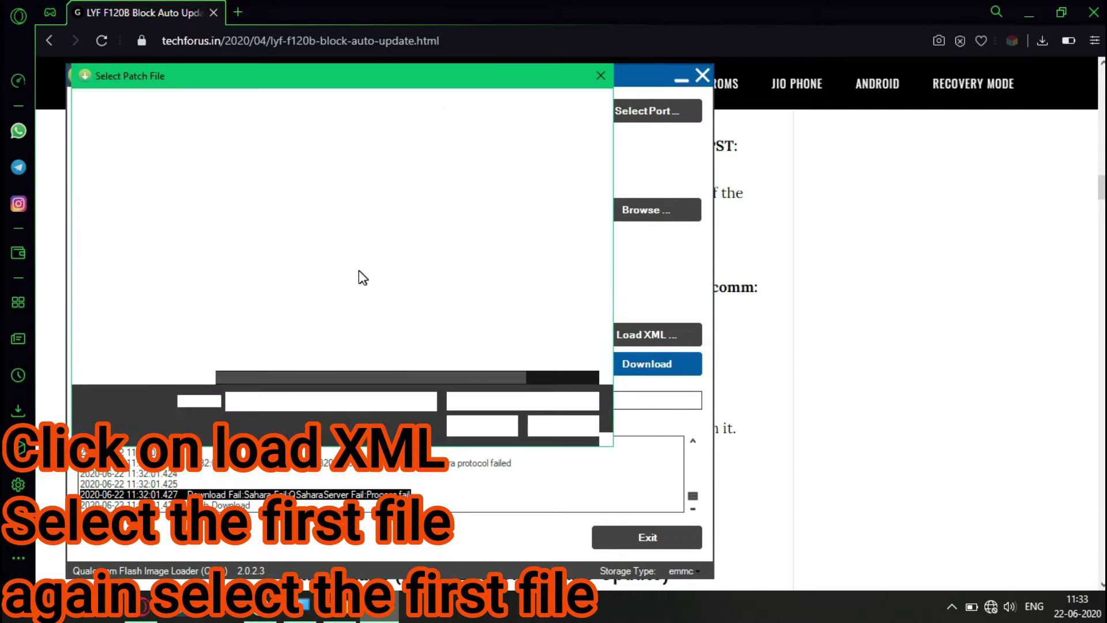
# - Load patch0.xml as the patch file from the File folder inside QPST's LYF F120B Omnisd File folder
pyautogui.click(304, 181)
pyautogui.click(241, 105)
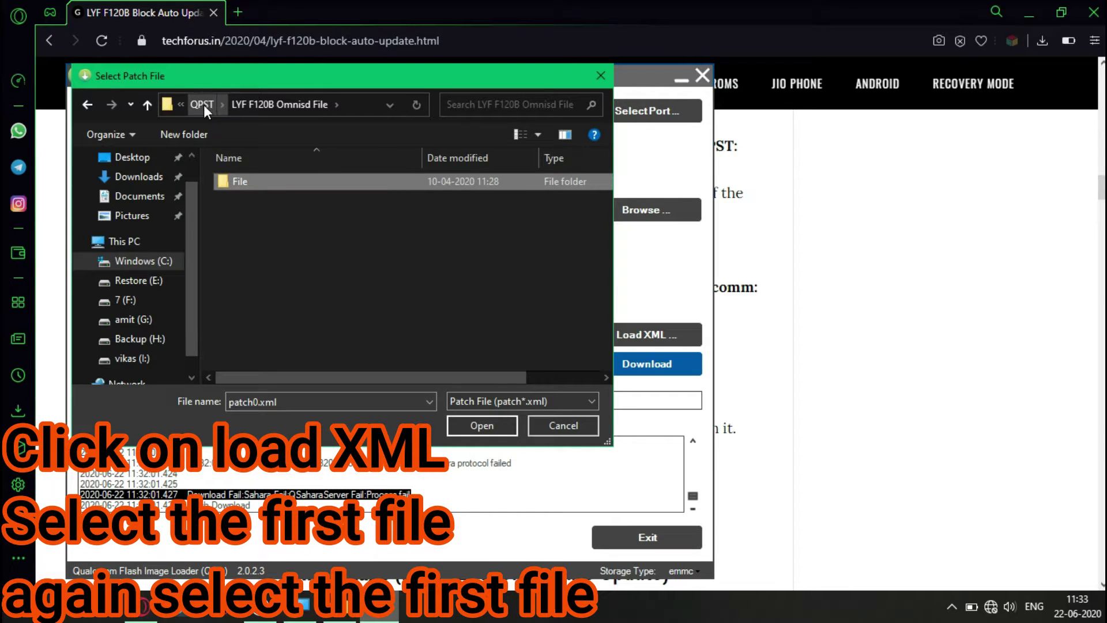
pyautogui.click(203, 105)
pyautogui.doubleClick(275, 248)
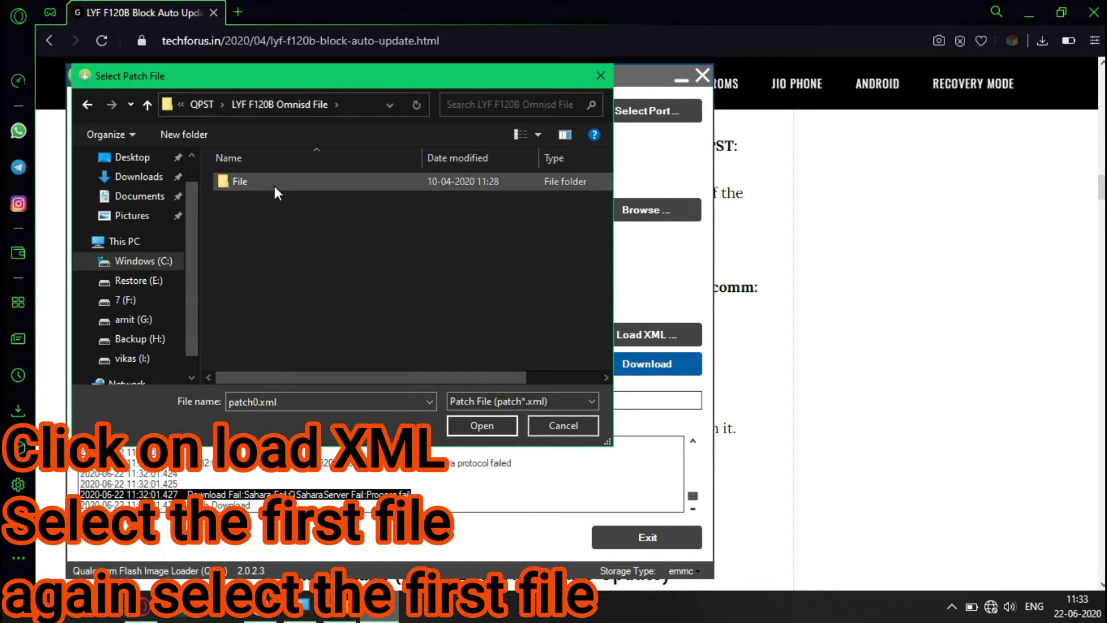
pyautogui.doubleClick(275, 185)
pyautogui.click(275, 185)
pyautogui.click(468, 426)
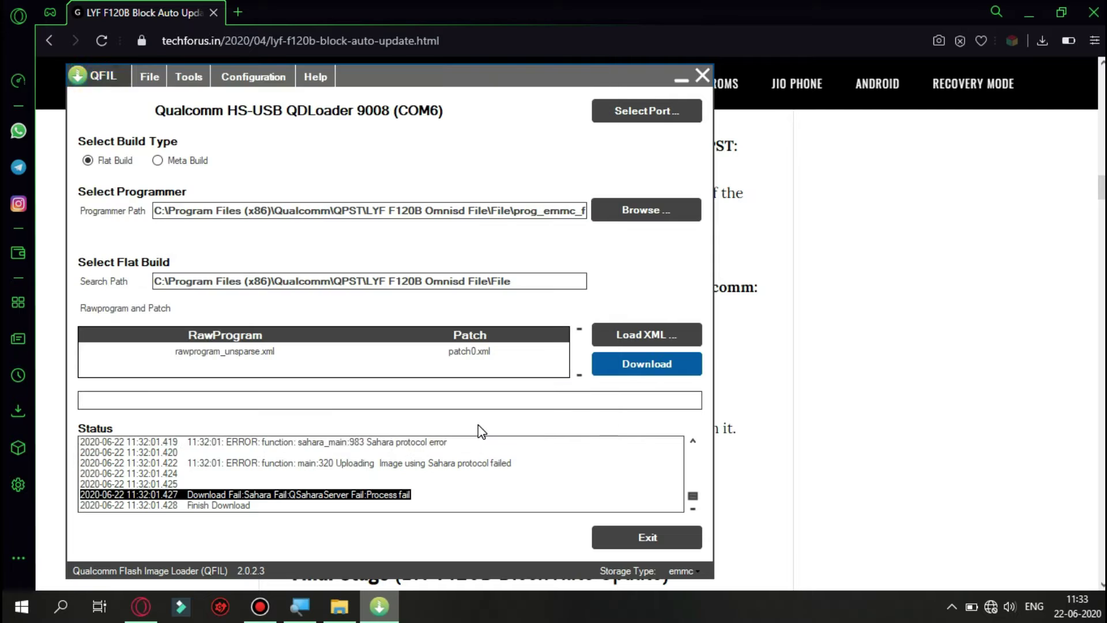
# - Select the Qualcomm HS-USB QDLoader 9008 (COM6) port, and start the download of the omniSD build to the phone in QFIL
pyautogui.click(634, 114)
pyautogui.click(312, 347)
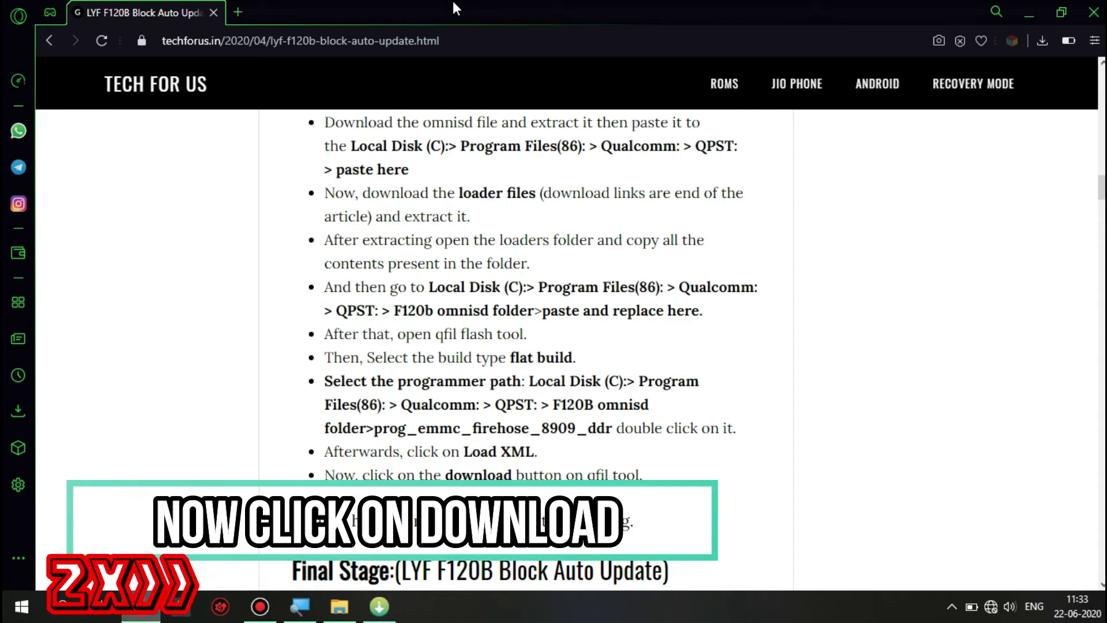
pyautogui.click(141, 606)
pyautogui.click(378, 606)
pyautogui.click(619, 373)
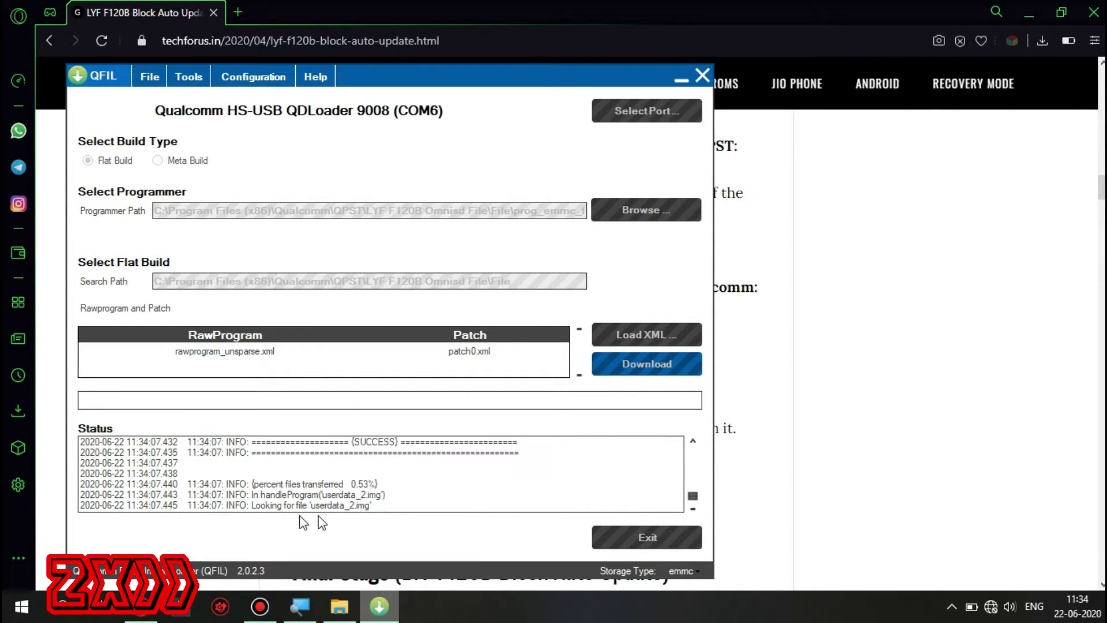
pyautogui.click(299, 607)
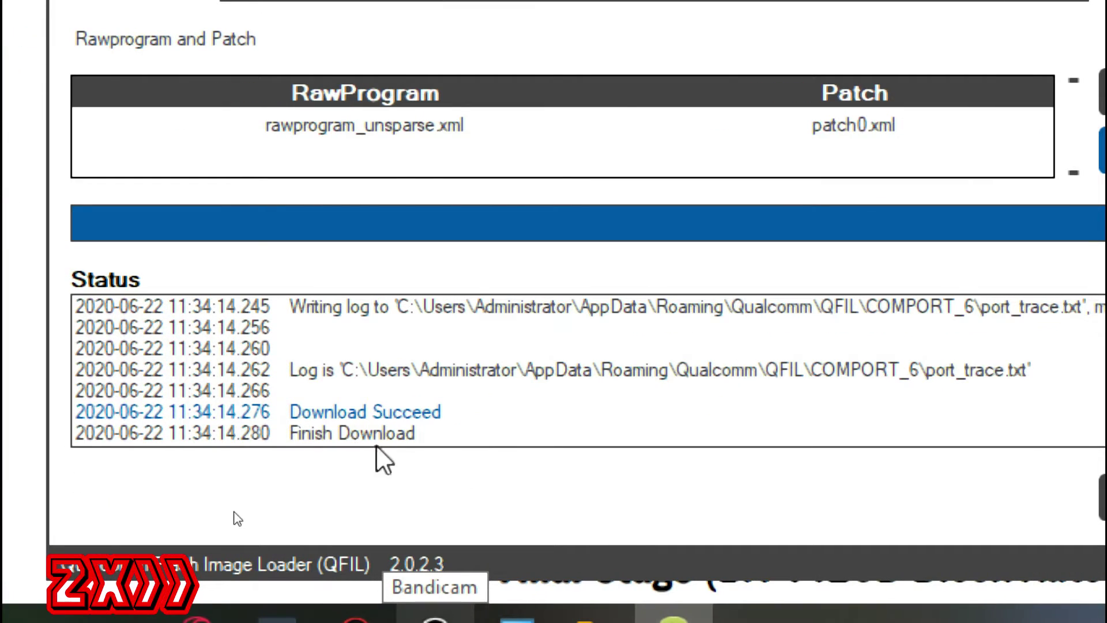